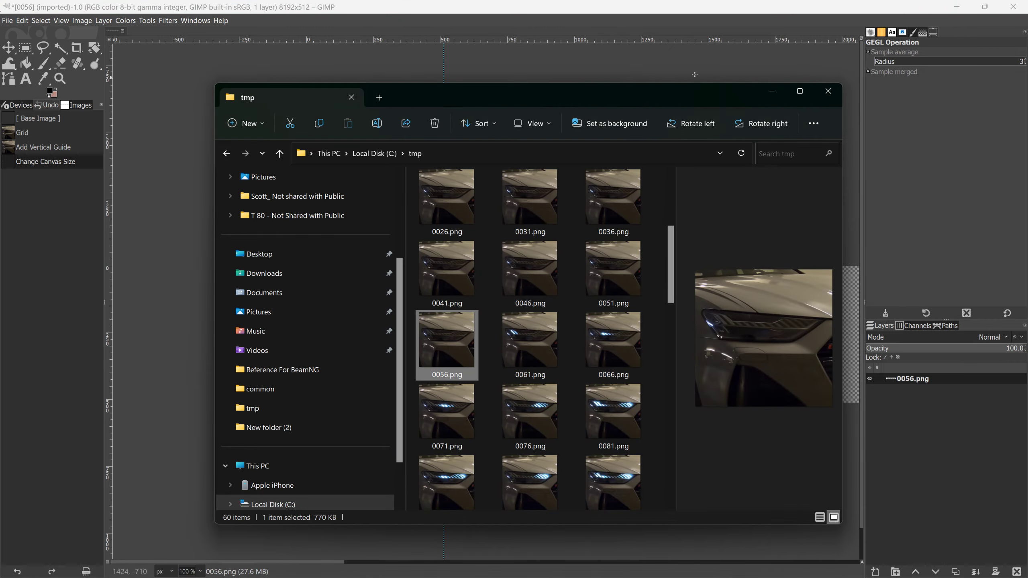
Tile the GIMP window and the tmp folder window side by side, giving GIMP the larger share of the screen.
drag(835, 2, 1, 130)
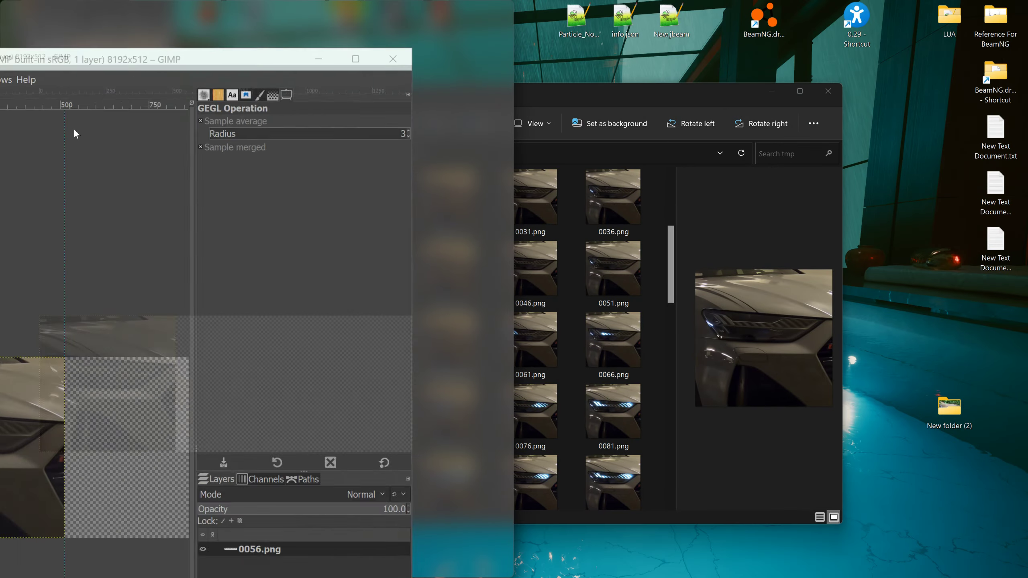
click(699, 57)
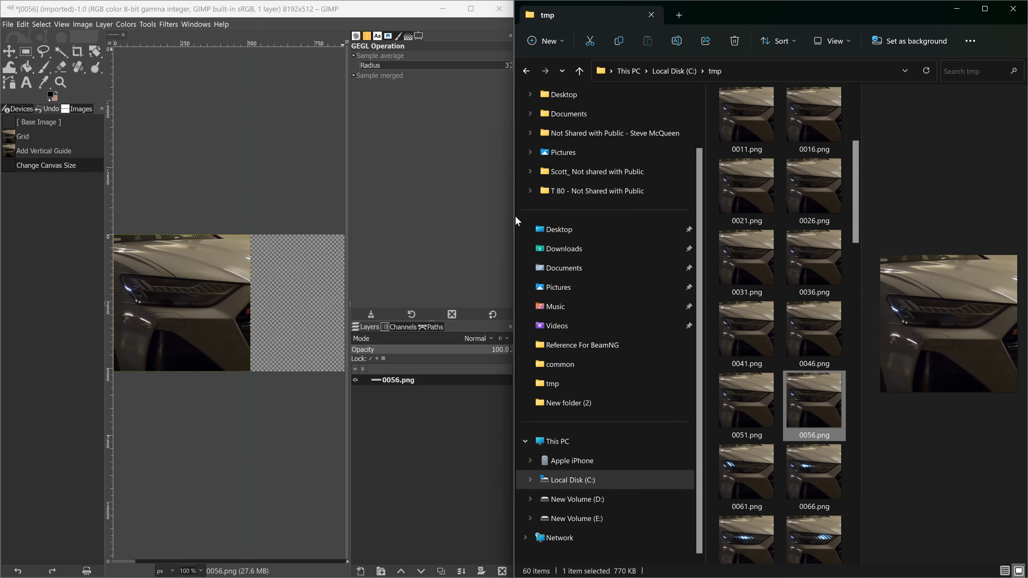
drag(516, 219, 655, 223)
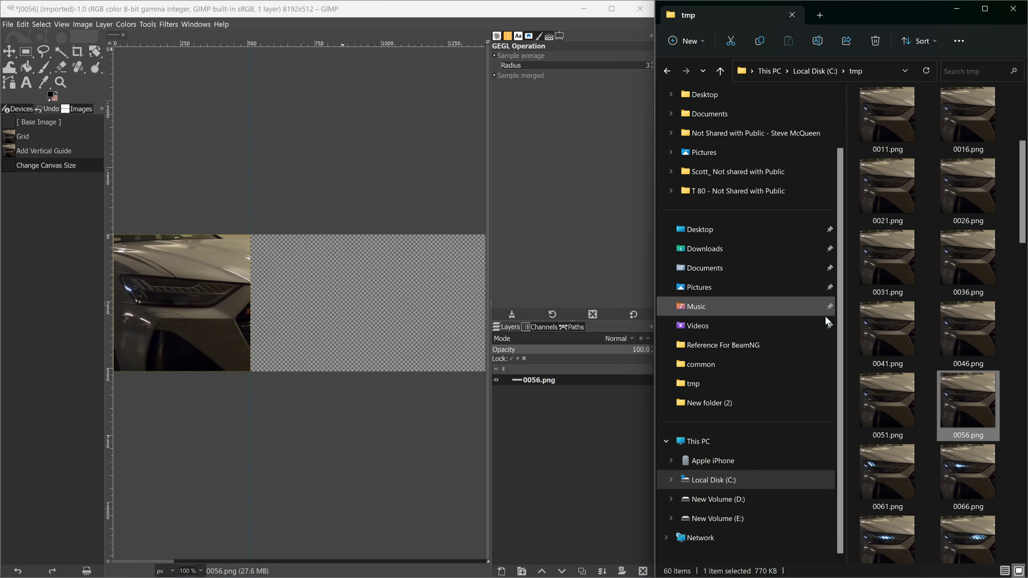
Add 0061.png from the tmp folder as a new layer and align it directly against the right edge of the 0056.png frame.
drag(883, 471, 321, 303)
click(322, 299)
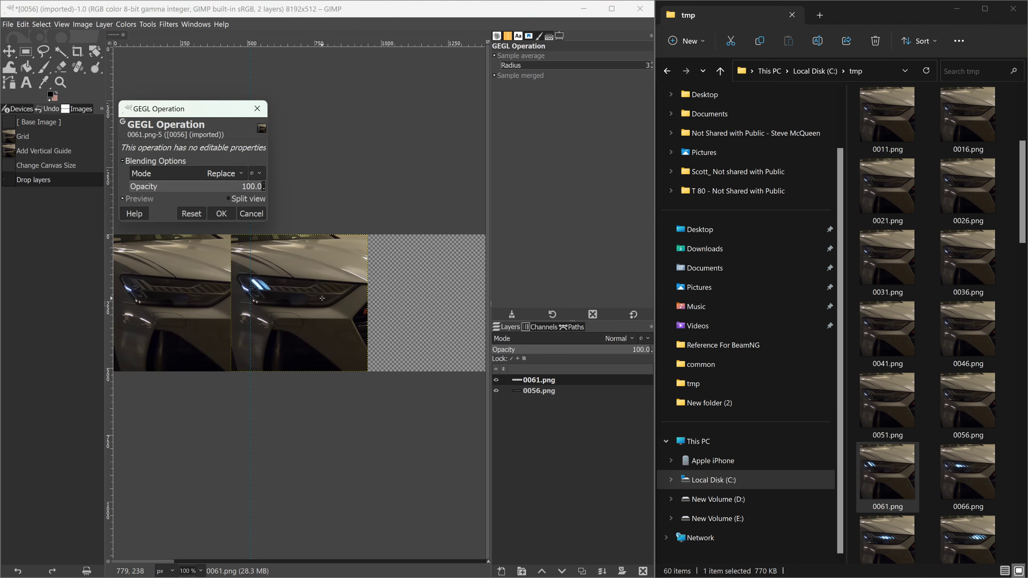
click(252, 213)
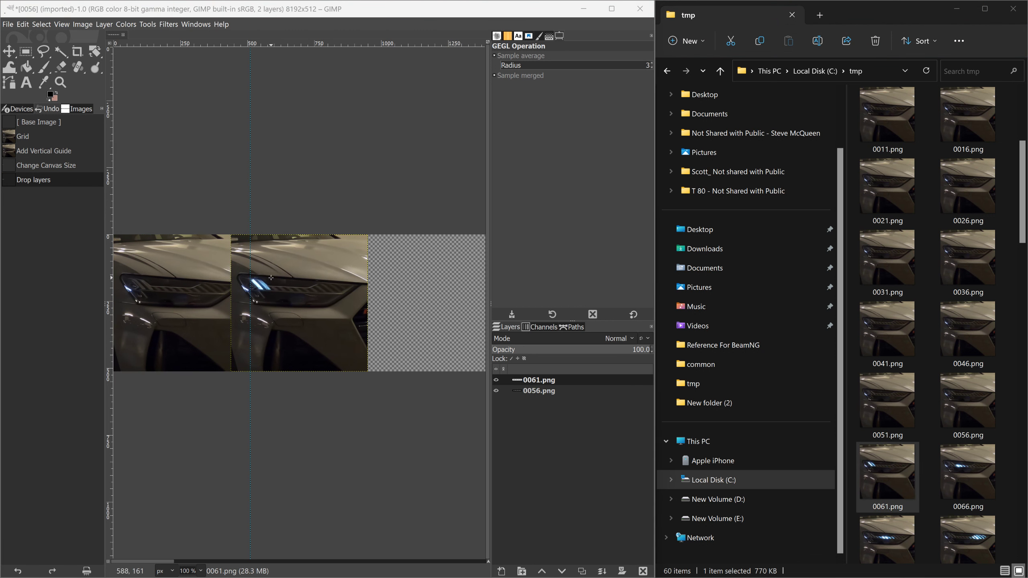
click(9, 51)
drag(285, 259, 304, 259)
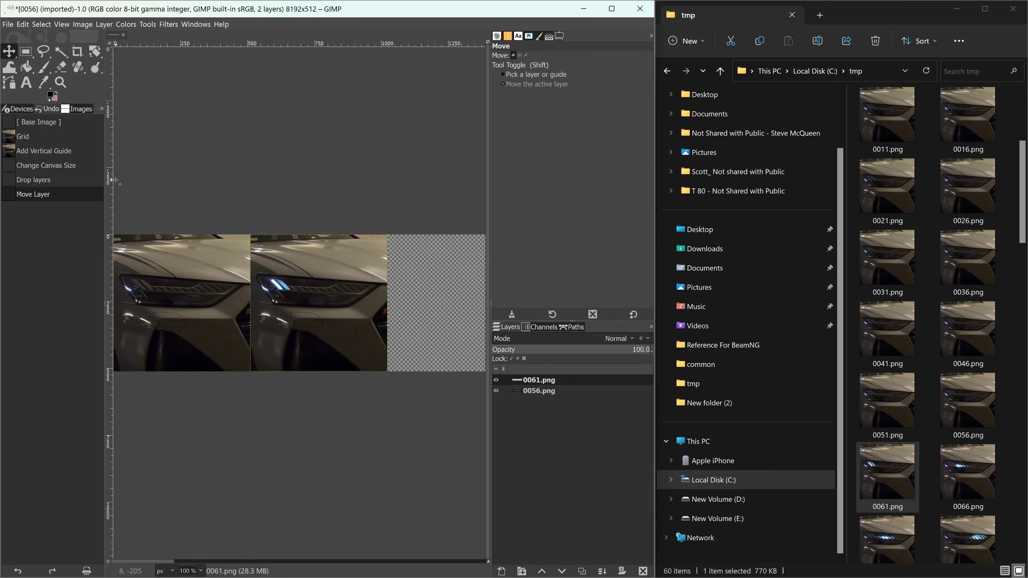
Add a vertical guide near the right edge of the 0061.png frame.
drag(117, 179, 387, 244)
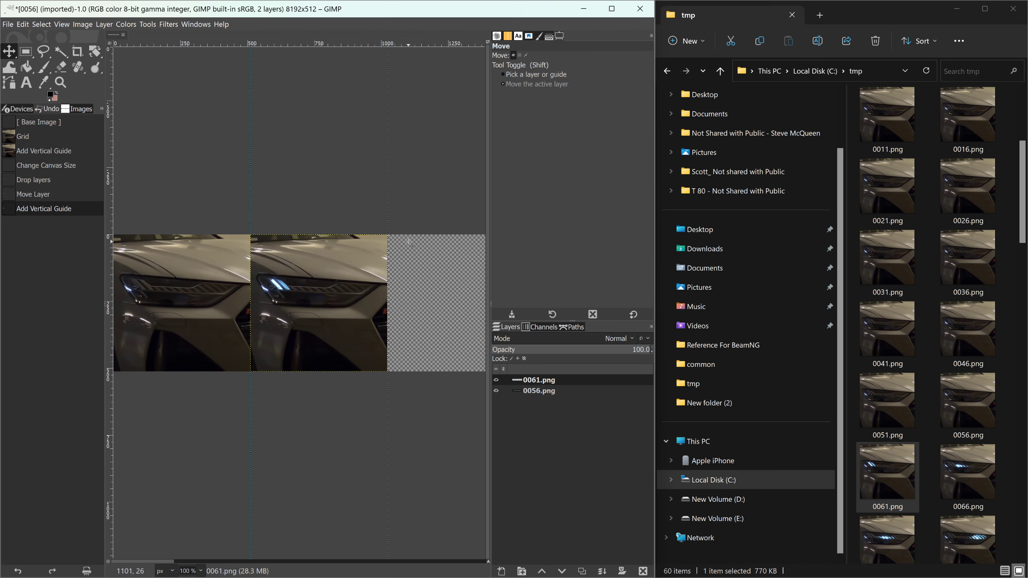
ctrl+scroll(409, 242, up, 6)
ctrl+scroll(324, 240, up, 1)
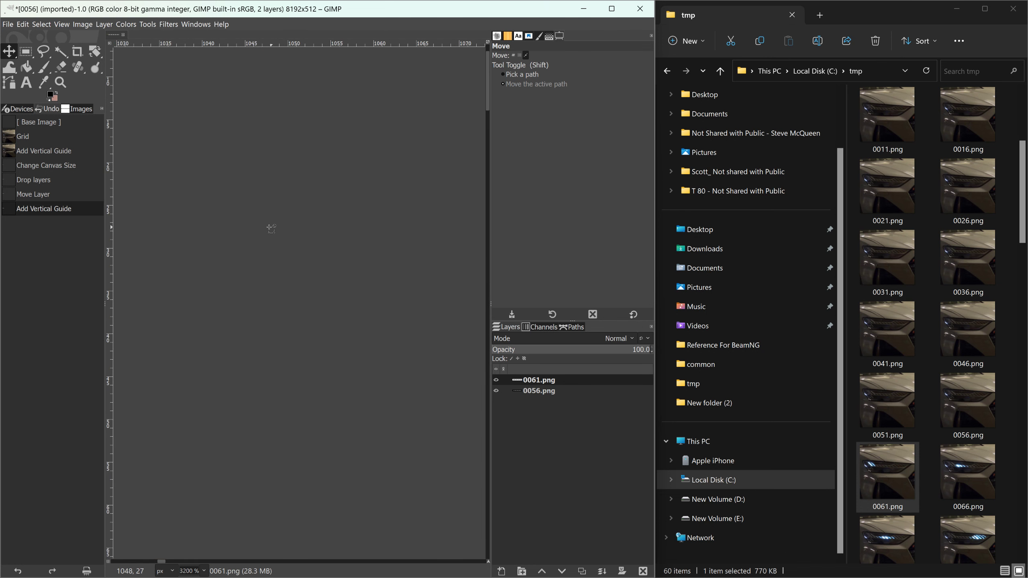
middle_drag(228, 198, 298, 269)
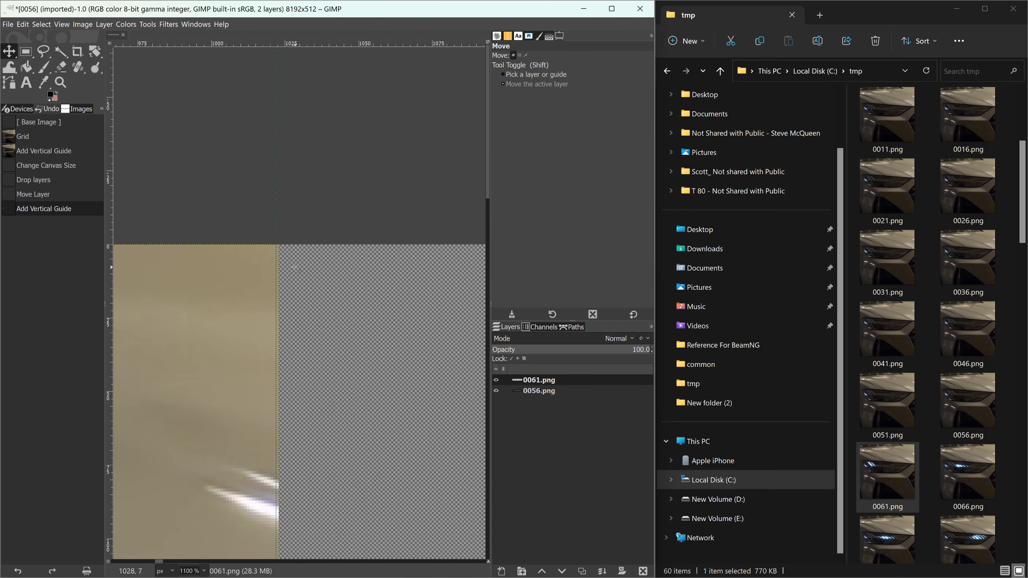
key(Right)
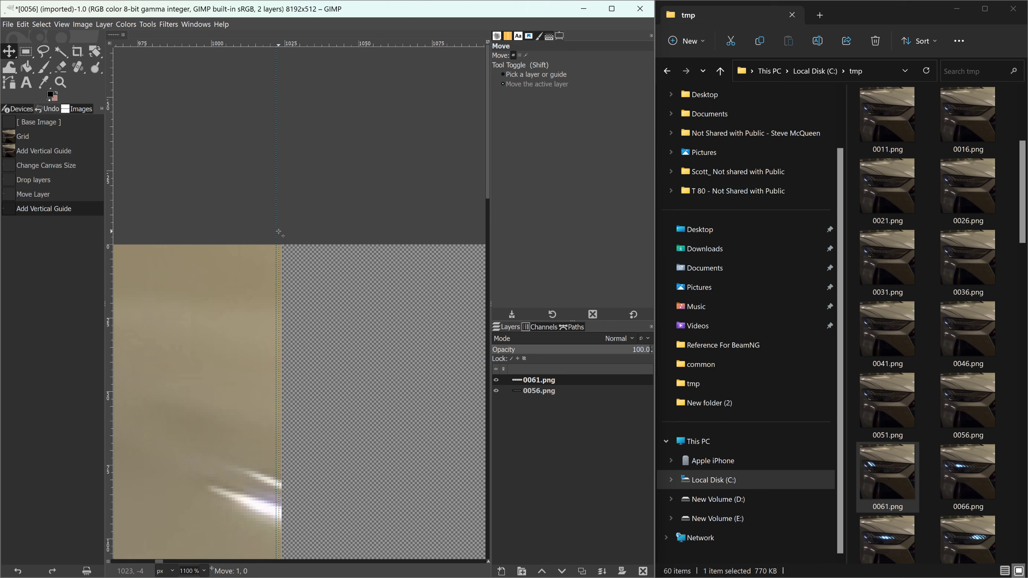
key(Left)
key(ctrl+z)
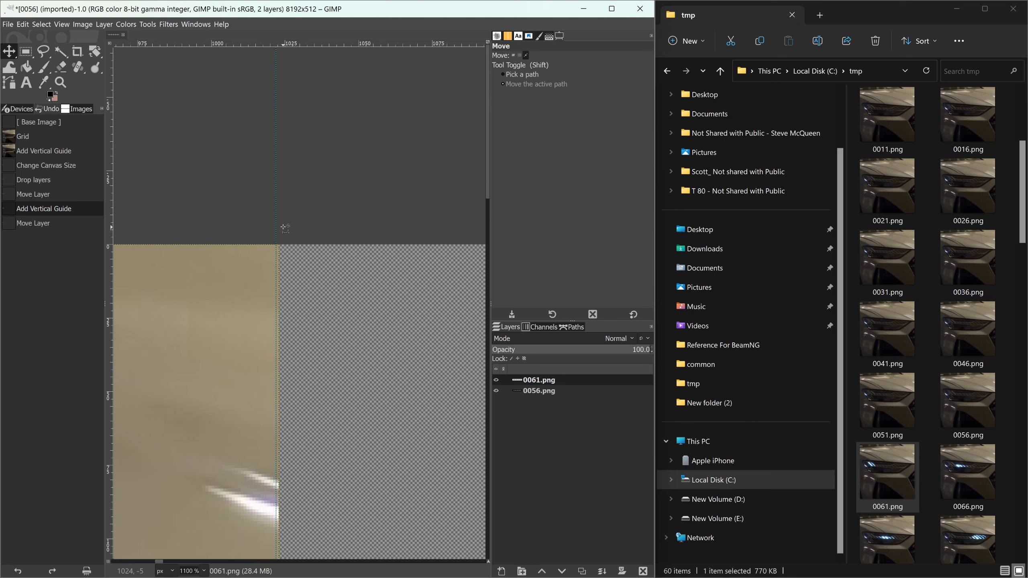
Set the Move tool to move the active layer and shift the new vertical guide exactly onto the right edge of 0061.png.
key(shift)
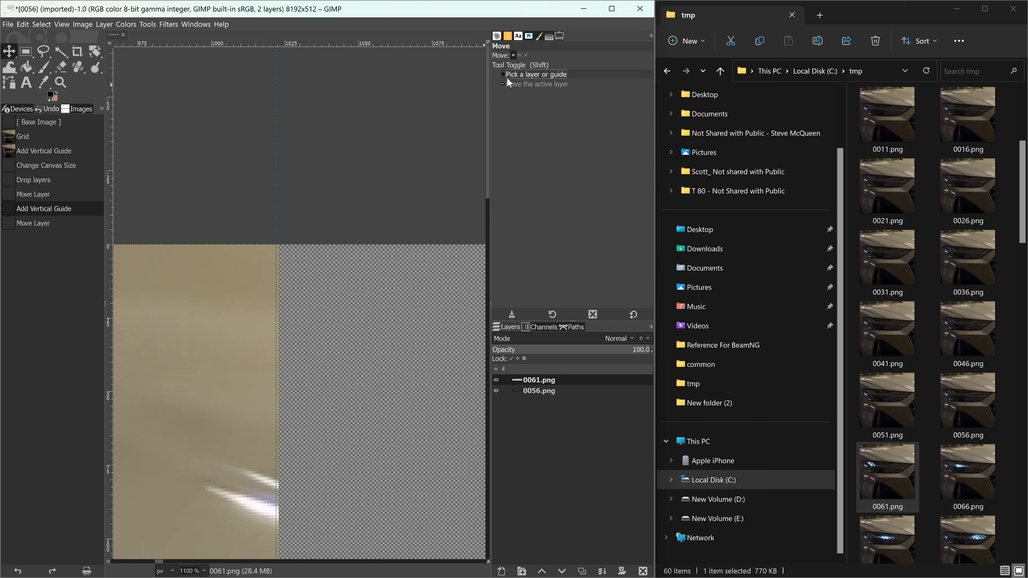
drag(277, 186, 285, 185)
ctrl+scroll(292, 208, down, 1)
ctrl+scroll(291, 208, down, 6)
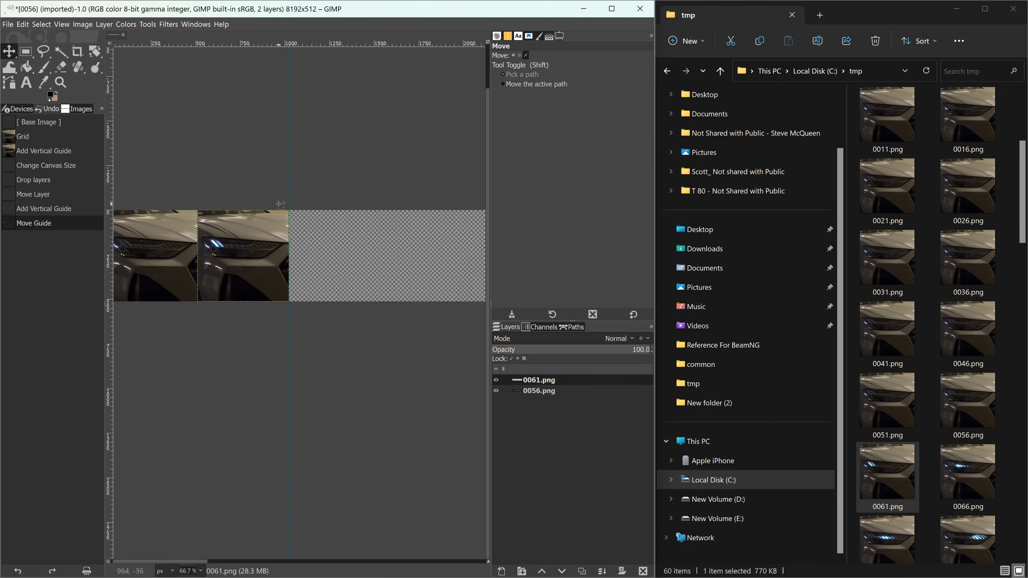
ctrl+scroll(242, 181, up, 1)
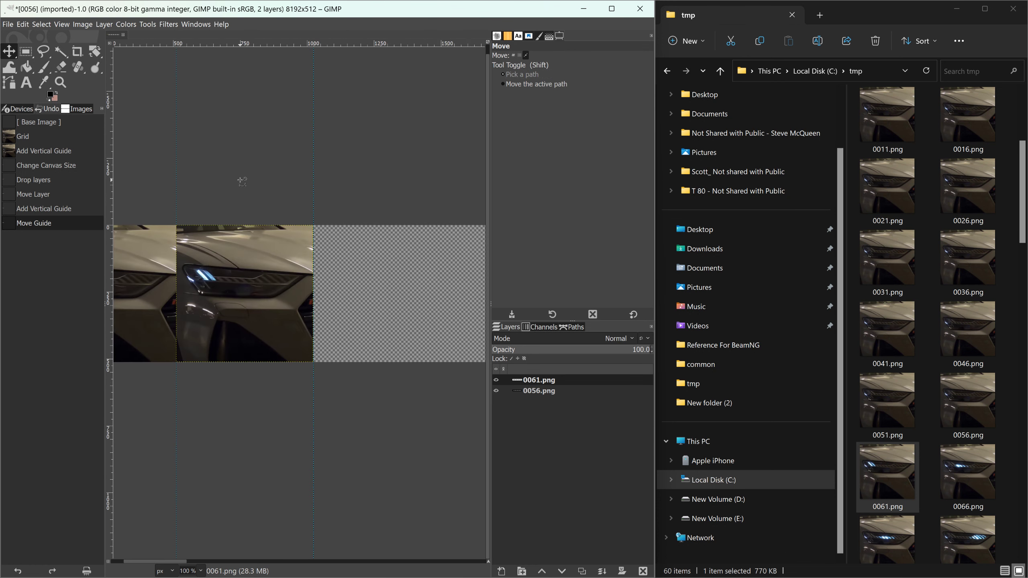
Show the grid over the image.
click(69, 24)
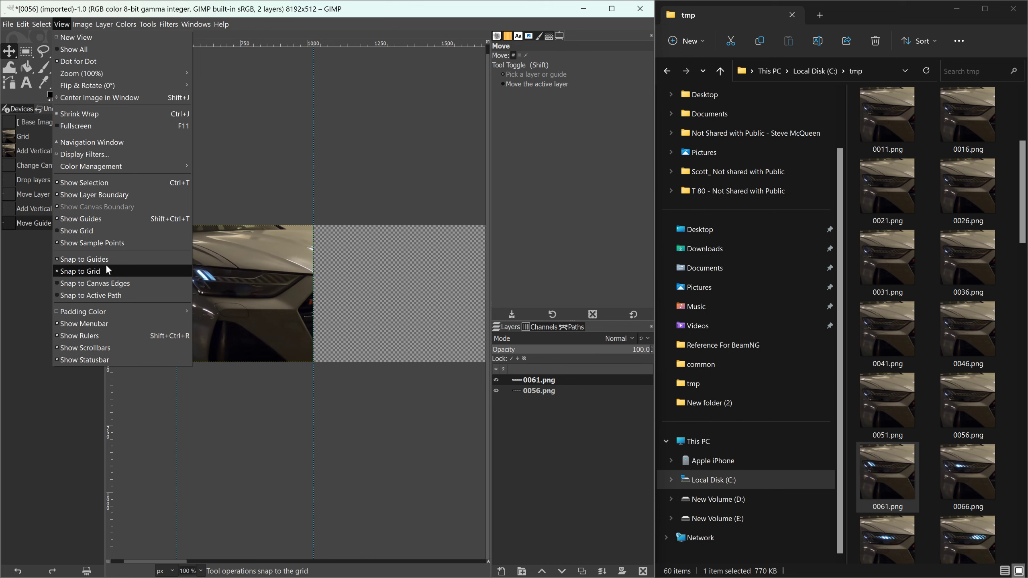
click(91, 231)
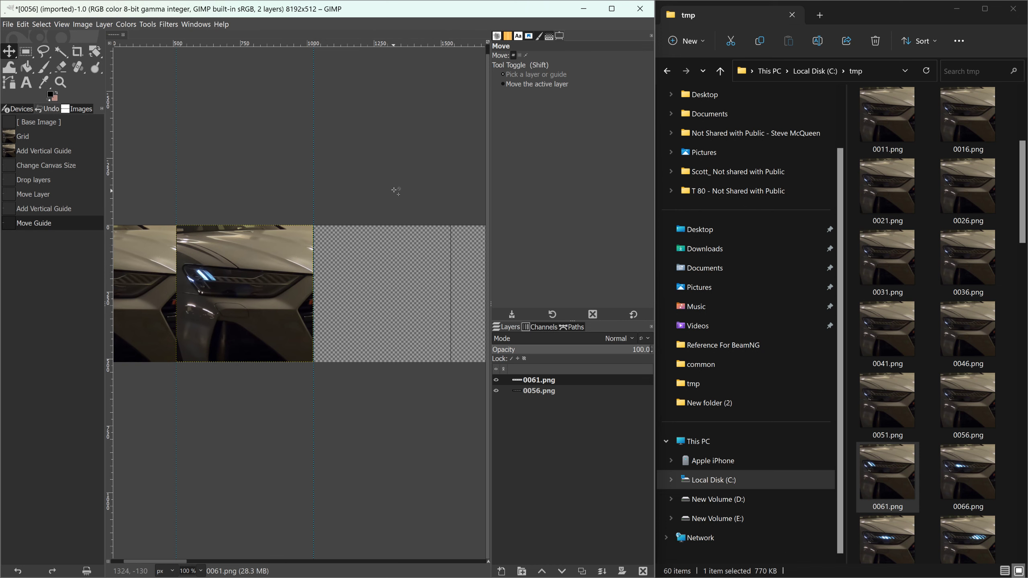
Add 0066.png from the tmp folder as a new layer and place it flush against the right side of 0061.png.
middle_drag(396, 191, 370, 204)
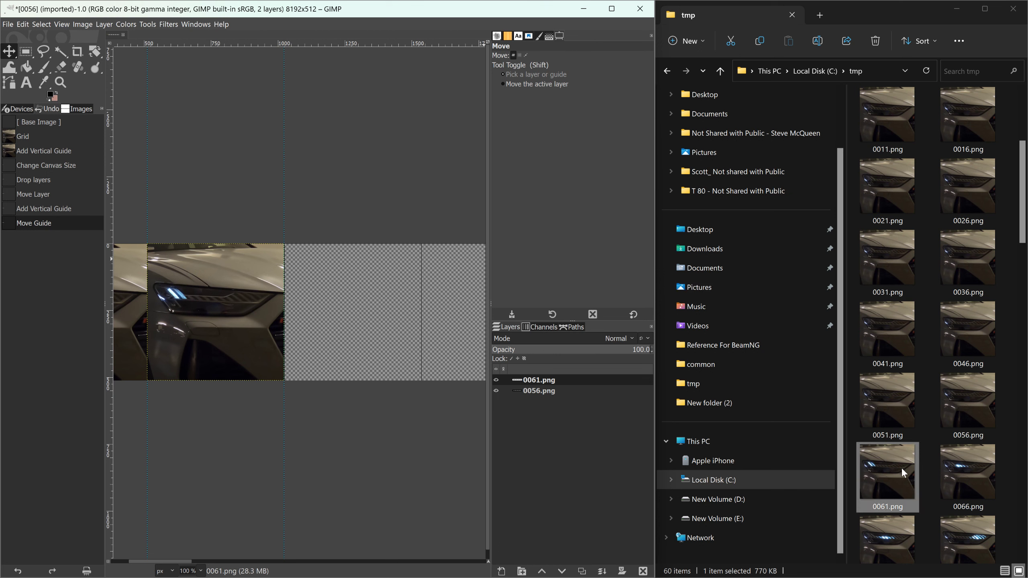
click(960, 470)
drag(960, 469, 383, 289)
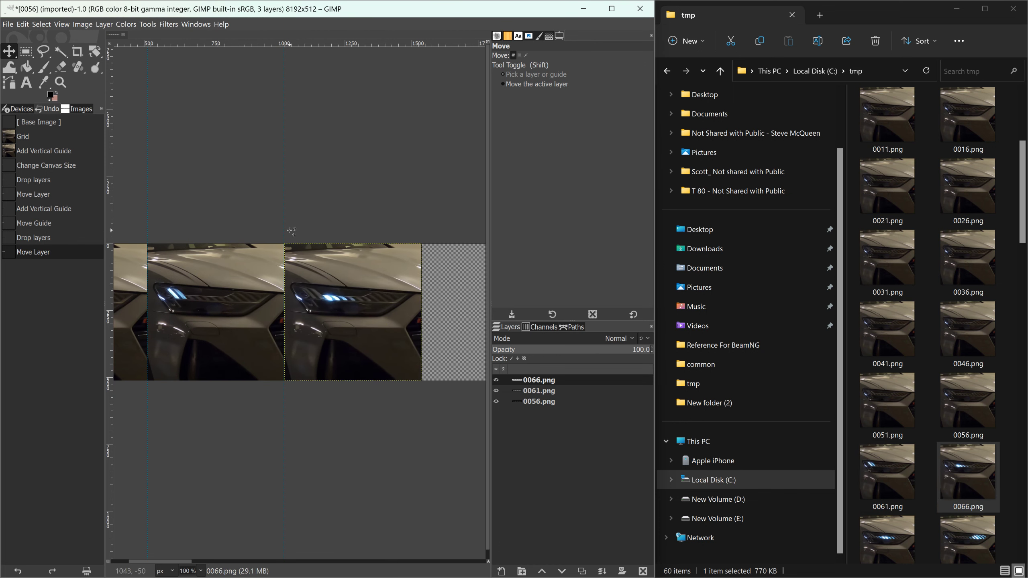
Move the vertical guide from the left edge of 0066.png to its right edge at 1536 px.
drag(284, 229, 421, 231)
ctrl+scroll(421, 231, up, 7)
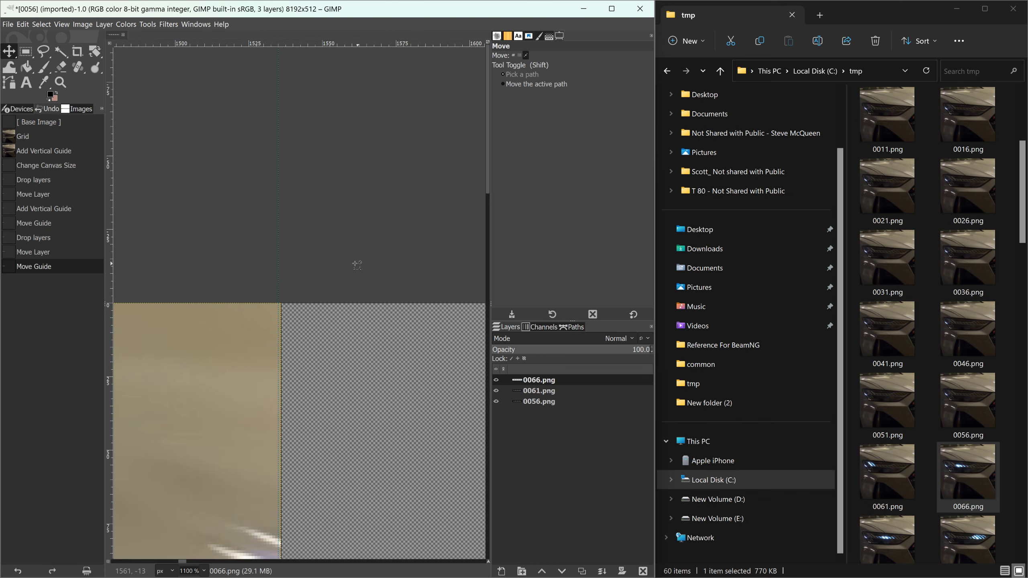
drag(278, 282, 283, 283)
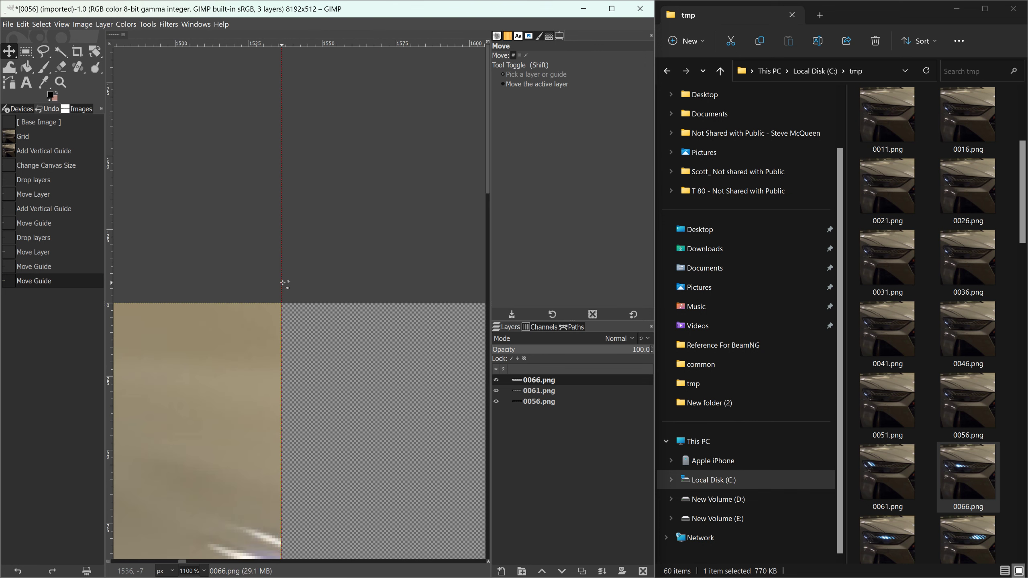
ctrl+scroll(395, 310, down, 4)
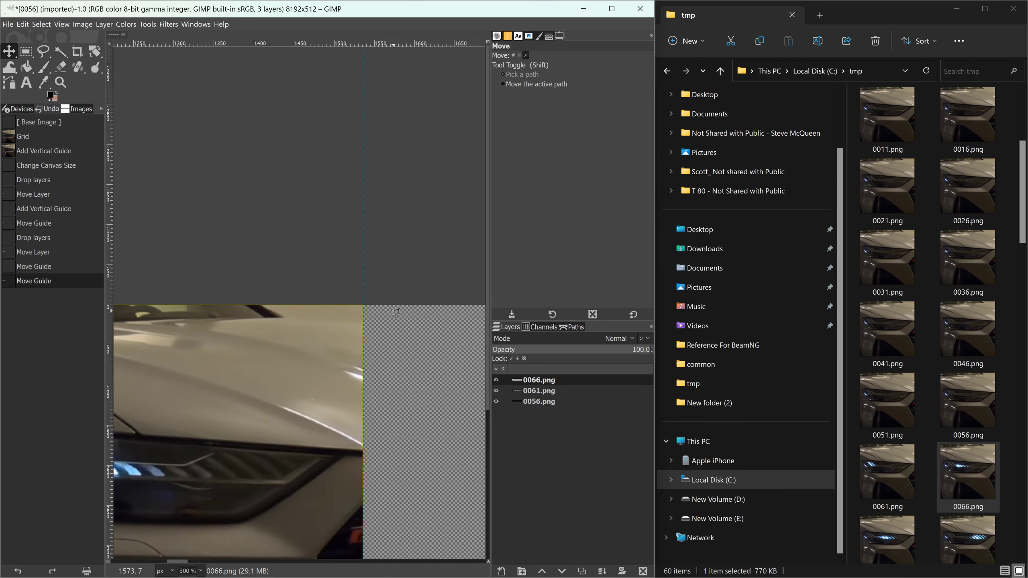
ctrl+scroll(395, 310, down, 2)
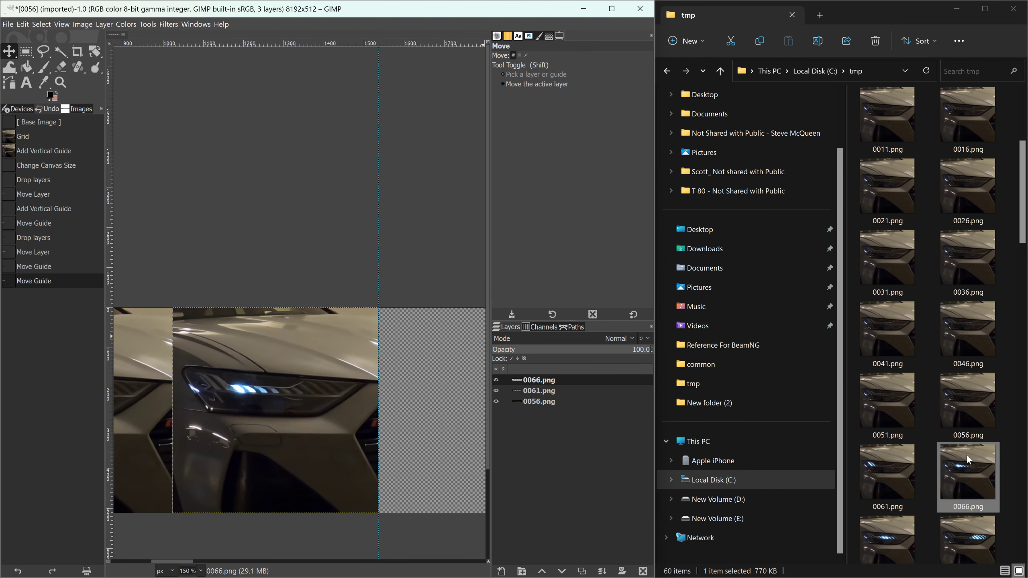
Add 0071.png as a new layer and align it with the guide at the right edge of 0066.png.
drag(892, 534, 452, 427)
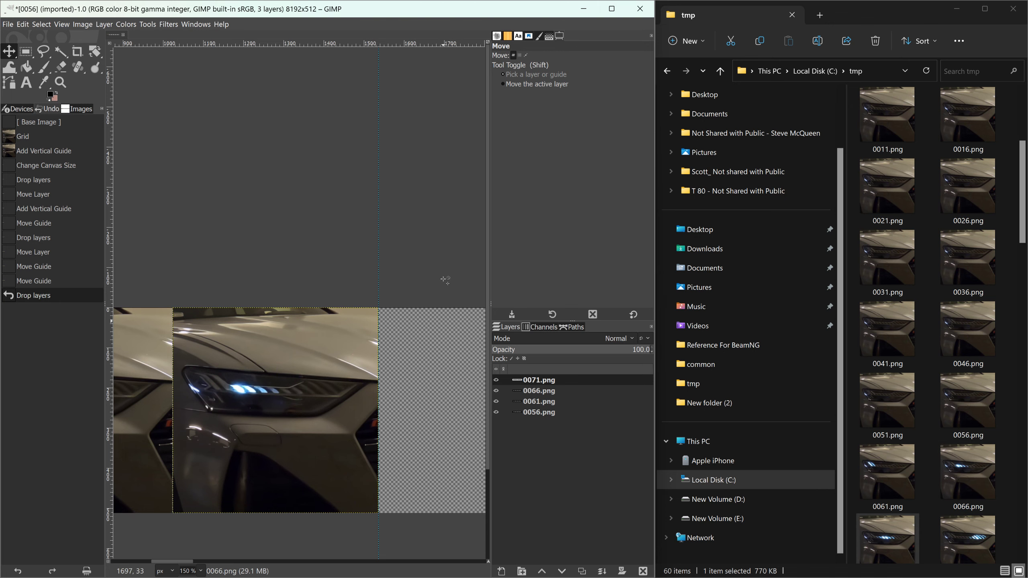
middle_drag(445, 246, 383, 218)
drag(260, 343, 443, 344)
Move the vertical guide from the left edge of 0071.png exactly onto its right edge.
middle_drag(421, 226, 329, 242)
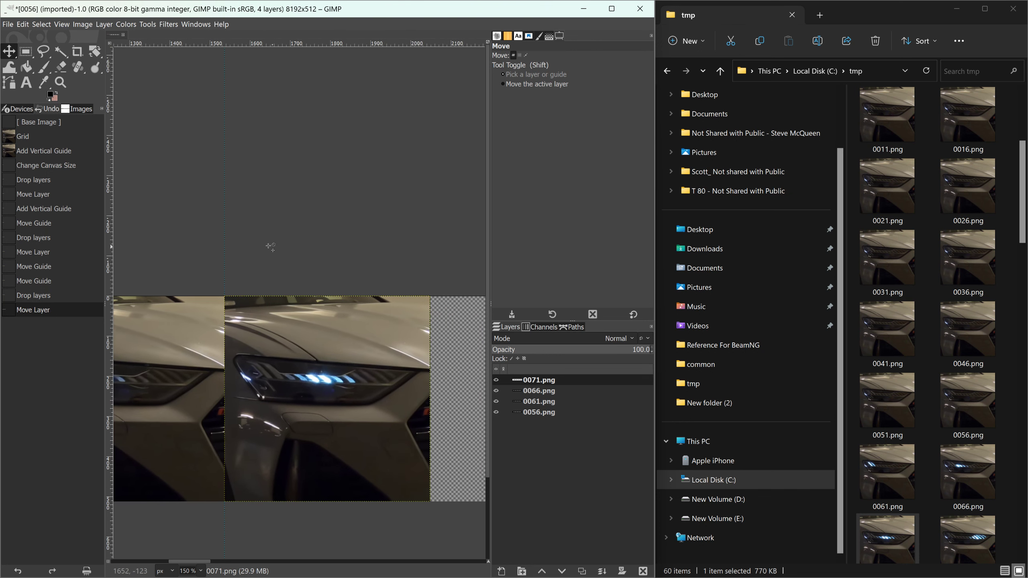
drag(225, 83, 426, 181)
ctrl+scroll(423, 202, up, 6)
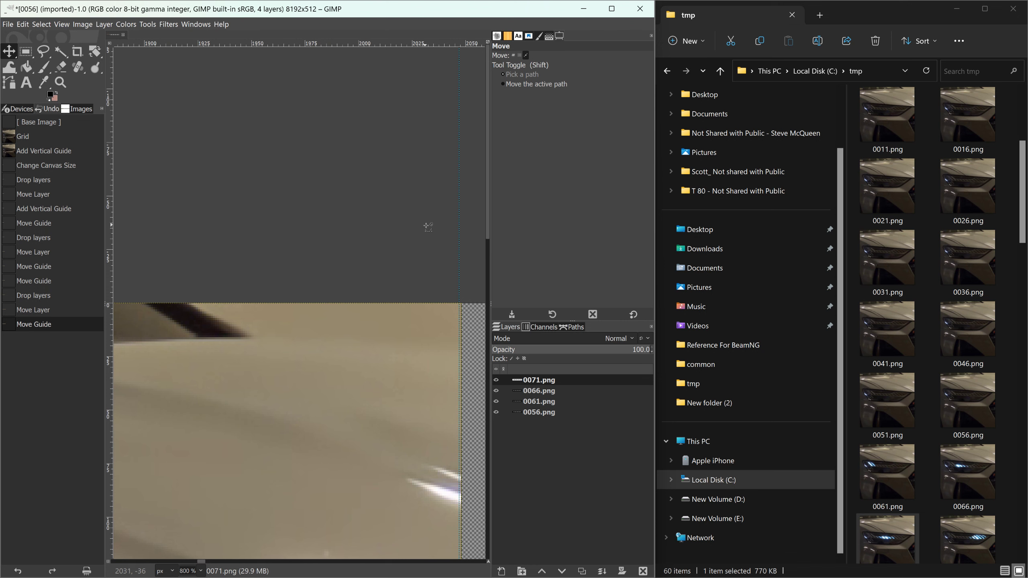
middle_drag(441, 246, 381, 247)
drag(402, 253, 406, 253)
ctrl+scroll(406, 249, down, 6)
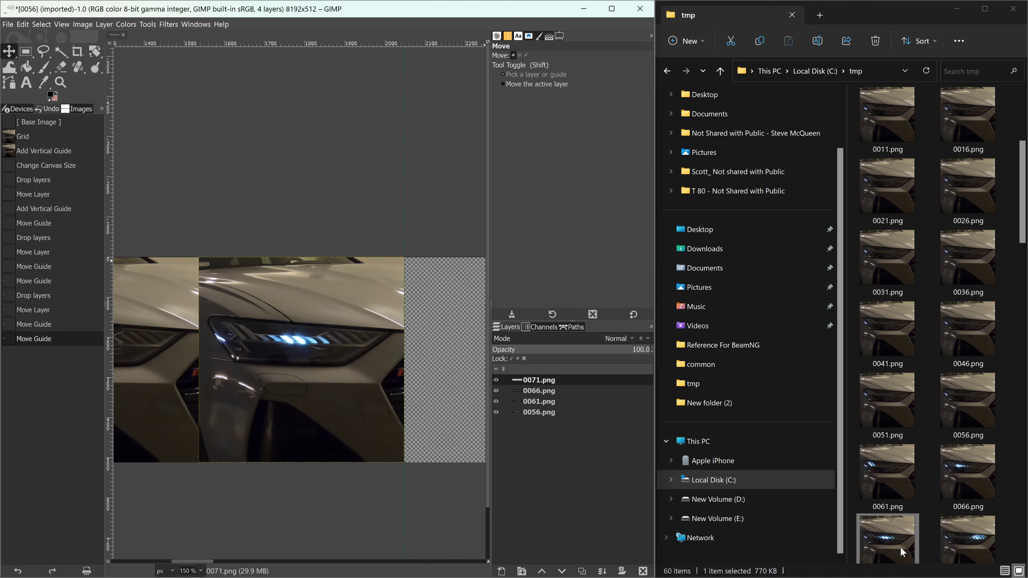
Add 0076.png as a new layer and align it with the guide at the right edge of 0071.png.
drag(954, 546, 546, 420)
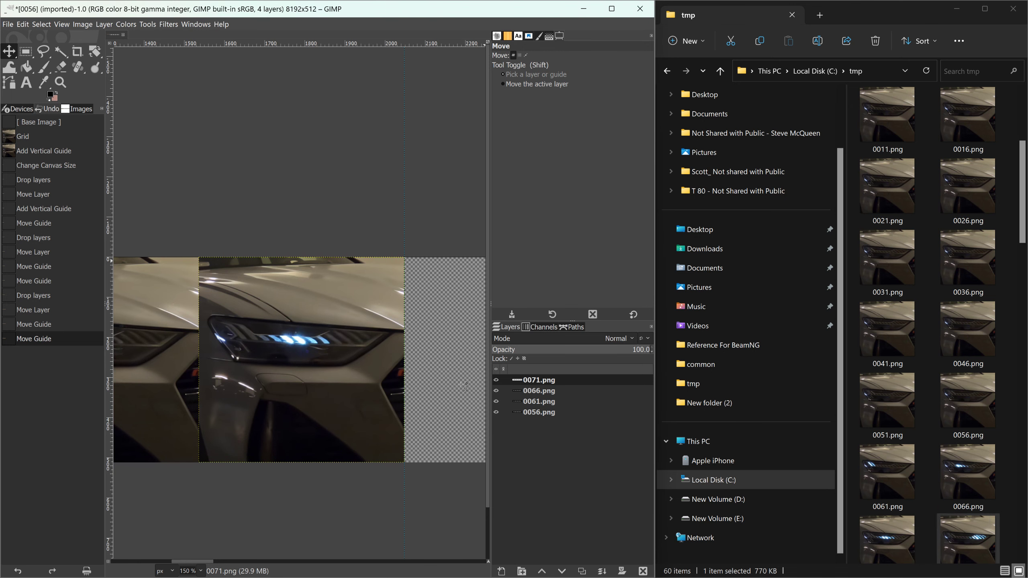
middle_drag(458, 218, 328, 206)
drag(250, 288, 465, 289)
Move the vertical guide from the left edge of 0076.png onto its right edge.
middle_drag(430, 195, 357, 228)
drag(207, 207, 409, 243)
ctrl+scroll(407, 255, up, 7)
ctrl+scroll(298, 277, down, 9)
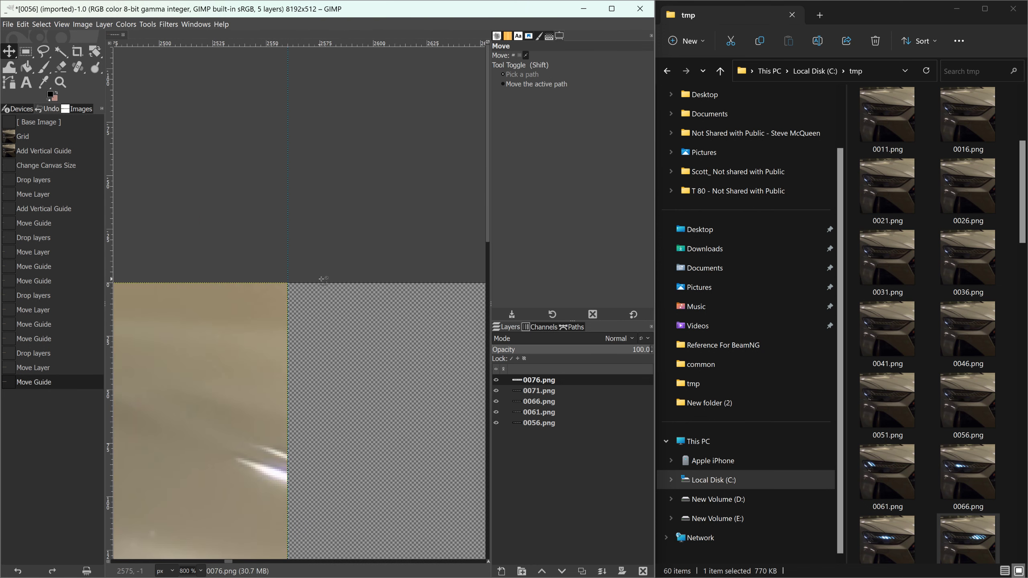
Add 0081.png as a new layer and align it with the guide at the right edge of 0076.png.
scroll(901, 469, down, 5)
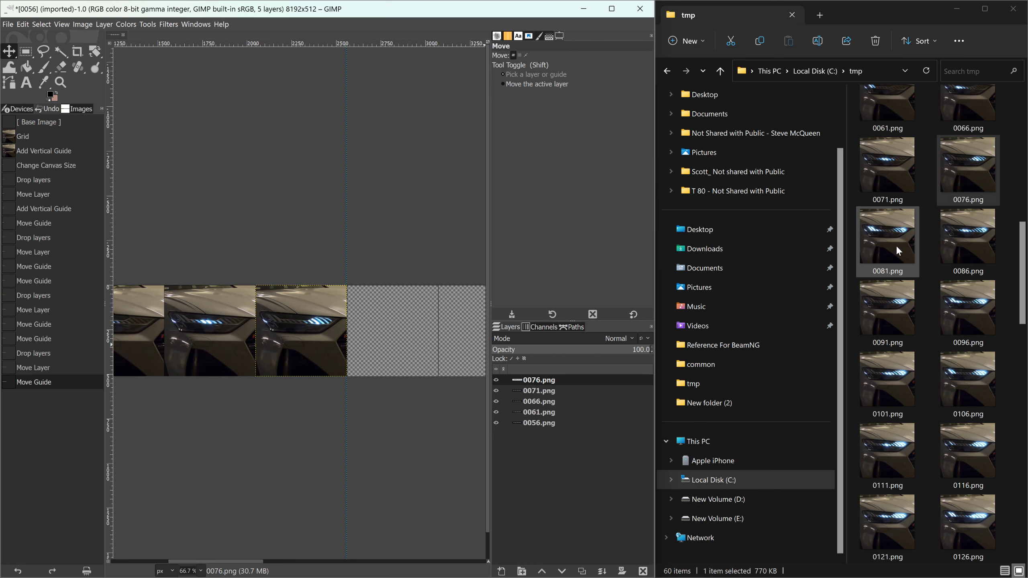
drag(896, 245, 391, 328)
drag(298, 324, 389, 316)
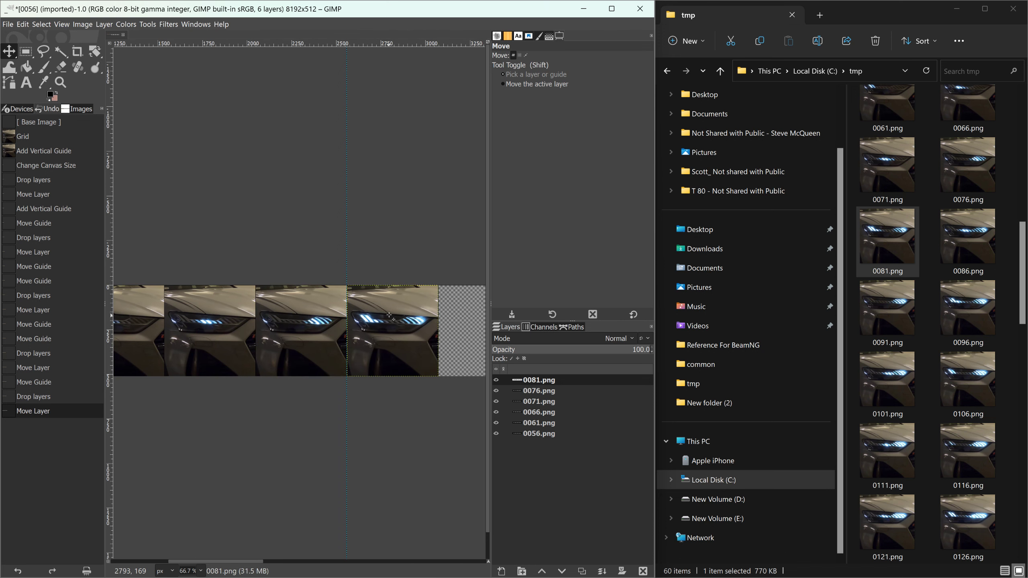
Move the vertical guide from the left edge of 0081.png exactly onto its right edge.
ctrl+scroll(422, 253, up, 4)
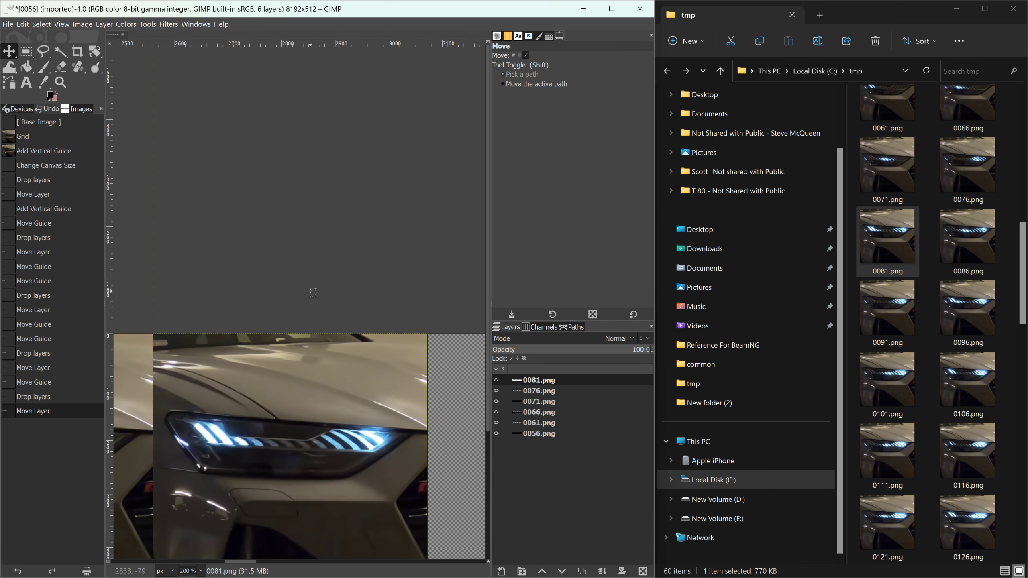
drag(154, 286, 428, 298)
ctrl+scroll(393, 208, up, 5)
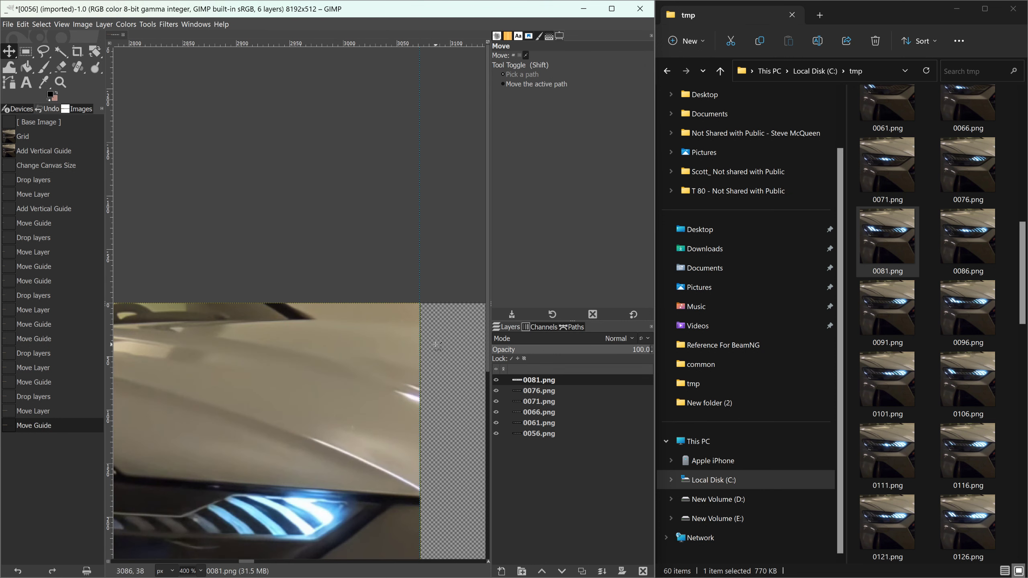
drag(392, 208, 394, 210)
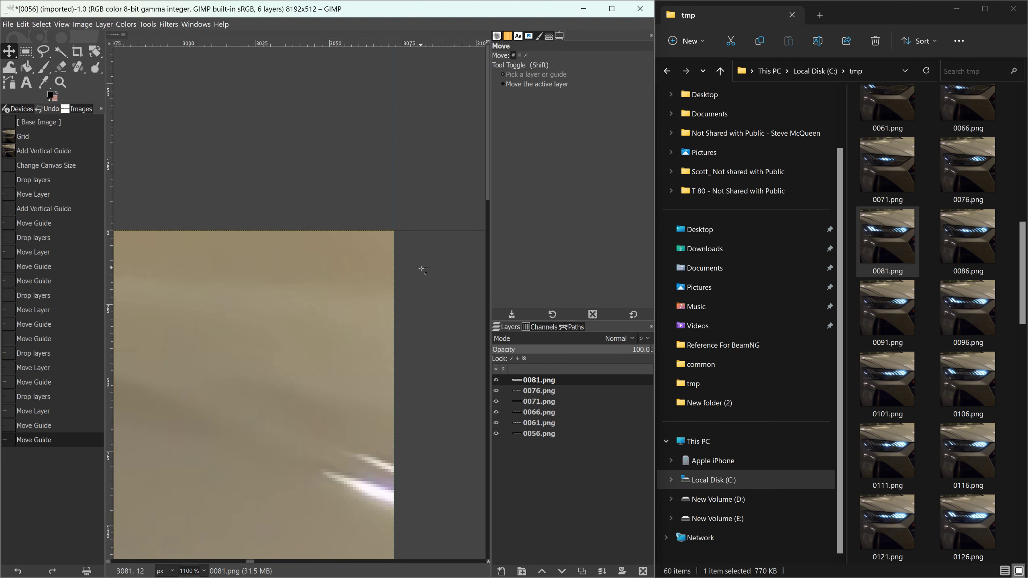
scroll(427, 287, down, 10)
ctrl+scroll(427, 287, down, 7)
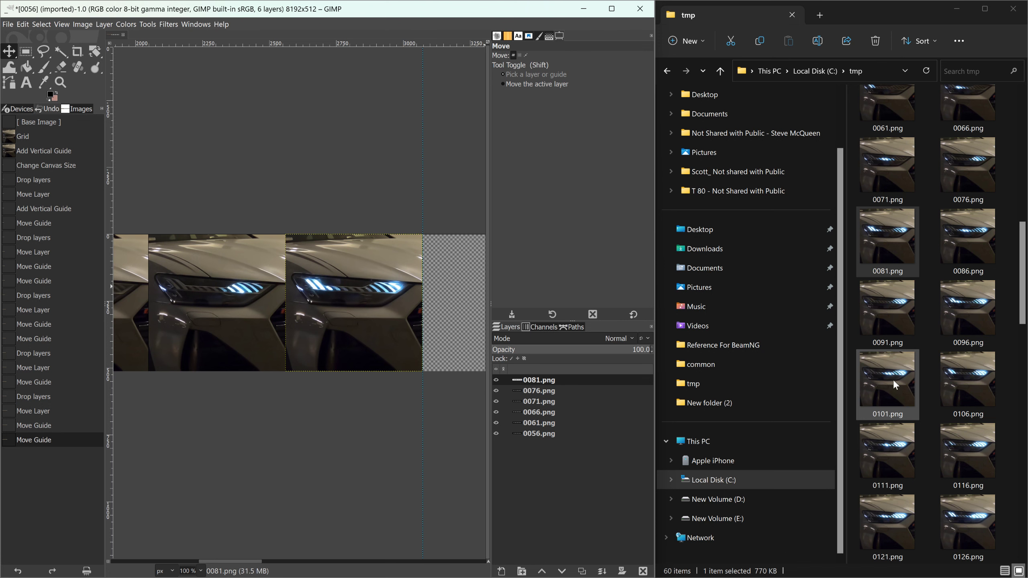
Add 0101.png as a new layer and align it with the guide at the right edge of 0081.png.
drag(892, 379, 456, 257)
middle_drag(466, 196, 332, 207)
drag(214, 288, 405, 287)
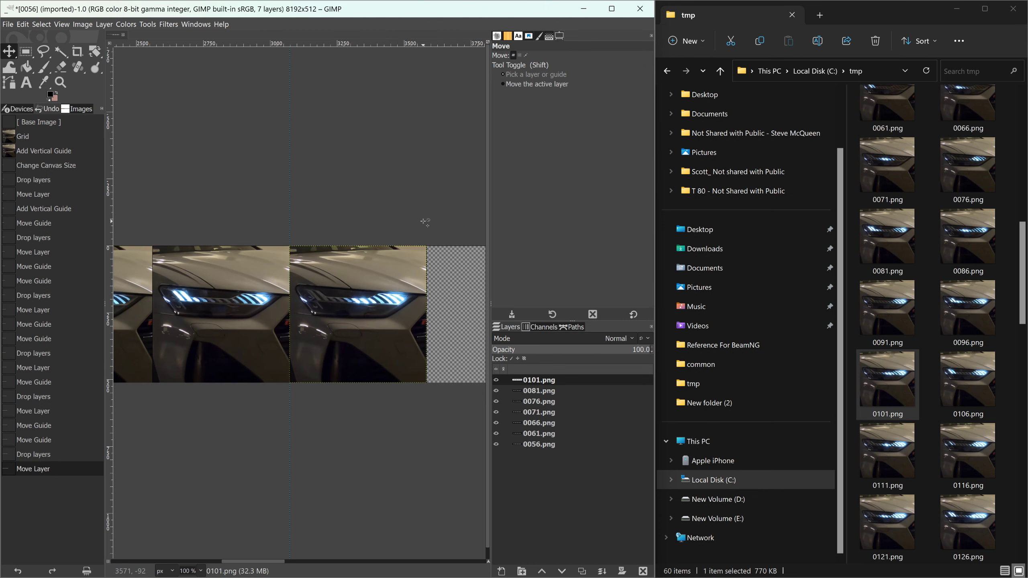
Widen the image window and move the vertical guide from the left edge of 0101.png onto its right edge.
ctrl+scroll(405, 222, up, 3)
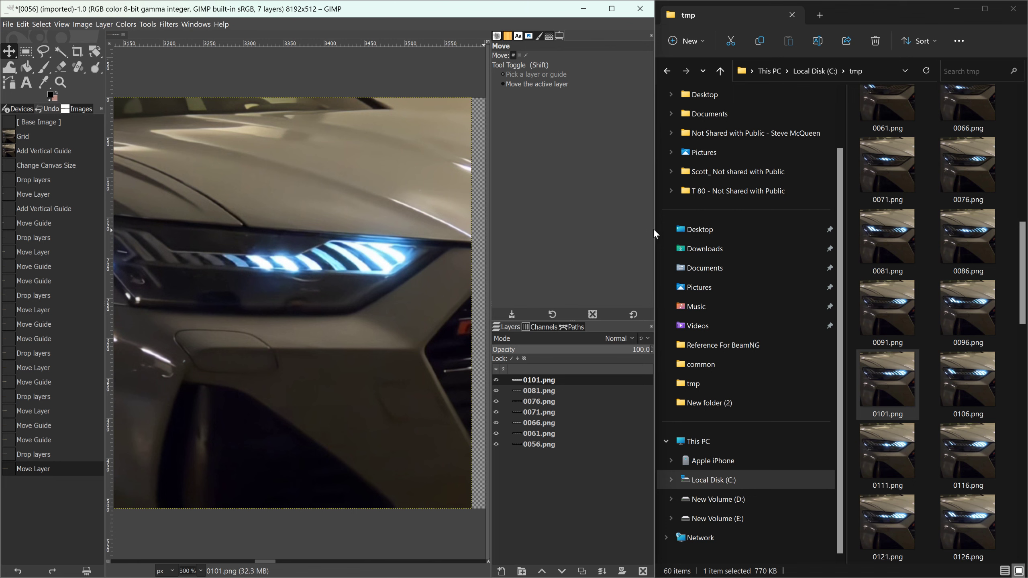
drag(654, 230, 790, 246)
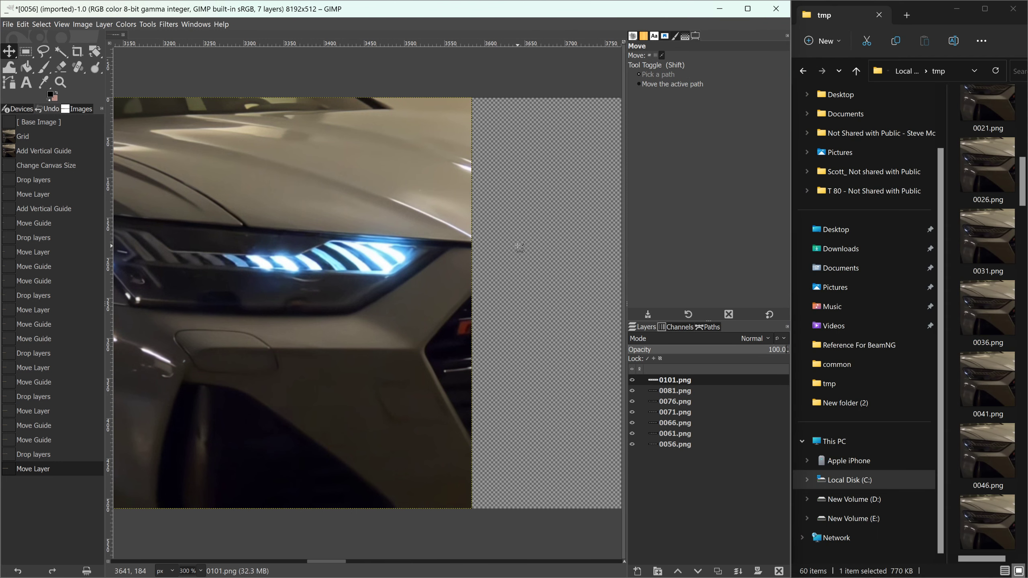
ctrl+scroll(522, 246, down, 4)
ctrl+scroll(543, 249, up, 5)
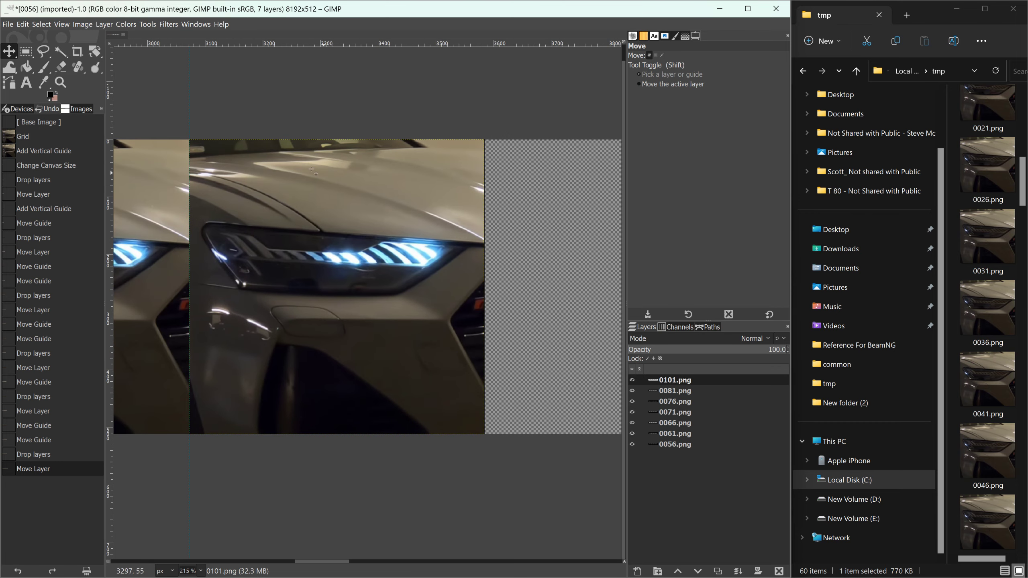
drag(190, 138, 485, 166)
ctrl+scroll(498, 186, up, 3)
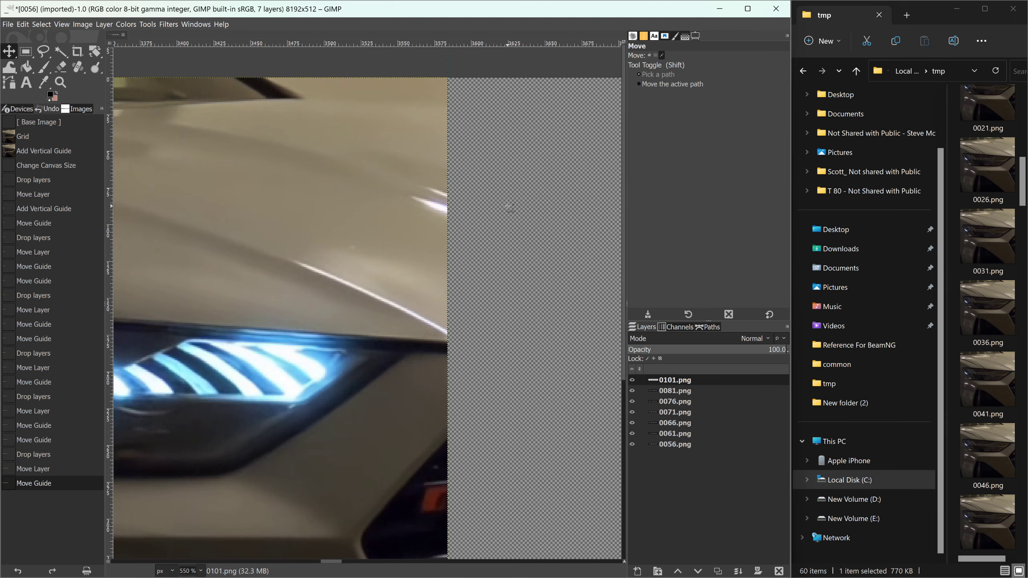
ctrl+scroll(509, 207, down, 2)
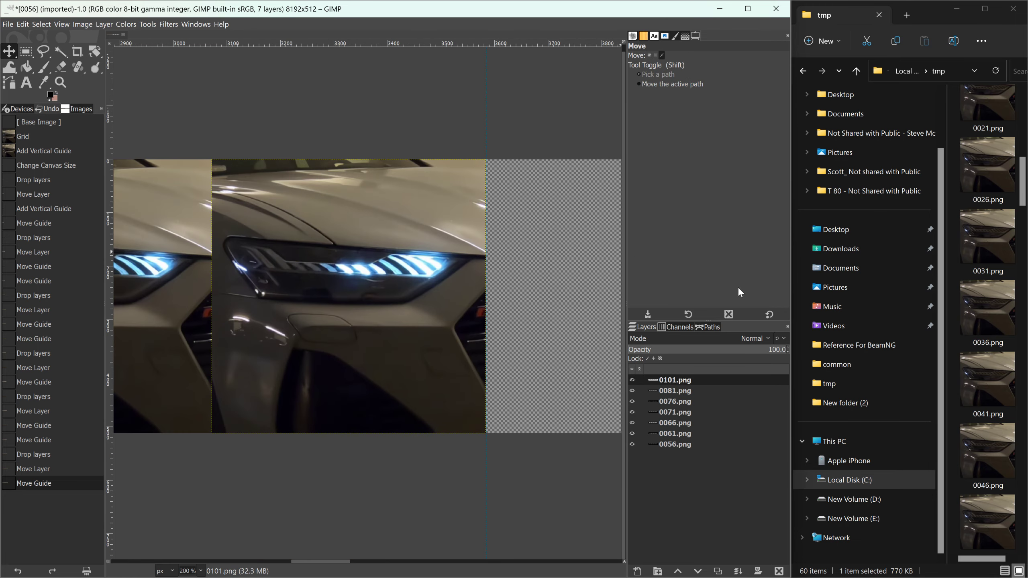
Add 0106.png as a new layer and align it with the guide at the right edge of 0101.png.
scroll(990, 365, down, 3)
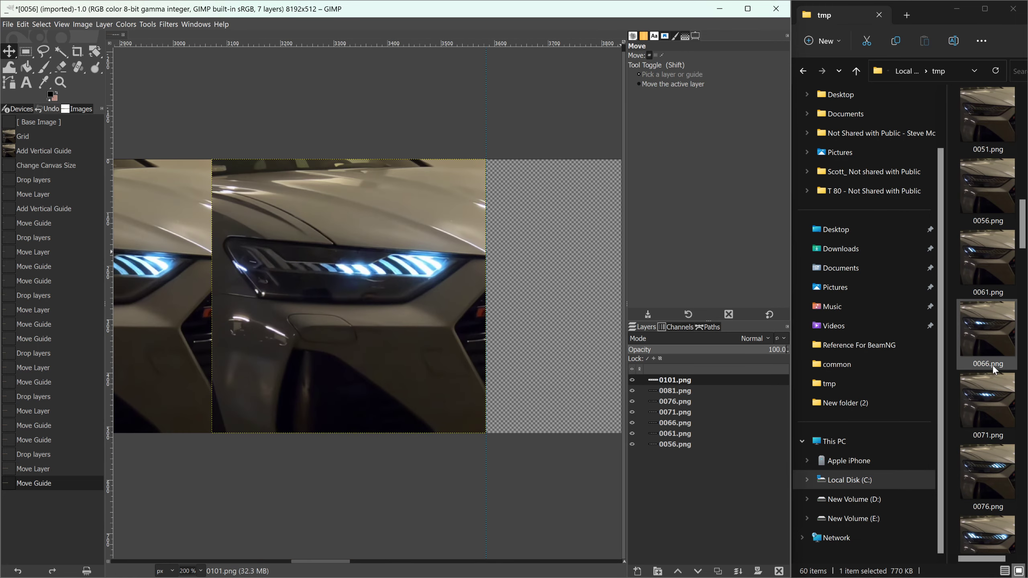
scroll(992, 365, down, 3)
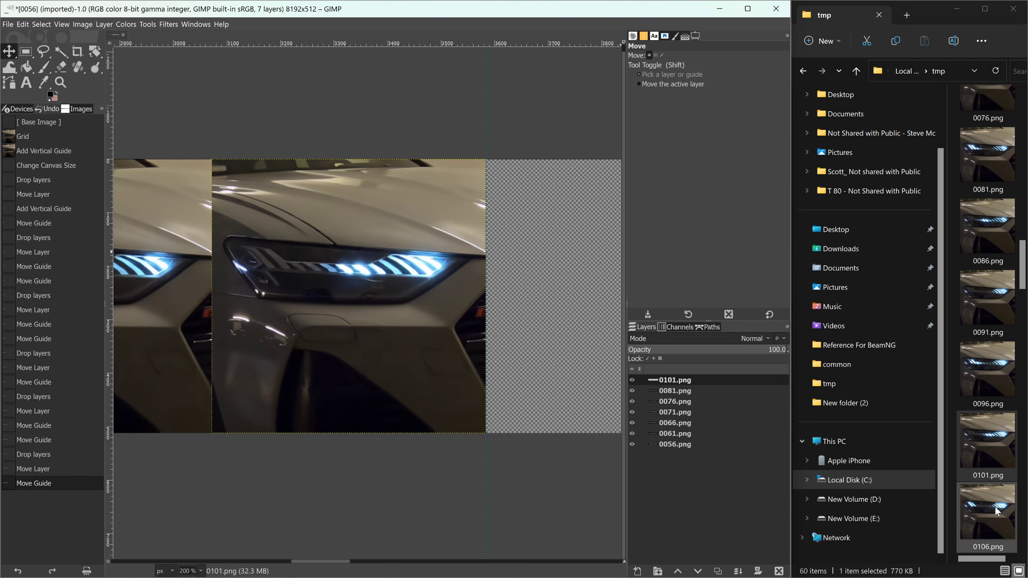
drag(997, 512, 726, 431)
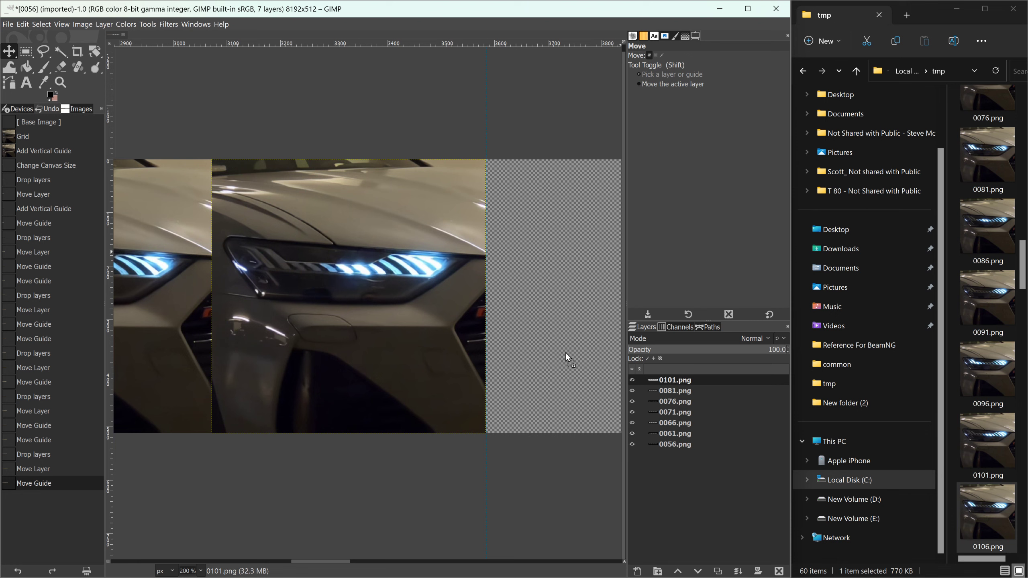
drag(566, 351, 565, 351)
drag(511, 332, 554, 315)
Move the vertical guide from the left edge of 0106.png onto its right edge.
middle_drag(553, 138, 384, 182)
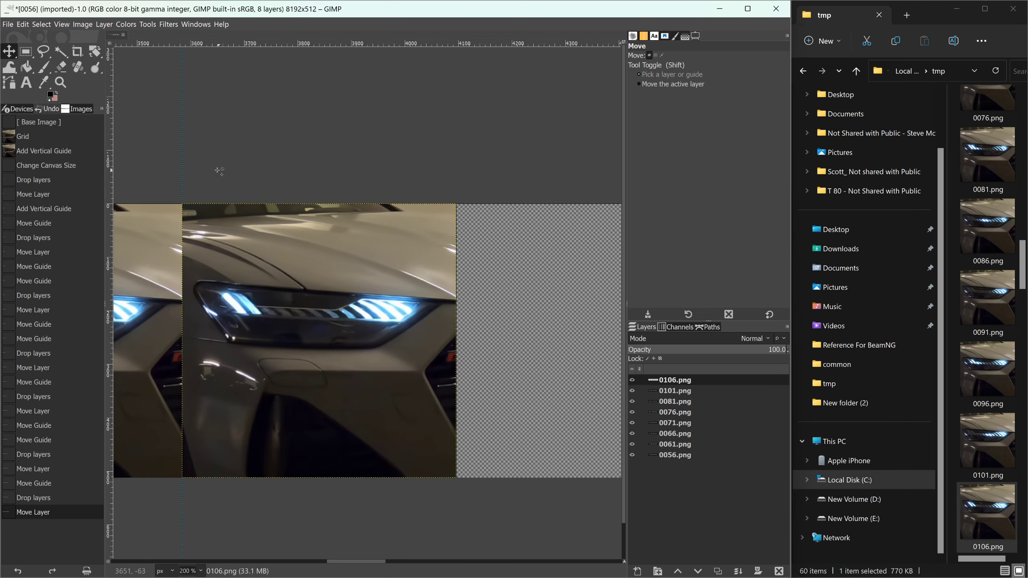
drag(185, 160, 458, 188)
ctrl+scroll(491, 209, up, 2)
ctrl+scroll(493, 210, up, 2)
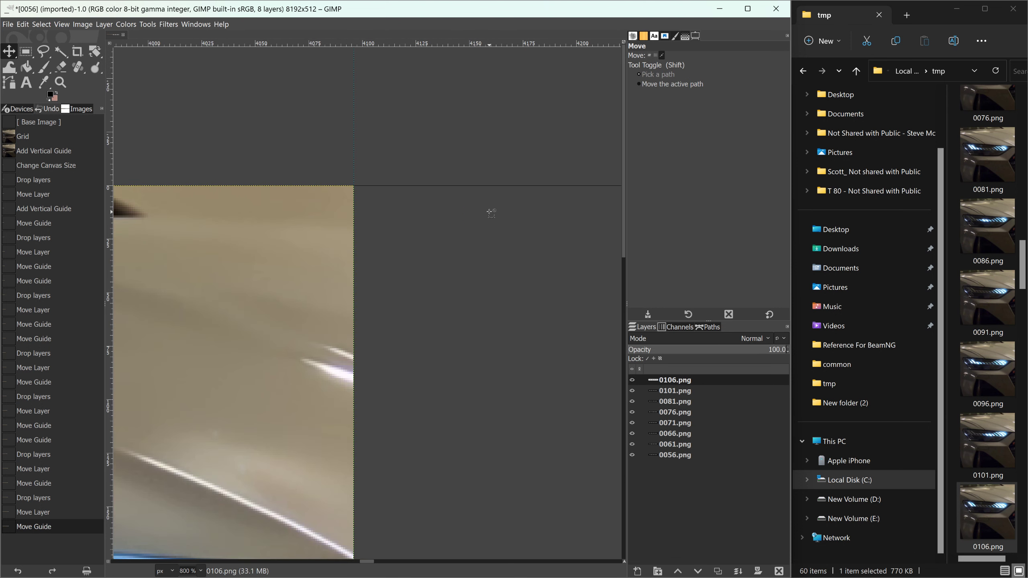
ctrl+scroll(491, 212, down, 5)
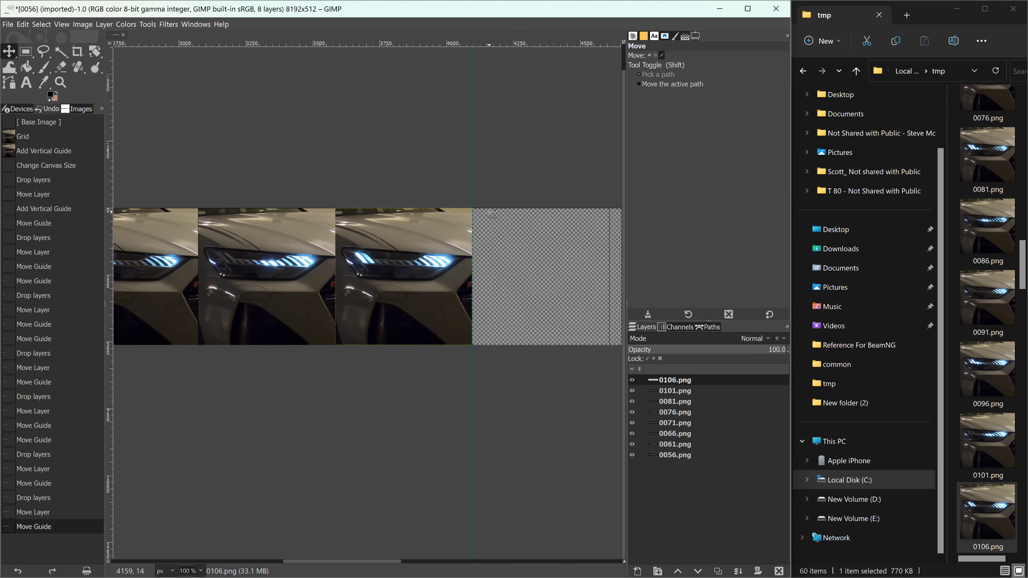
Add 0121.png as a new layer and align it with the guide at the right edge of 0106.png.
scroll(1018, 511, down, 3)
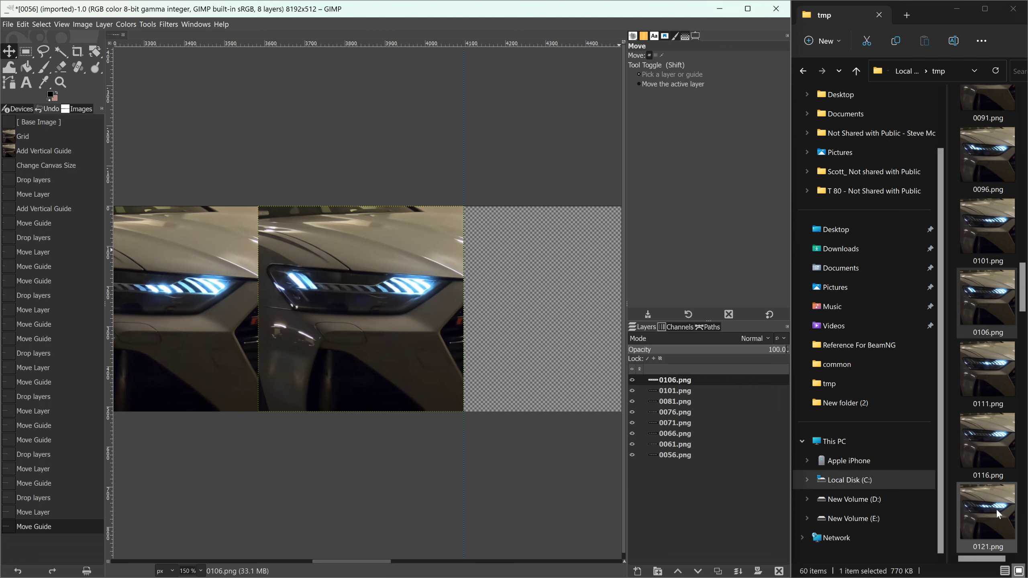
drag(990, 523, 686, 413)
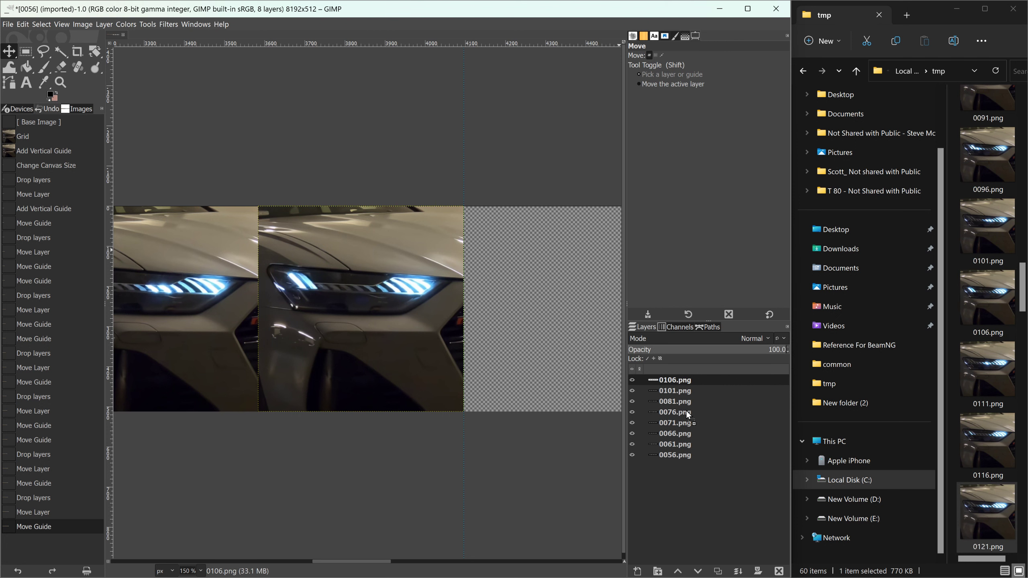
drag(579, 338, 576, 336)
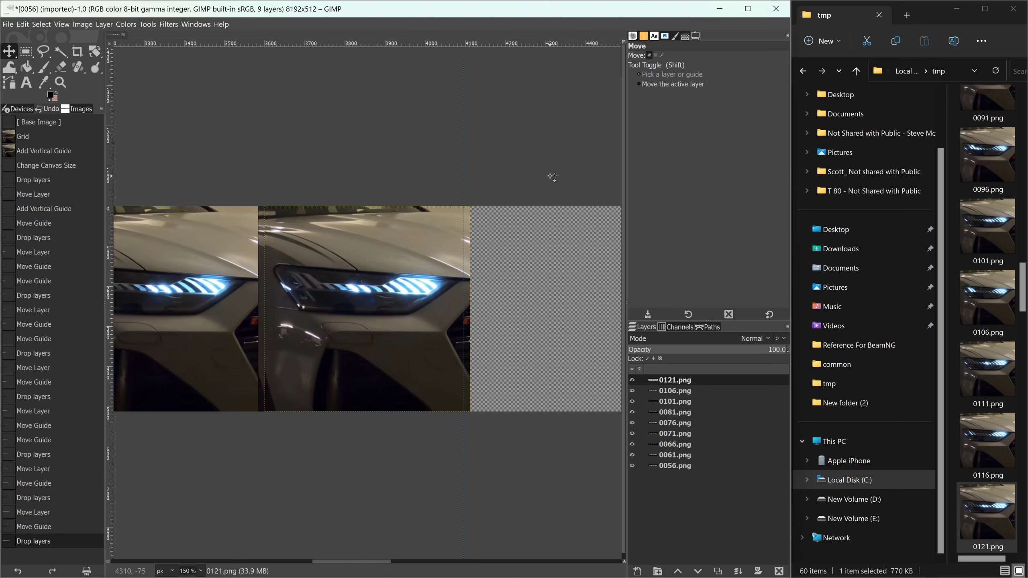
ctrl+scroll(550, 175, down, 2)
ctrl+scroll(550, 175, up, 2)
drag(418, 276, 617, 275)
Move the vertical guide from the left edge of 0121.png exactly onto its right edge.
middle_drag(550, 138, 283, 212)
drag(222, 221, 427, 275)
ctrl+scroll(430, 286, up, 6)
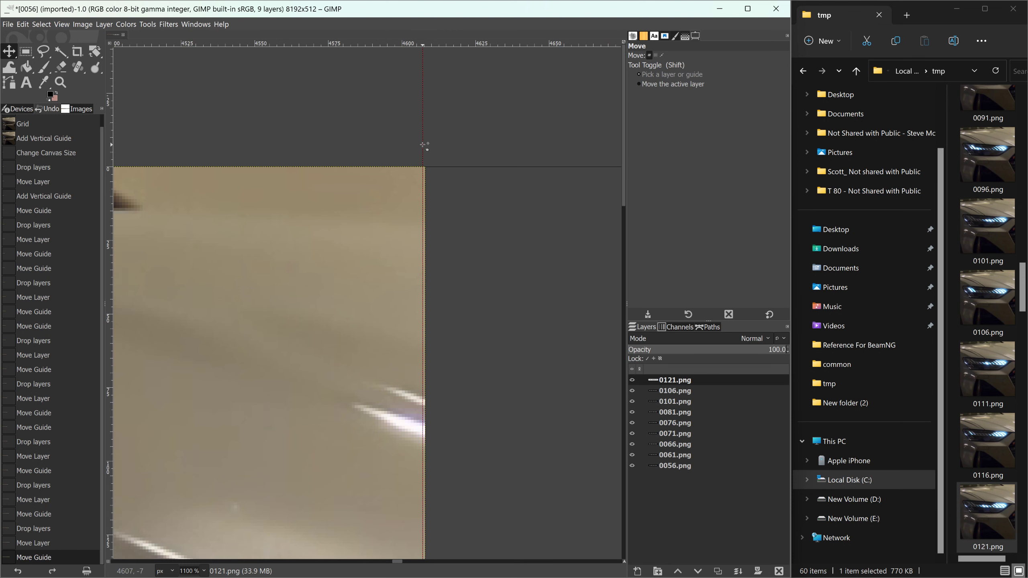
drag(424, 146, 424, 146)
key(2)
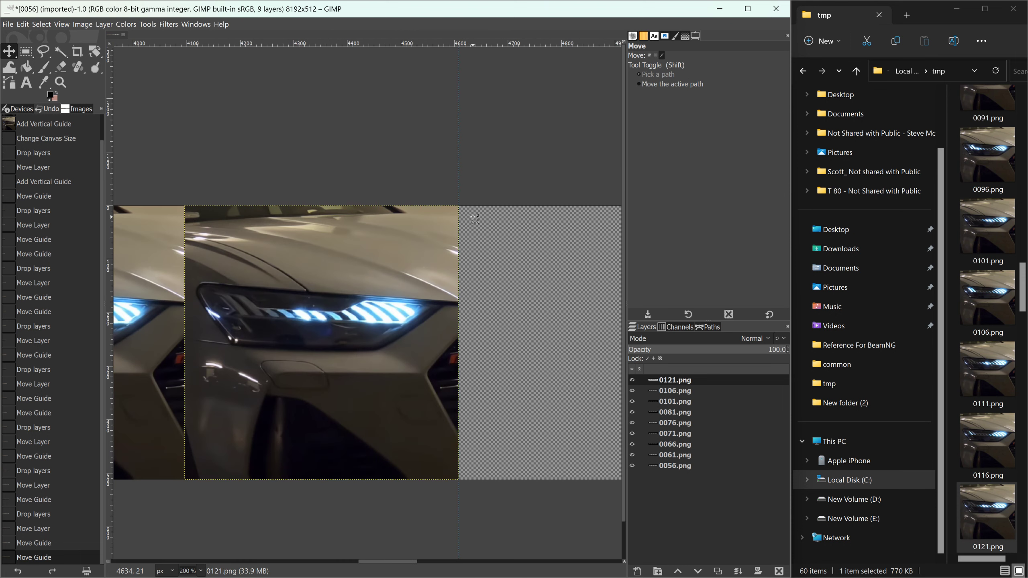
Add 0136.png as a new layer and align it with the guide at the right edge of 0121.png.
scroll(988, 461, down, 3)
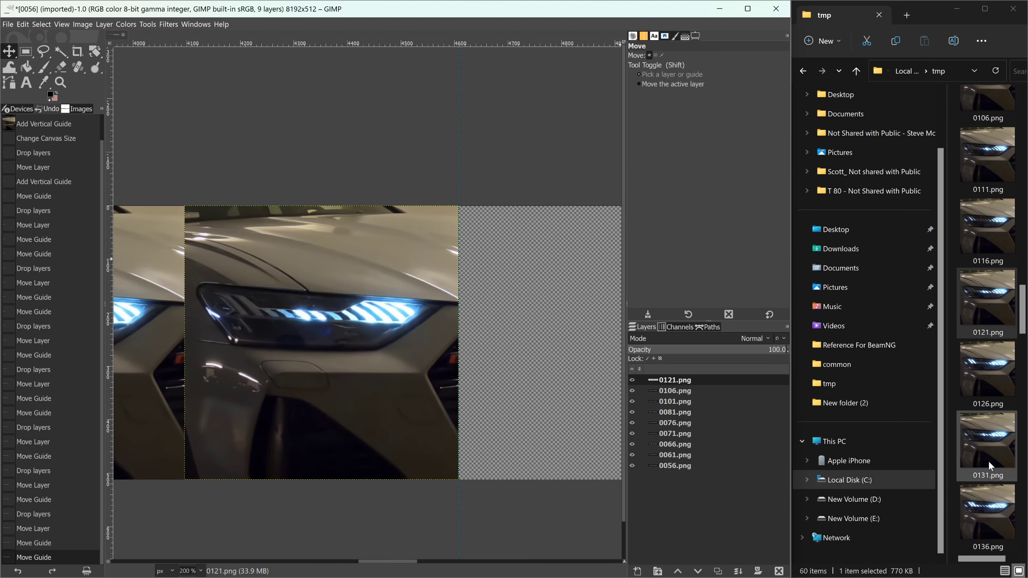
drag(992, 510, 543, 180)
ctrl+scroll(543, 179, up, 2)
ctrl+scroll(544, 179, down, 1)
drag(307, 299, 601, 251)
Move the vertical guide from the left edge of 0136.png onto its right edge.
middle_drag(573, 147, 342, 191)
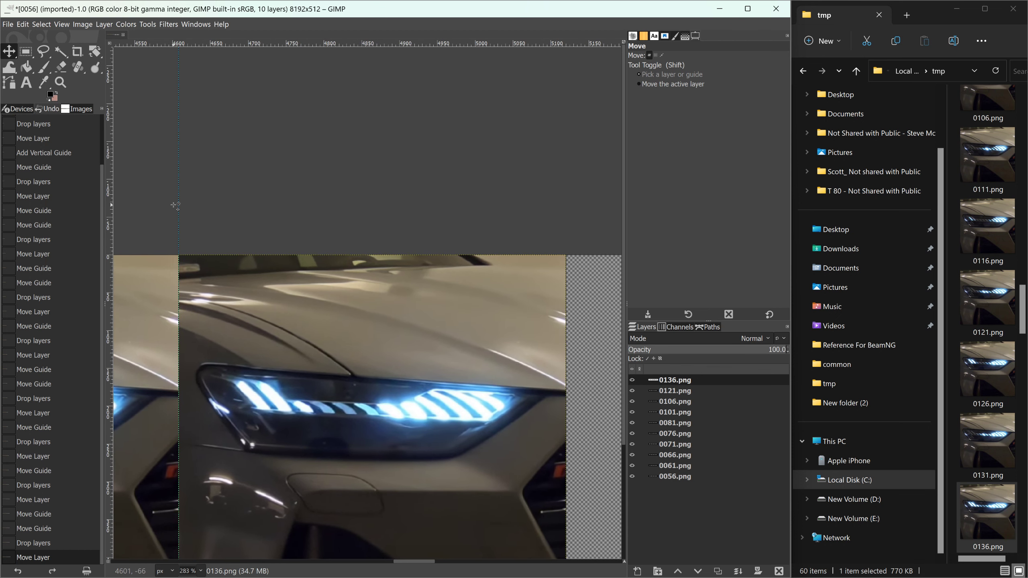
drag(179, 207, 567, 232)
middle_drag(594, 240, 476, 195)
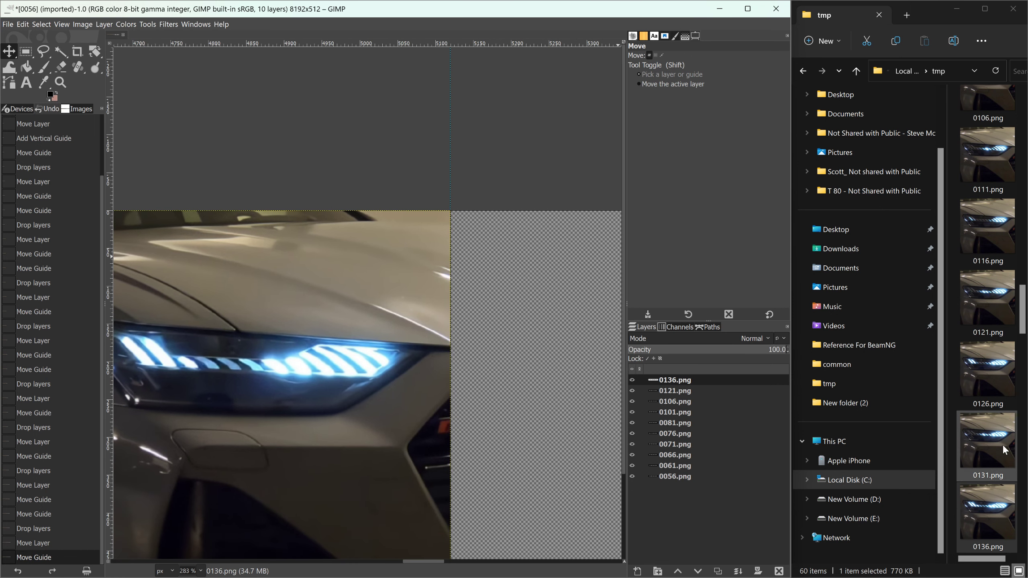
Add 0146.png as a new layer and align it with the guide at the right edge of 0136.png.
scroll(1014, 455, down, 3)
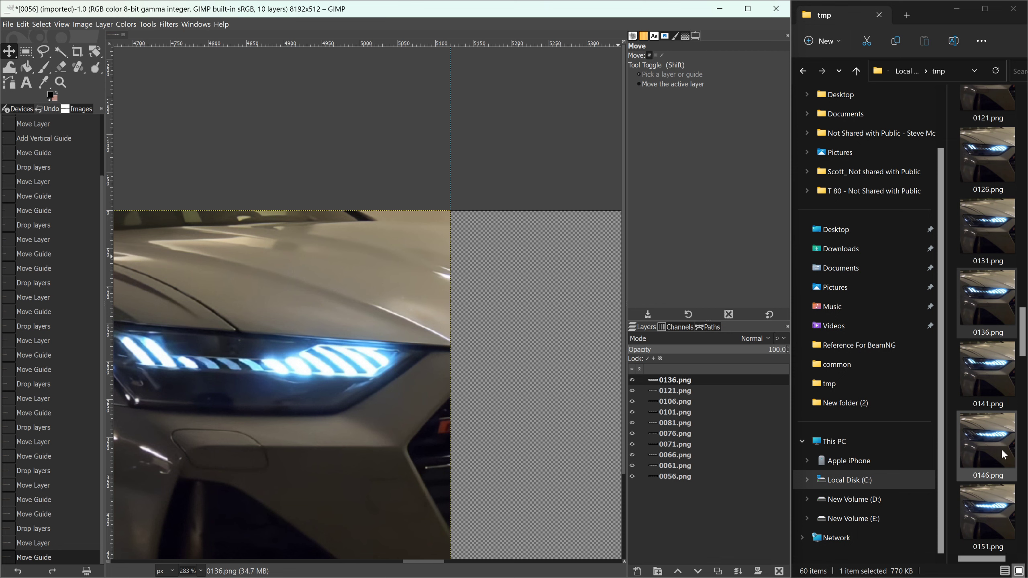
drag(1001, 452, 679, 429)
drag(565, 419, 564, 419)
middle_drag(514, 193, 373, 187)
drag(354, 243, 499, 284)
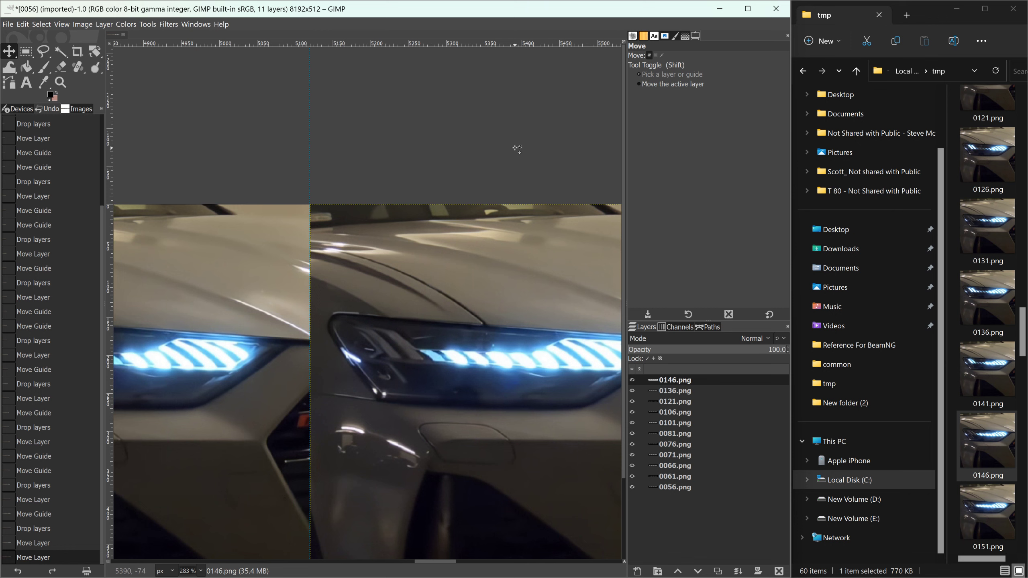
Move the vertical guide from the left edge of 0146.png onto its right edge.
middle_drag(517, 148, 242, 225)
drag(141, 214, 528, 225)
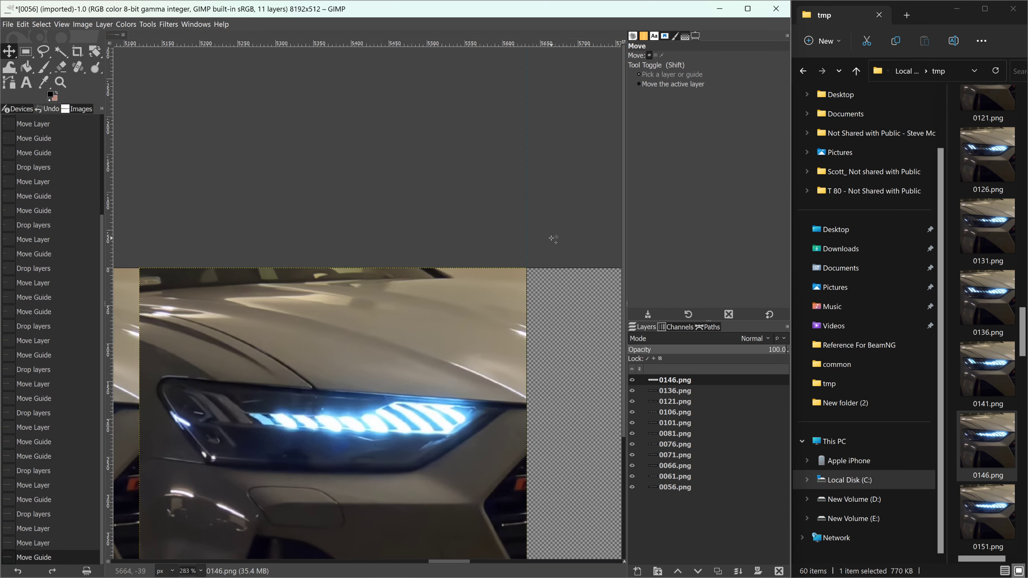
ctrl+scroll(552, 238, up, 3)
ctrl+scroll(551, 238, down, 4)
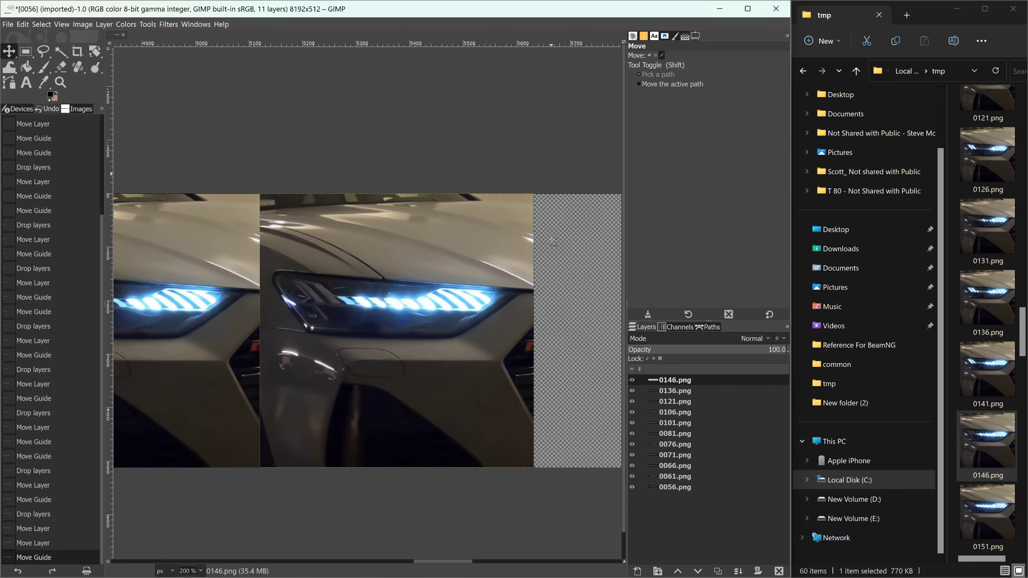
Add 0156.png as a new layer and align it with the guide at the right edge of 0146.png.
scroll(1026, 478, down, 2)
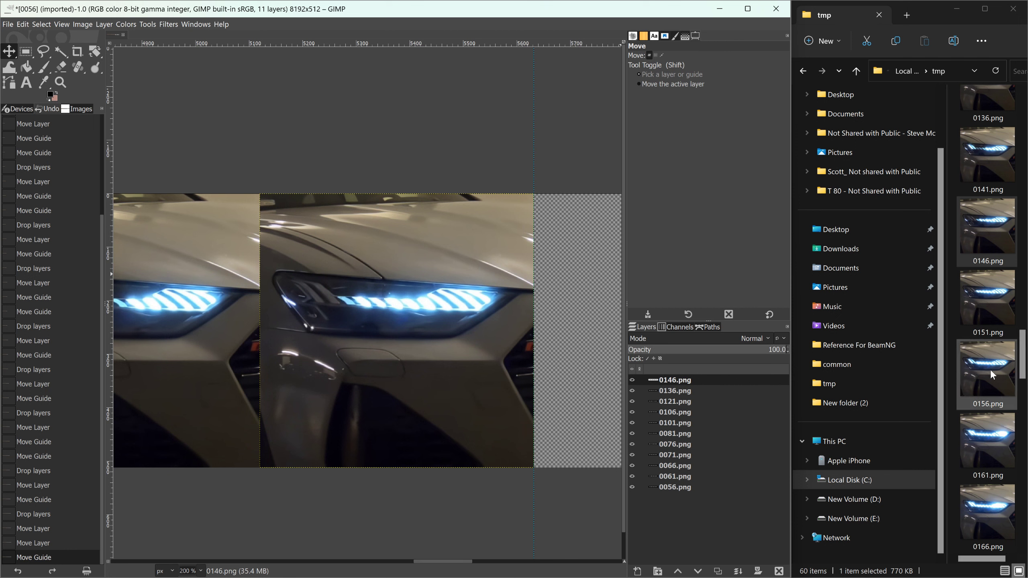
drag(990, 369, 606, 362)
drag(337, 318, 545, 318)
Move the vertical guide from the left edge of 0156.png exactly onto its right edge.
middle_drag(457, 320, 271, 358)
drag(177, 191, 449, 218)
ctrl+scroll(461, 254, up, 3)
drag(273, 248, 271, 248)
ctrl+scroll(271, 248, down, 3)
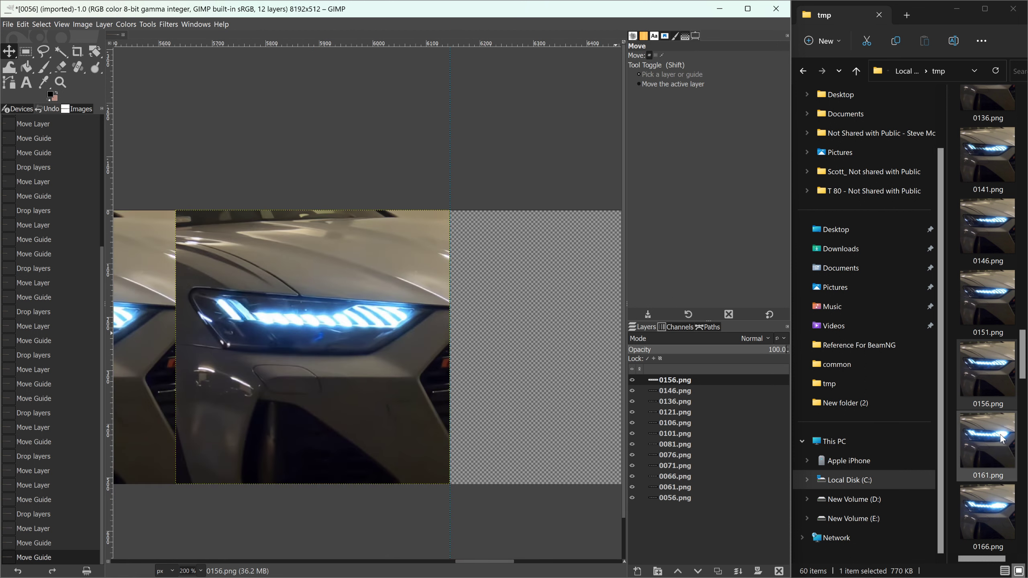
Add 0181.png as a new layer and align it with the guide at the right edge of 0156.png.
scroll(1001, 438, down, 3)
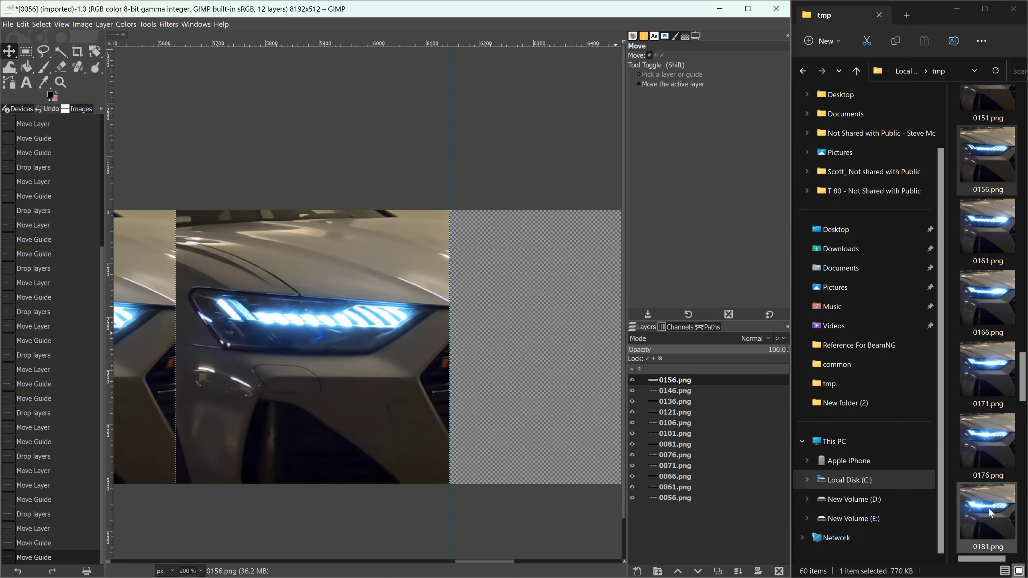
drag(989, 508, 674, 421)
drag(521, 372, 616, 350)
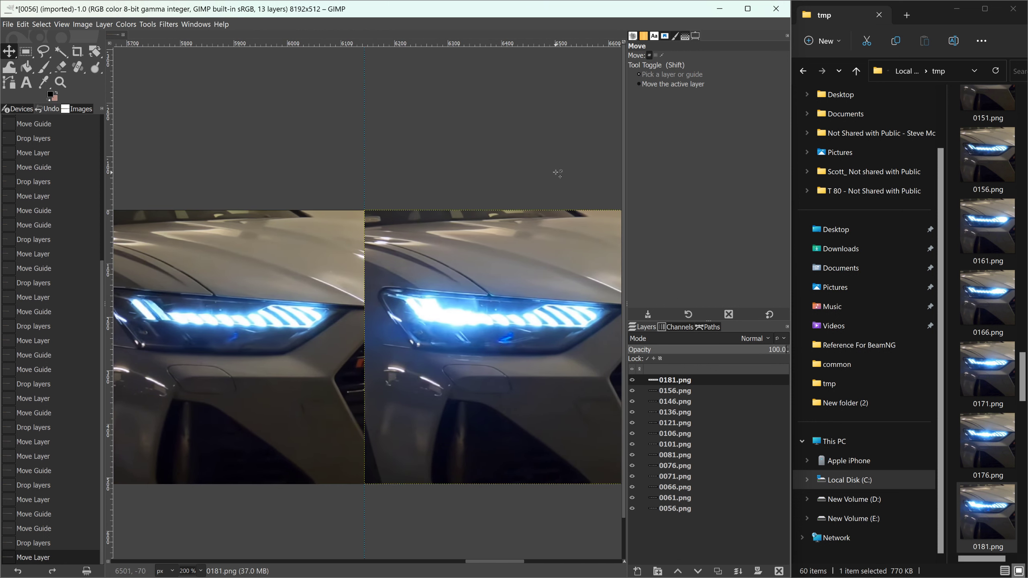
Move the vertical guide from the left edge of 0181.png onto its right edge.
middle_drag(529, 172, 383, 202)
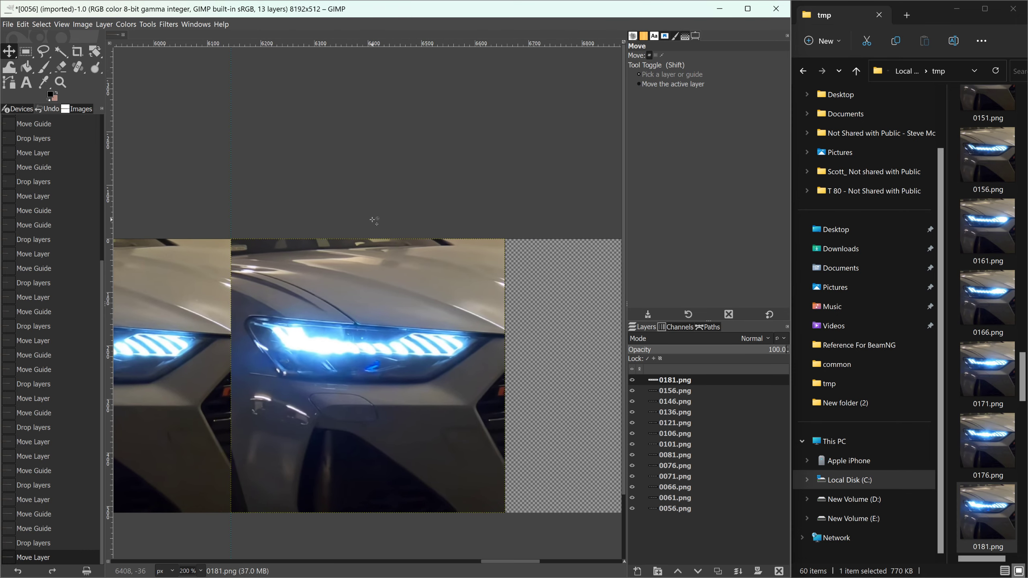
drag(232, 202, 506, 217)
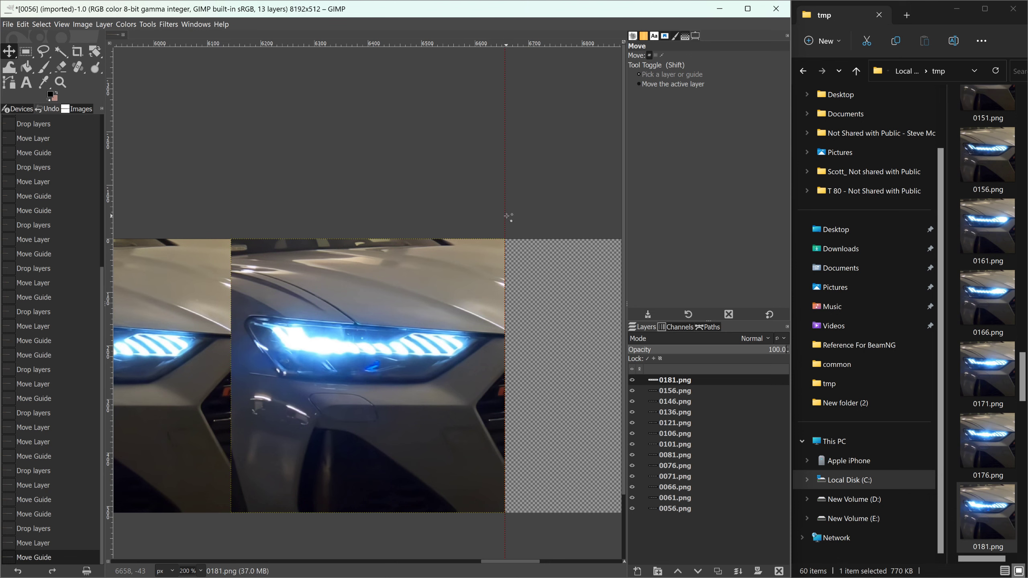
ctrl+scroll(559, 238, up, 2)
ctrl+scroll(558, 239, down, 3)
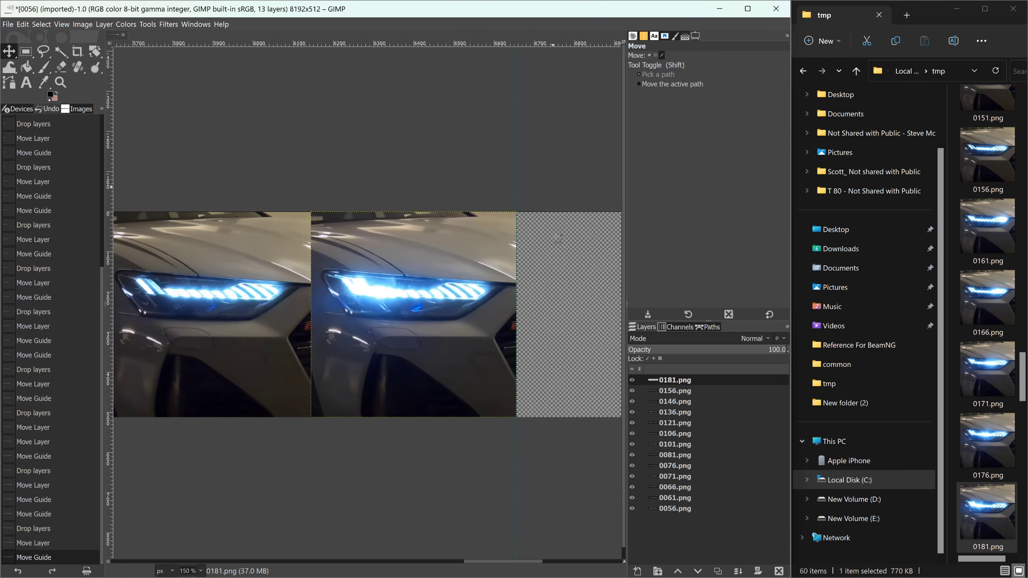
Add 0196.png as a new layer and align it with the guide at the right edge of 0181.png.
middle_drag(558, 238, 422, 244)
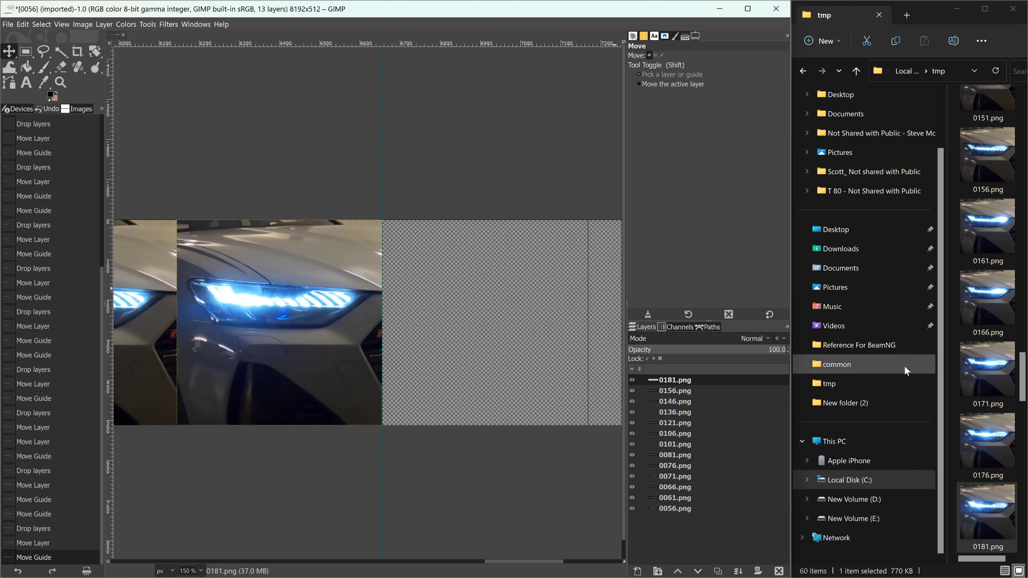
scroll(1024, 438, down, 3)
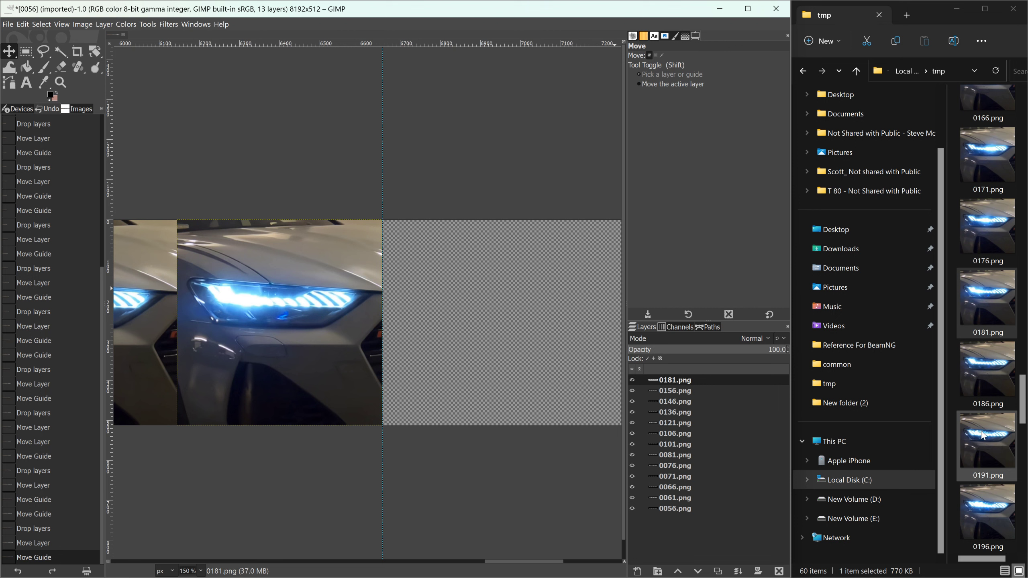
drag(981, 506, 544, 343)
drag(405, 252, 522, 250)
Move the vertical guide from the left edge of 0196.png onto its right edge.
ctrl+scroll(516, 150, down, 3)
ctrl+scroll(512, 151, up, 4)
middle_drag(484, 146, 308, 178)
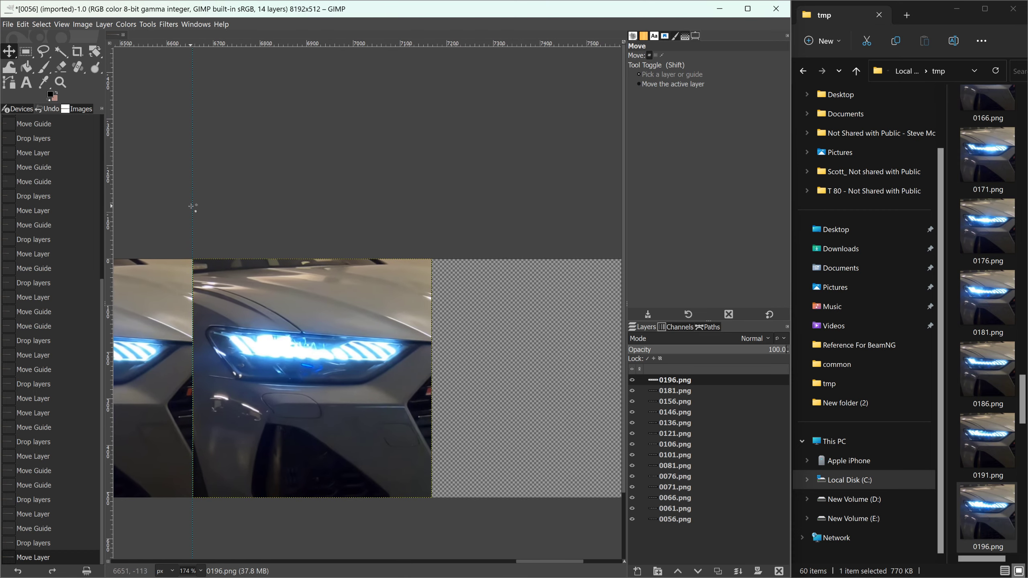
drag(194, 207, 432, 239)
ctrl+scroll(437, 251, up, 4)
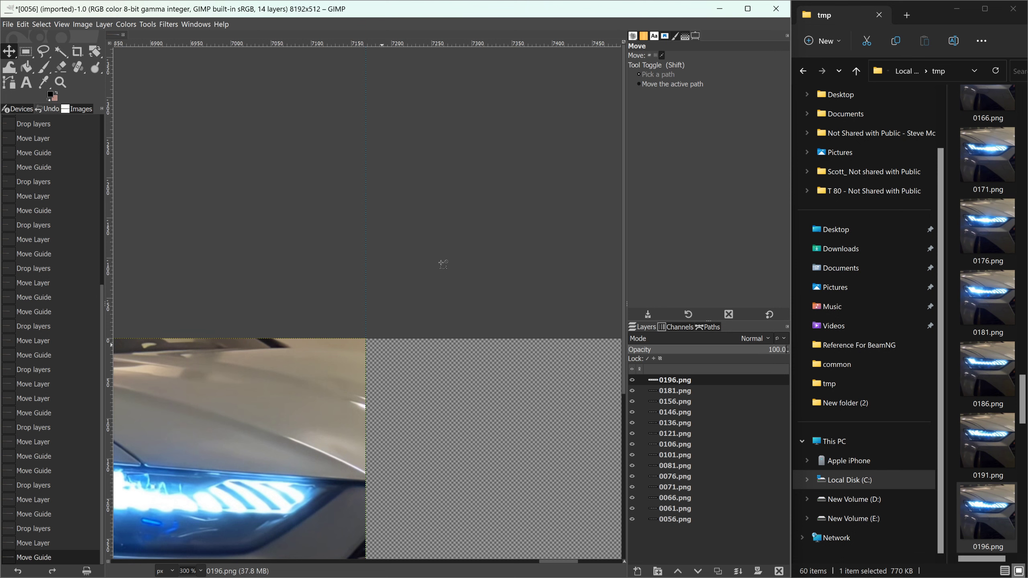
ctrl+scroll(443, 264, down, 1)
scroll(985, 454, down, 3)
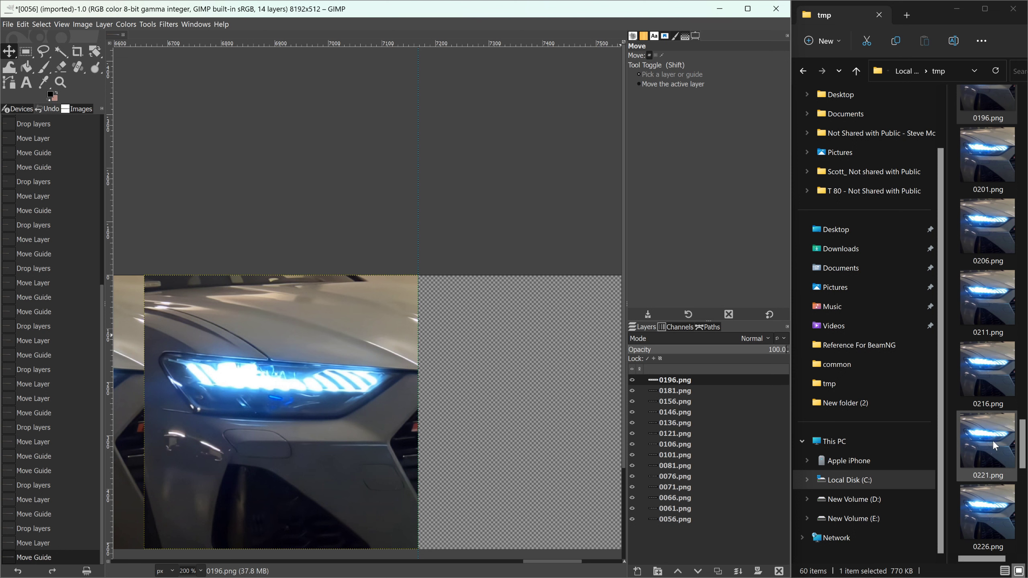
Look through the remaining frames in the tmp folder and examine the empty space left at the strip's right end.
scroll(992, 427, down, 5)
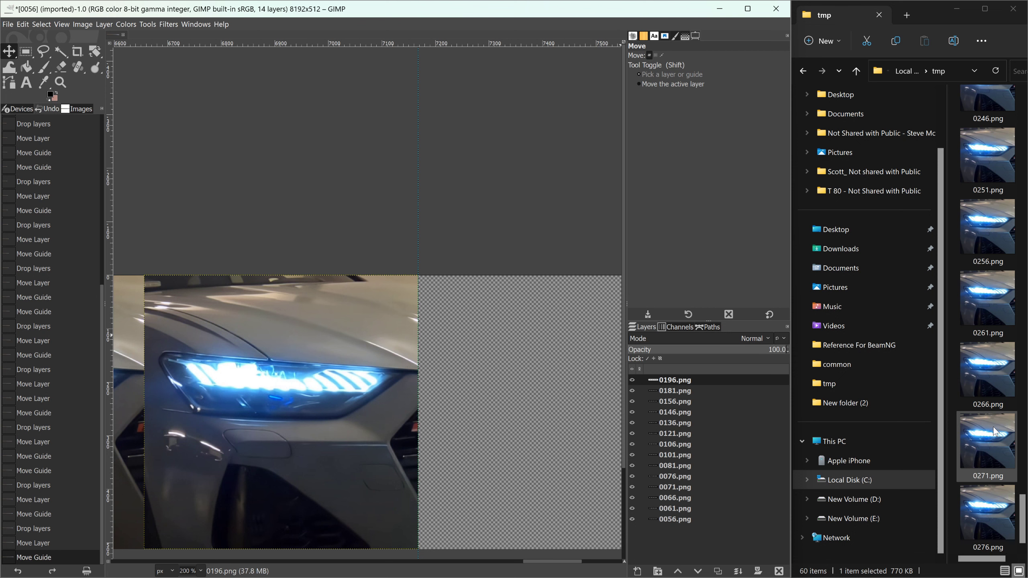
scroll(992, 427, up, 6)
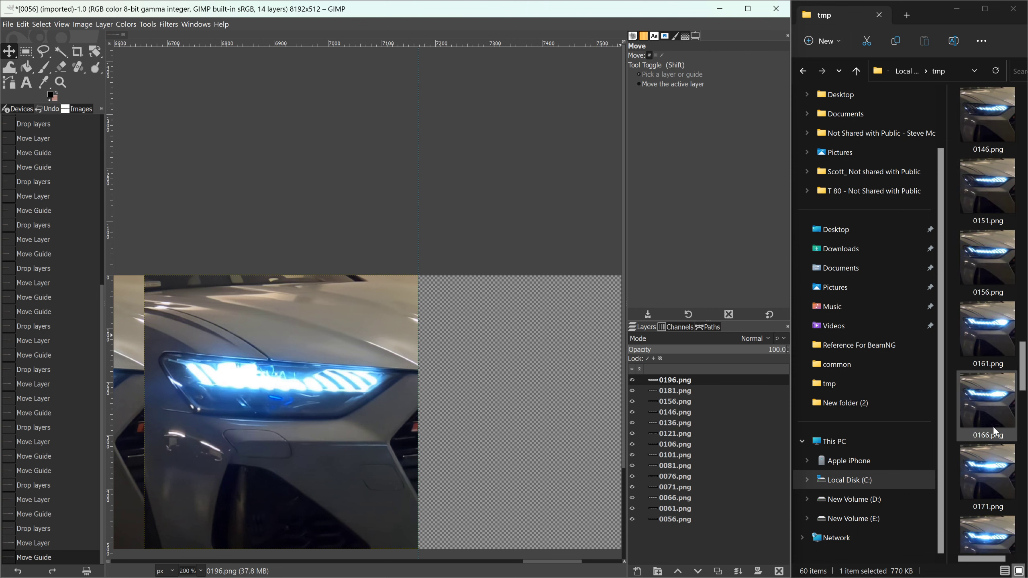
scroll(992, 427, up, 6)
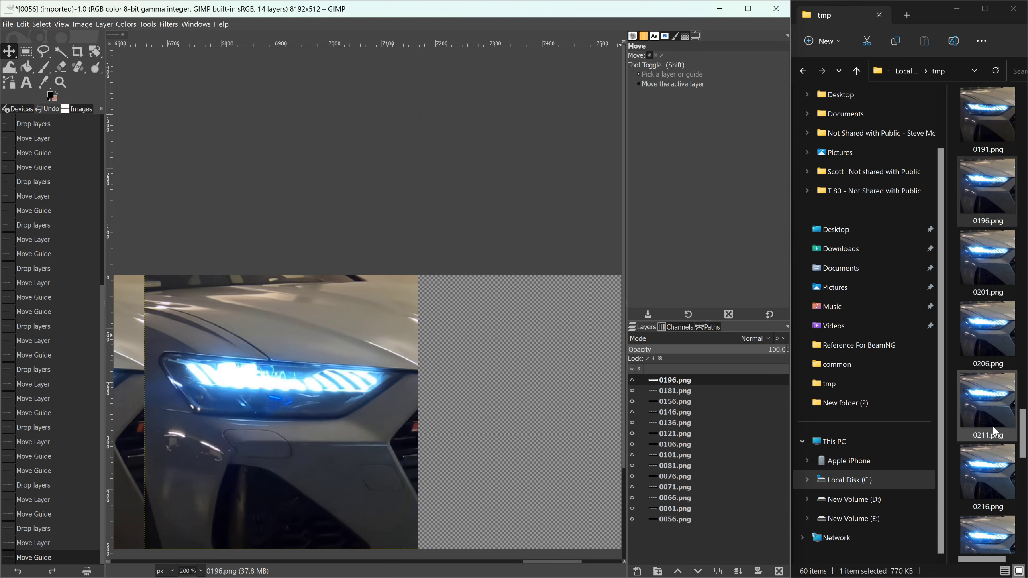
scroll(993, 427, down, 8)
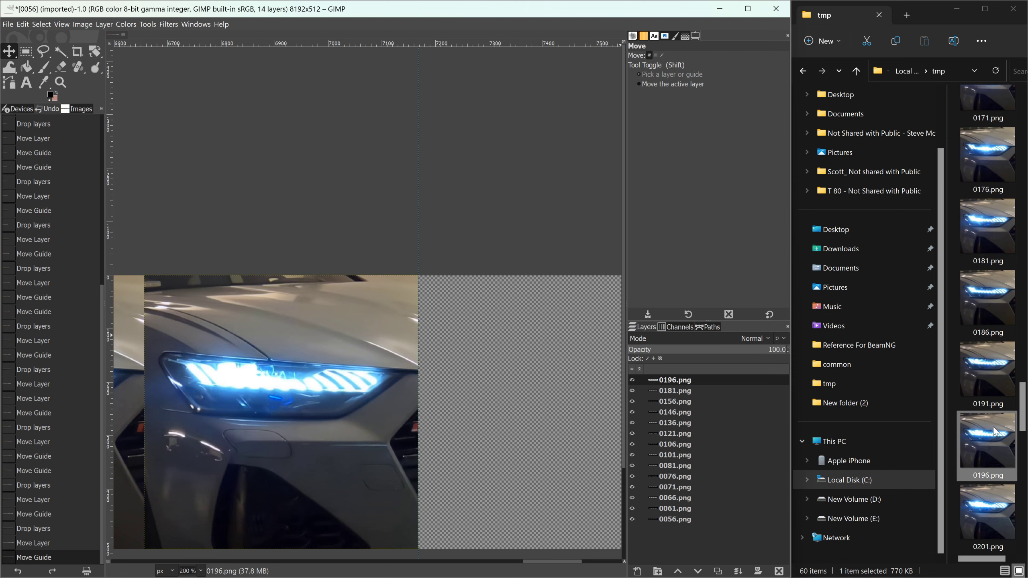
scroll(992, 426, down, 2)
ctrl+scroll(367, 316, down, 5)
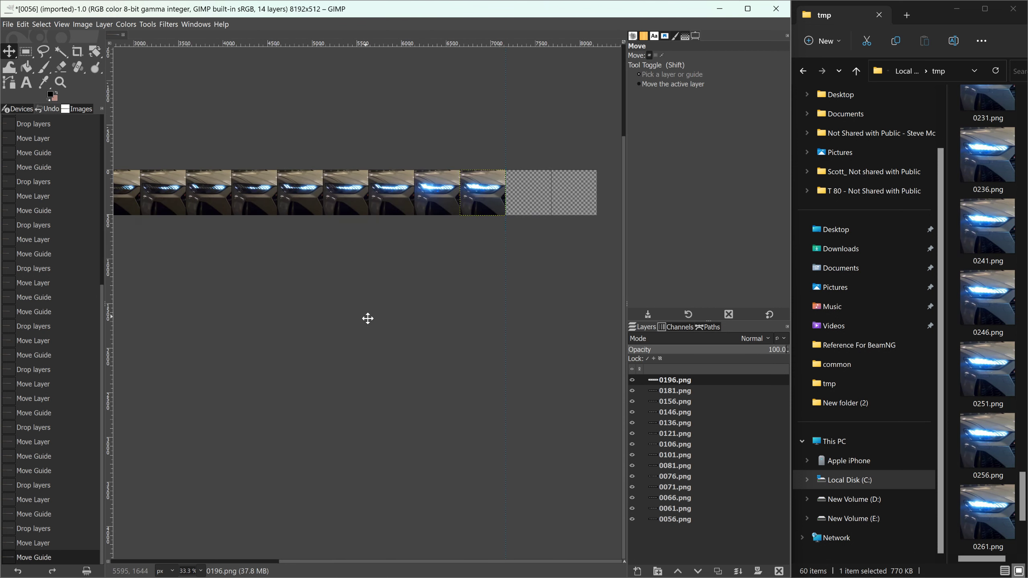
middle_drag(554, 389, 222, 360)
shift+scroll(222, 360, right, 4)
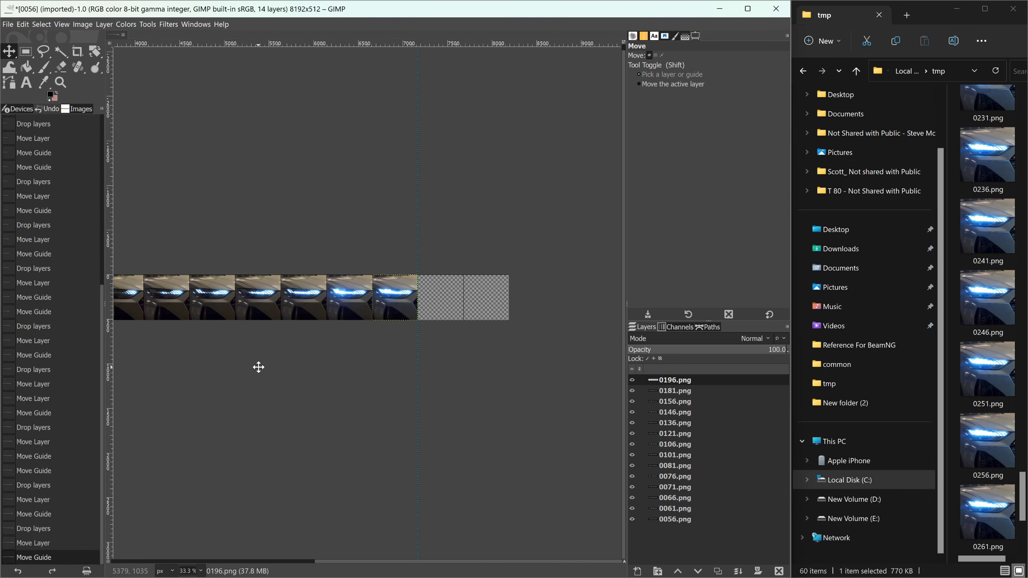
ctrl+scroll(534, 372, up, 2)
middle_drag(510, 364, 544, 290)
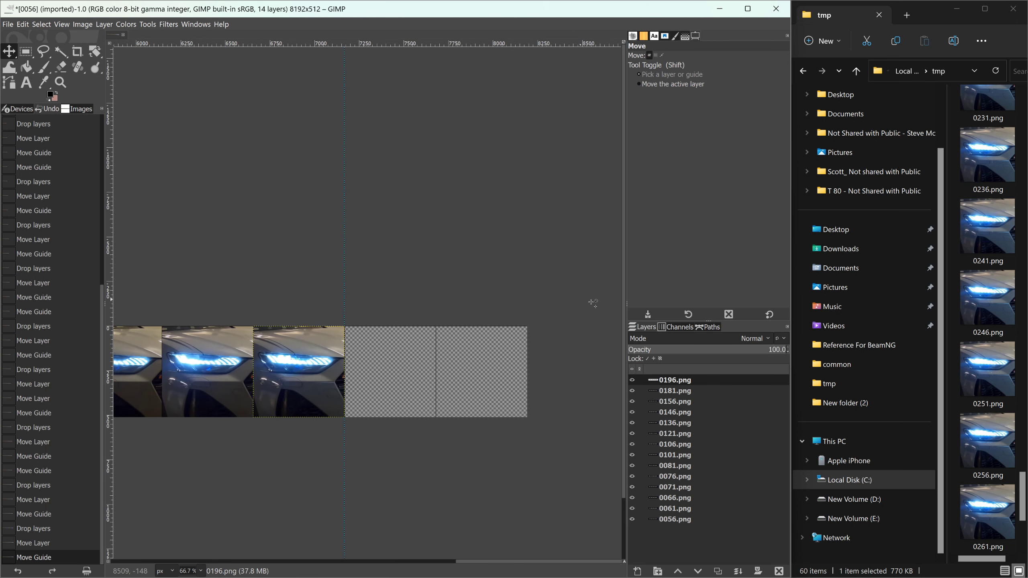
Add 0251.png as a new layer and align it with the guide at the right edge of 0196.png.
scroll(862, 404, up, 1)
scroll(977, 425, down, 1)
drag(985, 336, 405, 375)
ctrl+scroll(403, 372, up, 4)
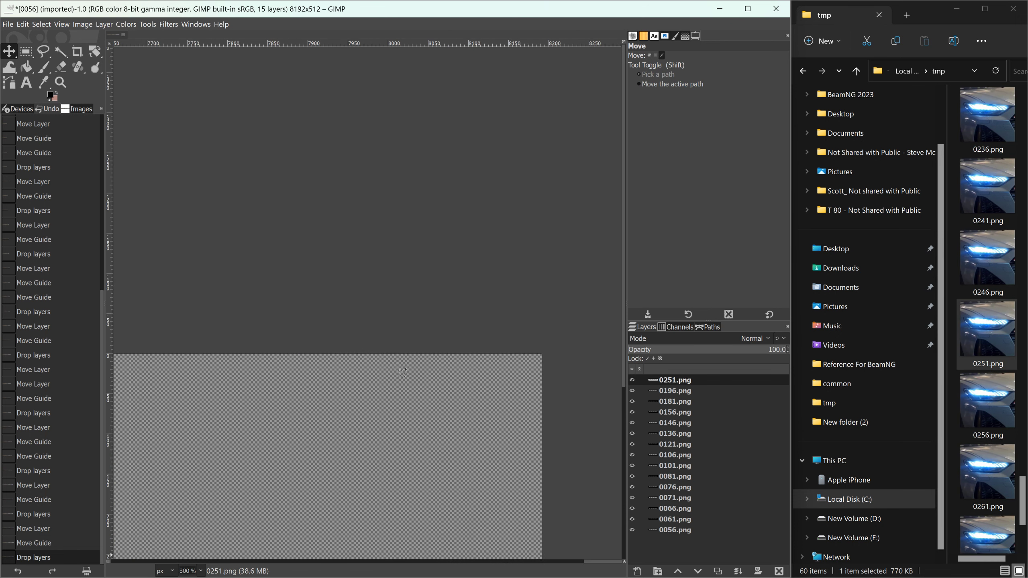
ctrl+scroll(389, 371, down, 2)
middle_drag(342, 366, 527, 383)
drag(335, 353, 492, 353)
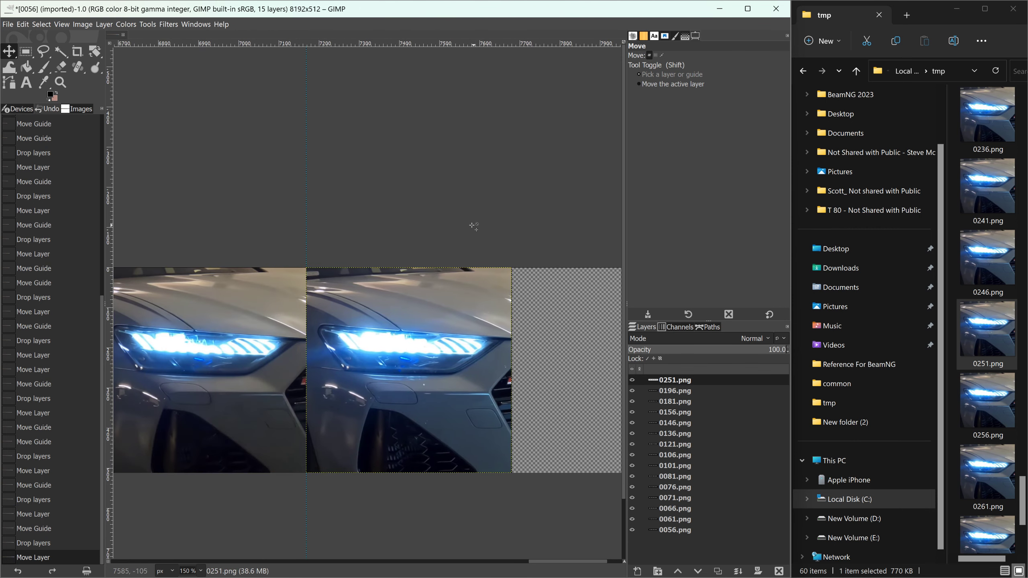
Move the vertical guide from the left edge of 0251.png exactly onto its right edge.
drag(309, 228, 513, 256)
ctrl+scroll(541, 260, up, 2)
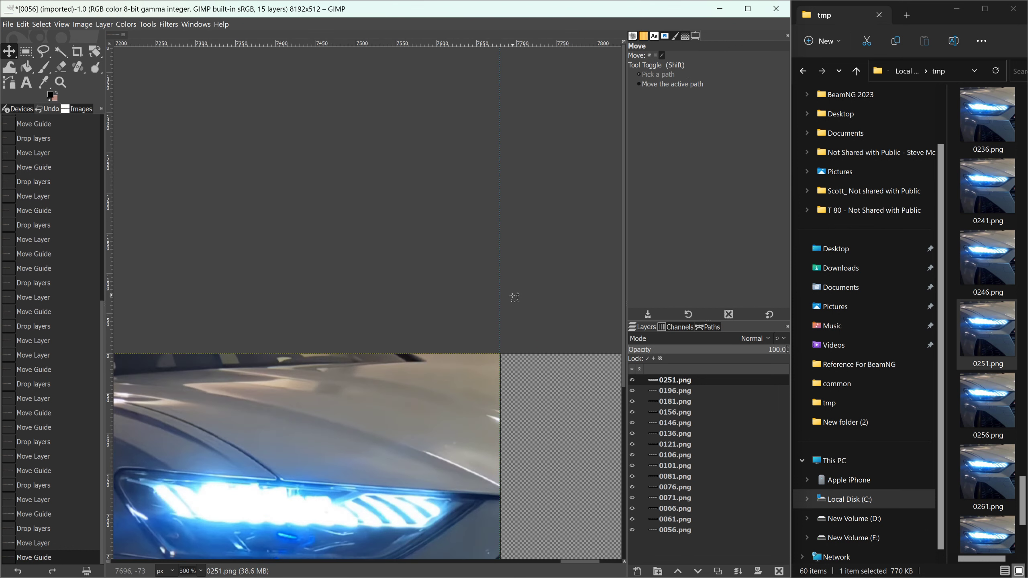
ctrl+scroll(504, 309, up, 3)
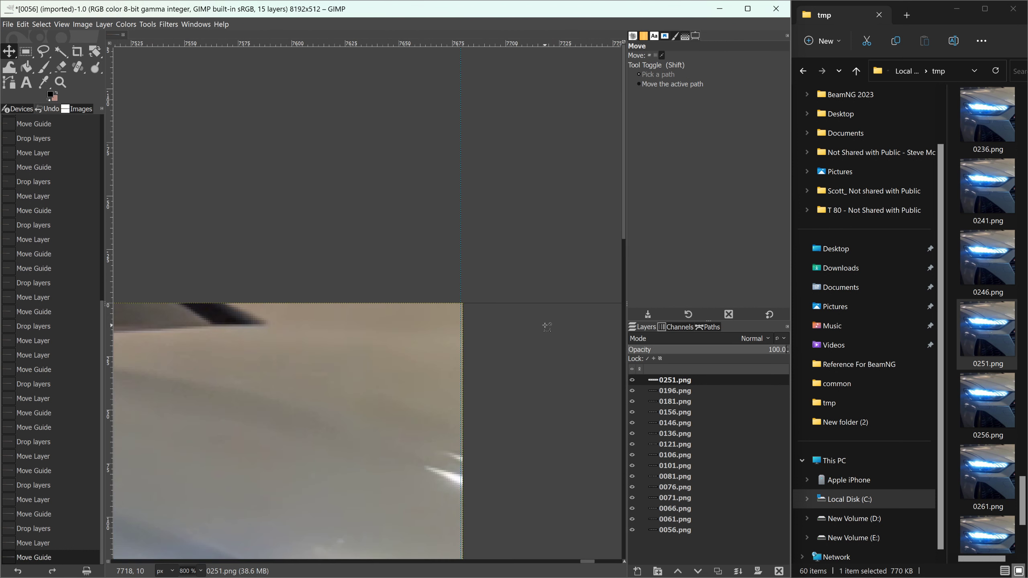
drag(462, 279, 464, 280)
Add 0276.png as a new layer and align it with the guide, filling the strip's last empty slot.
ctrl+scroll(540, 340, down, 5)
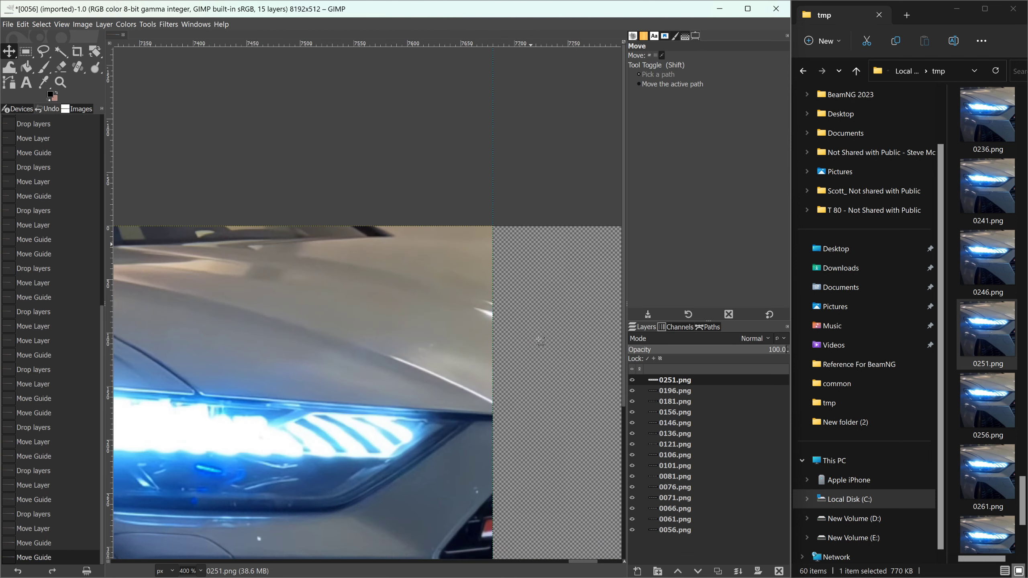
ctrl+scroll(542, 340, down, 2)
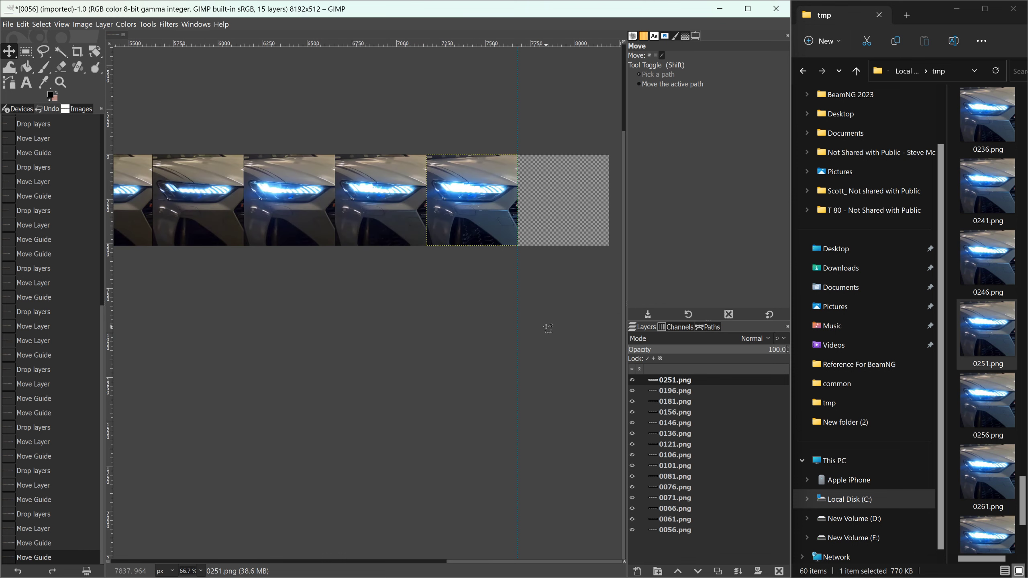
middle_drag(550, 310, 457, 412)
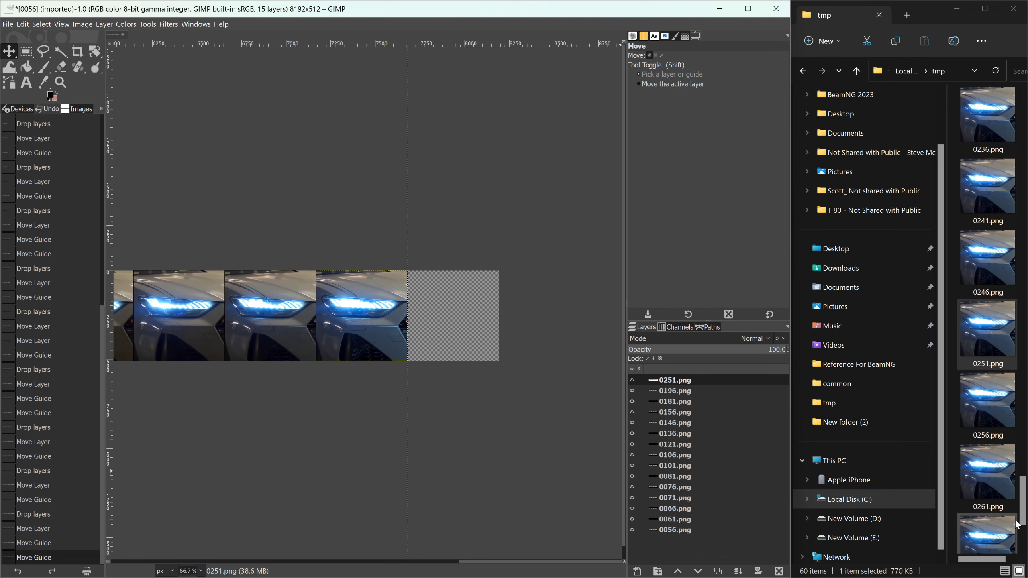
scroll(1017, 530, down, 3)
drag(987, 520, 474, 317)
drag(337, 316, 484, 312)
Examine the placement of 0276.png and check the frame sequence along the whole strip back to its first frame.
ctrl+scroll(521, 148, up, 2)
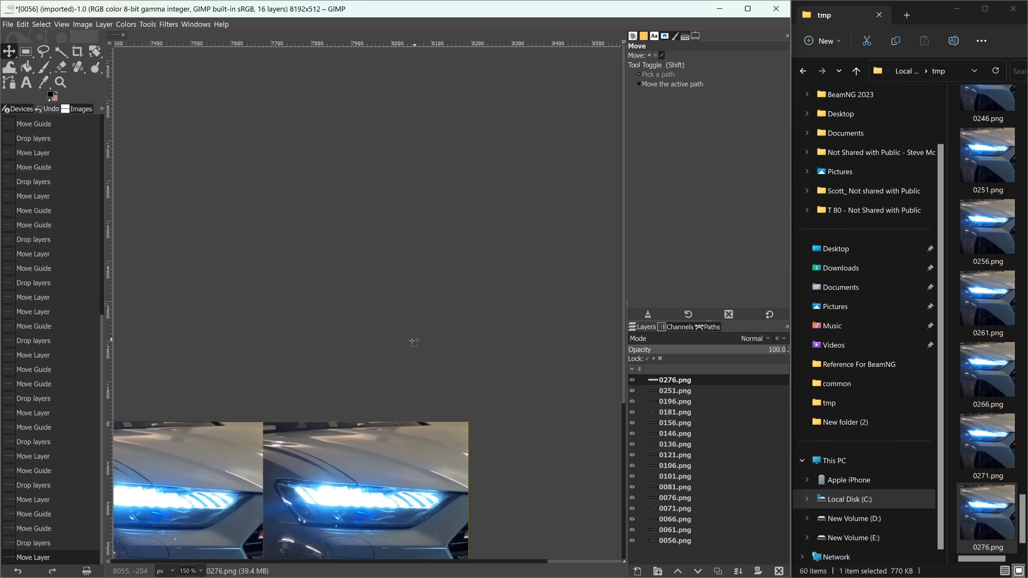
middle_drag(394, 357, 484, 280)
ctrl+scroll(413, 306, up, 2)
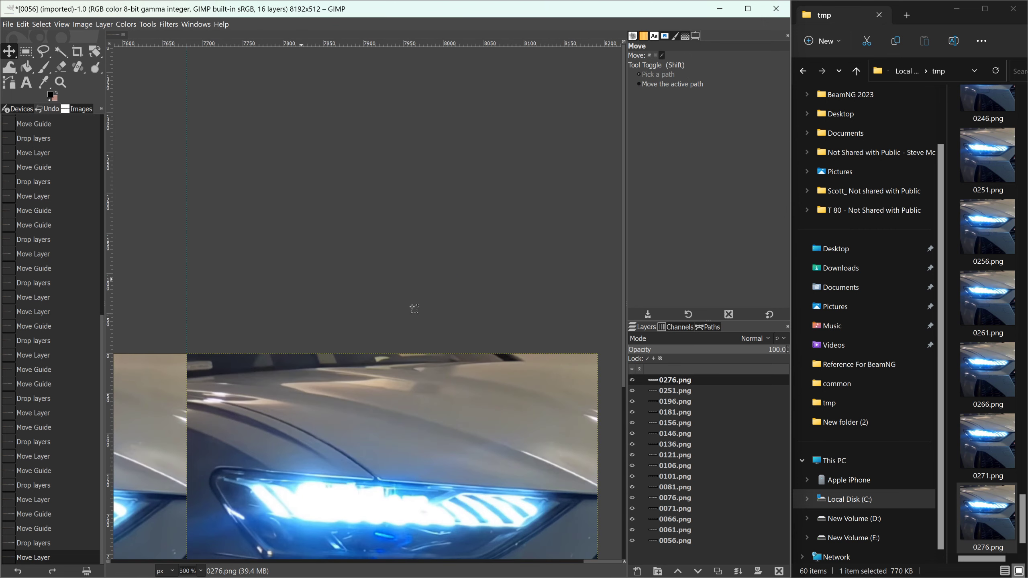
ctrl+scroll(400, 315, down, 2)
ctrl+scroll(400, 316, down, 6)
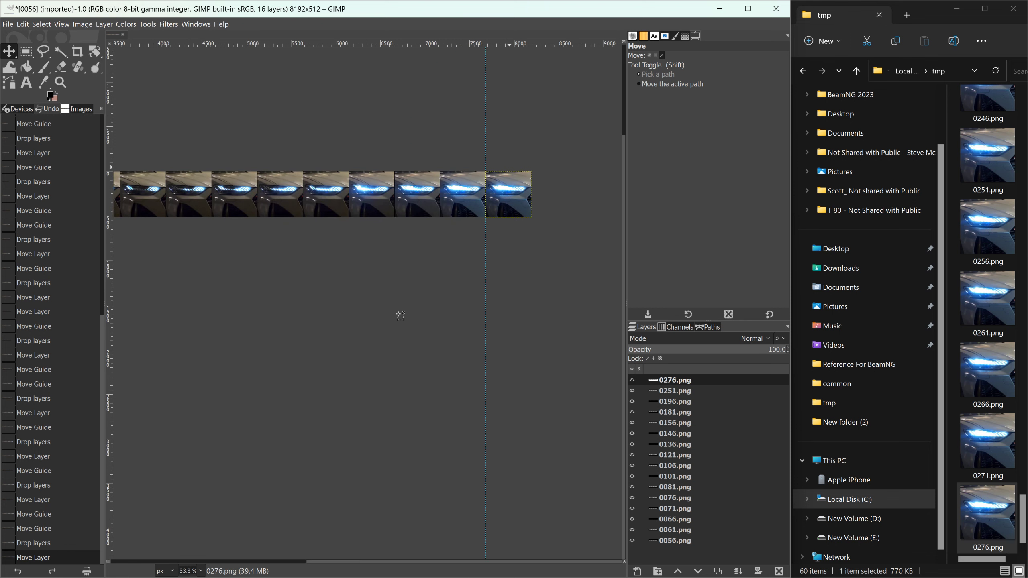
middle_drag(464, 380, 444, 390)
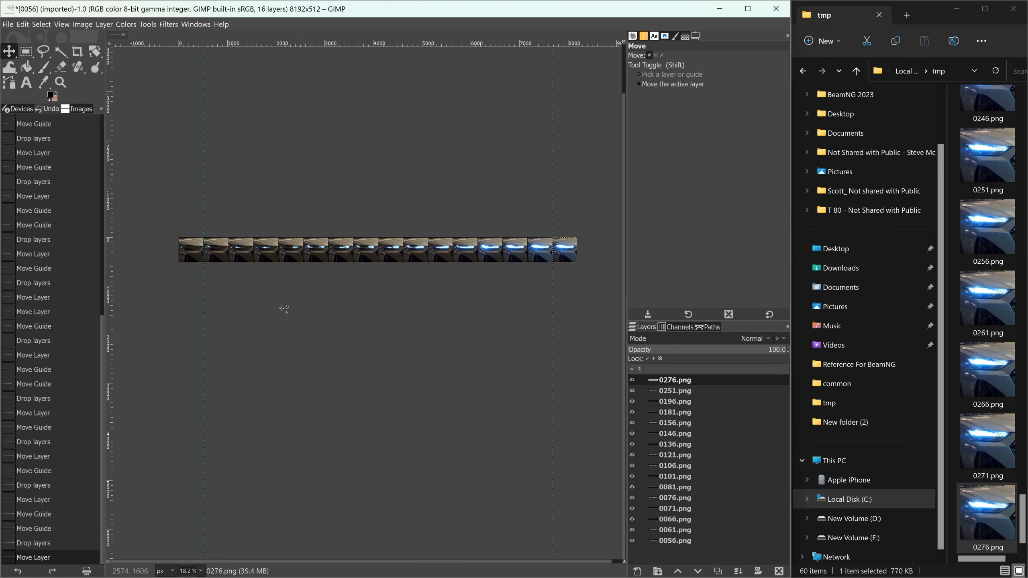
ctrl+scroll(332, 311, up, 6)
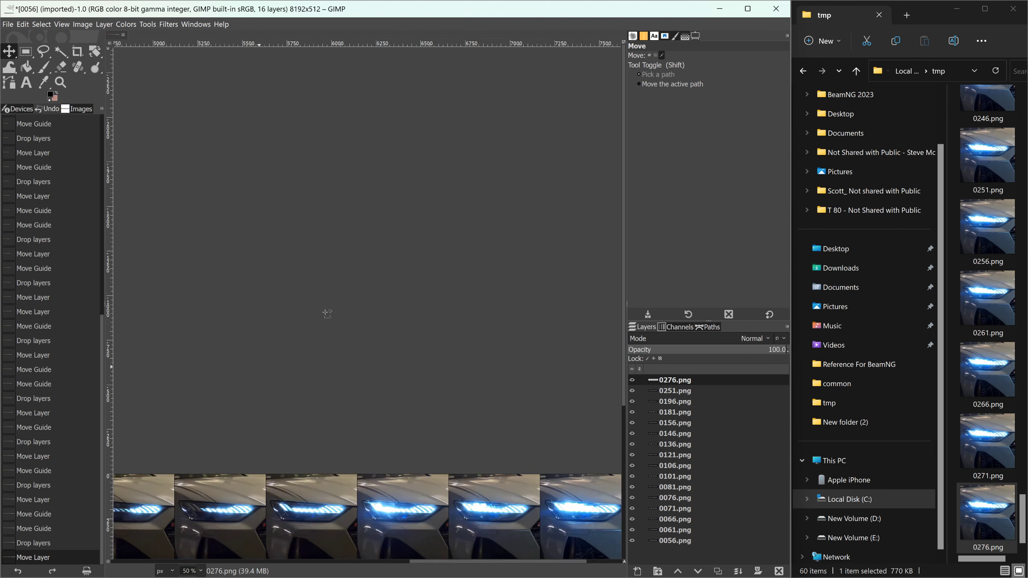
middle_drag(508, 312, 881, 216)
middle_drag(389, 233, 704, 206)
middle_drag(397, 213, 533, 211)
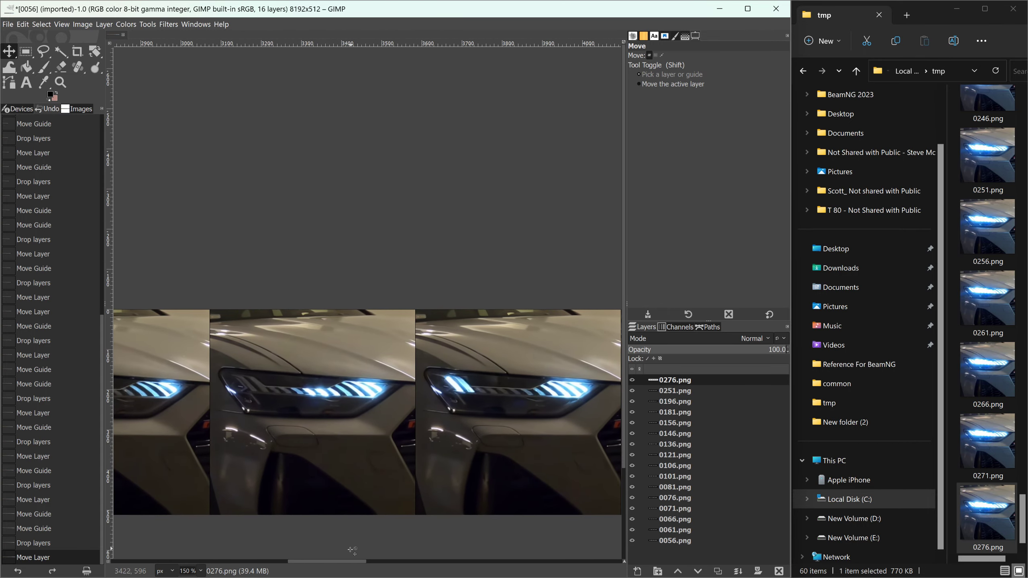
drag(338, 560, 221, 561)
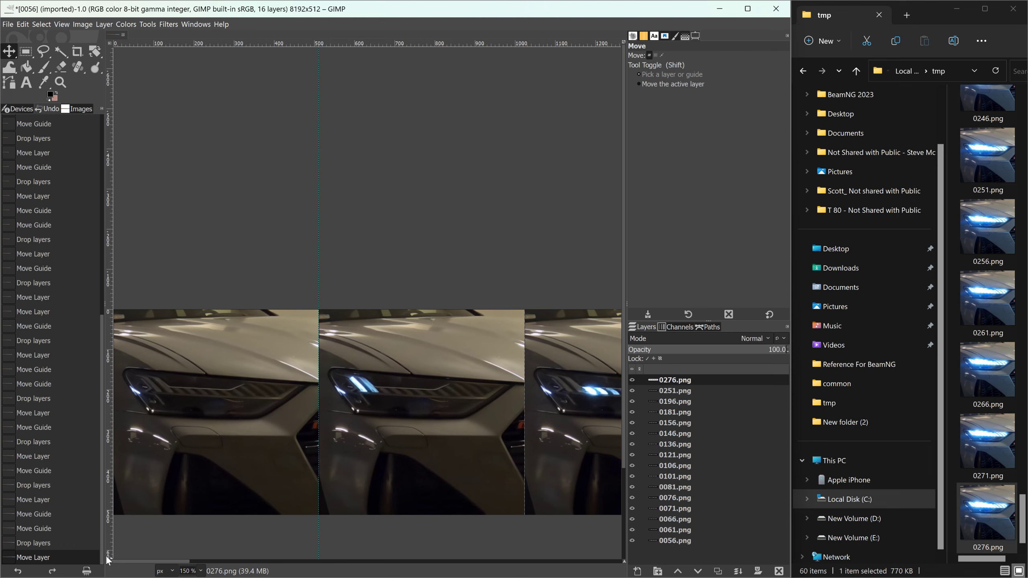
drag(119, 558, 142, 558)
ctrl+scroll(344, 275, down, 5)
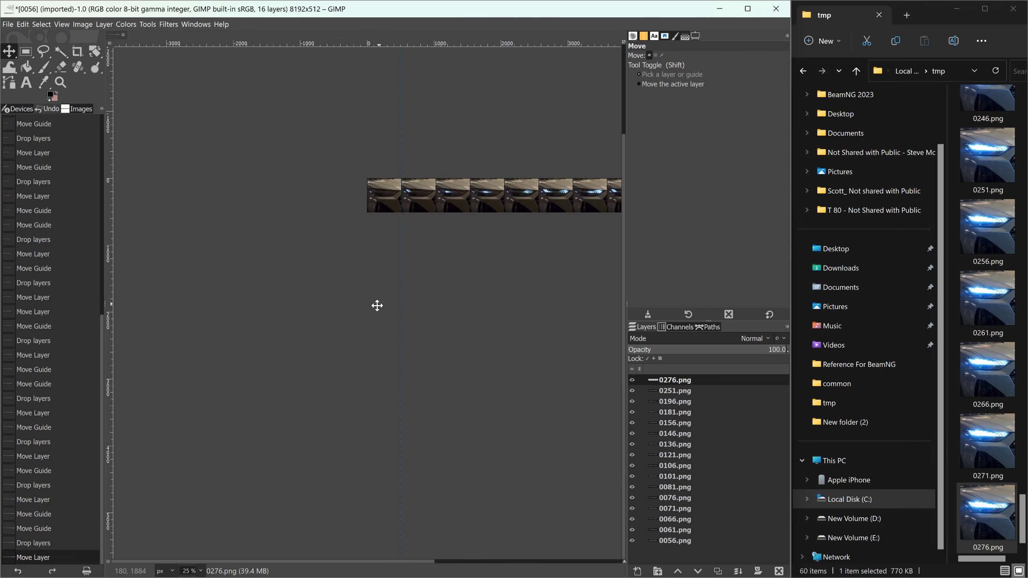
middle_drag(413, 381, 395, 417)
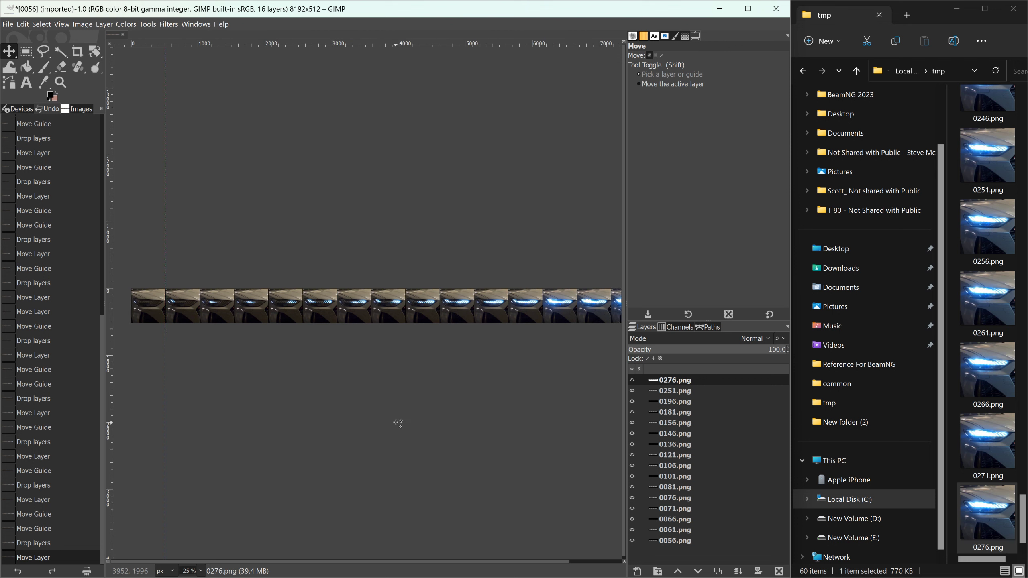
Flatten the image and export it to the Desktop as Light.png, keeping the offered PNG options.
right_click(686, 381)
click(703, 379)
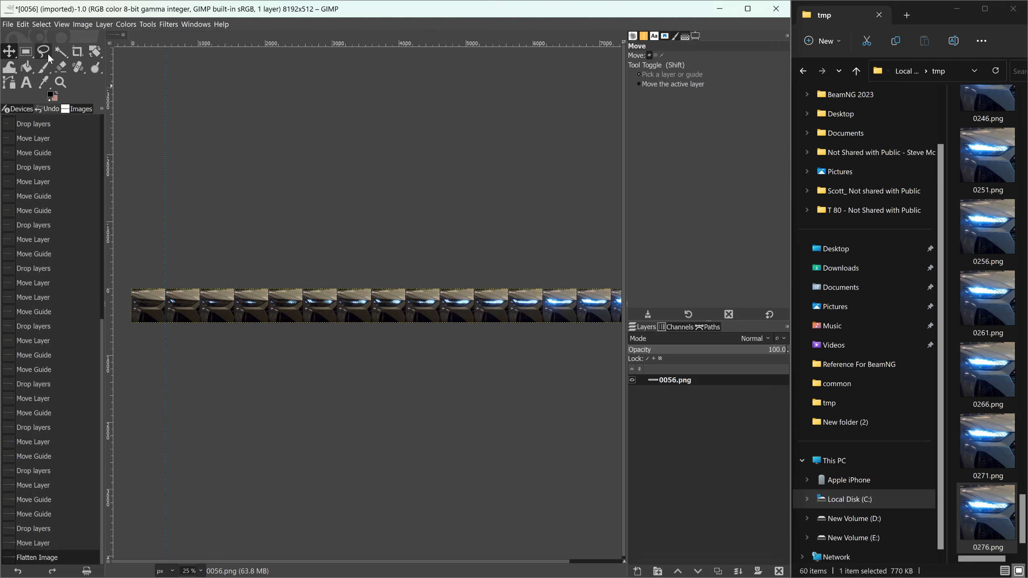
click(8, 25)
click(25, 179)
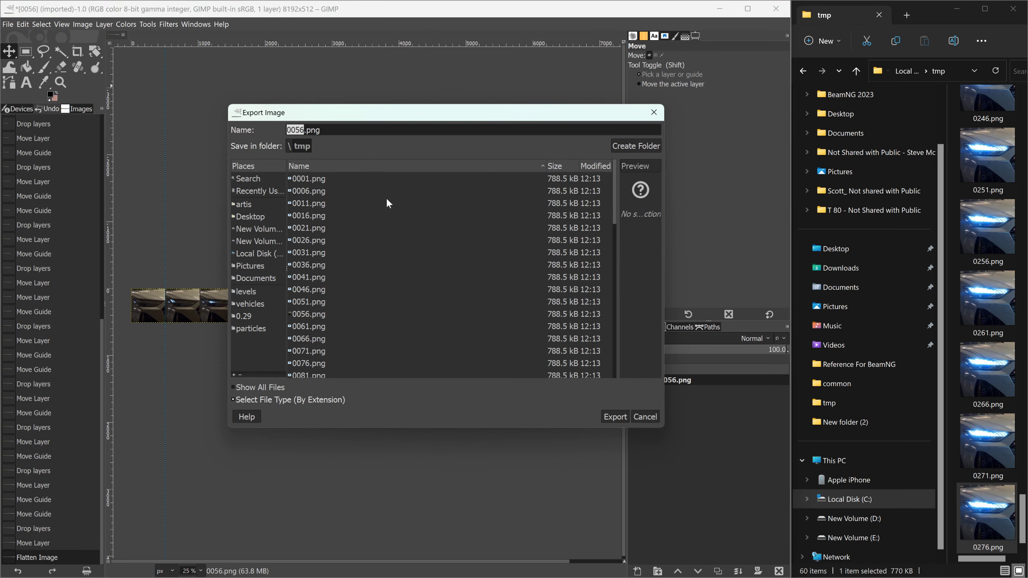
click(239, 217)
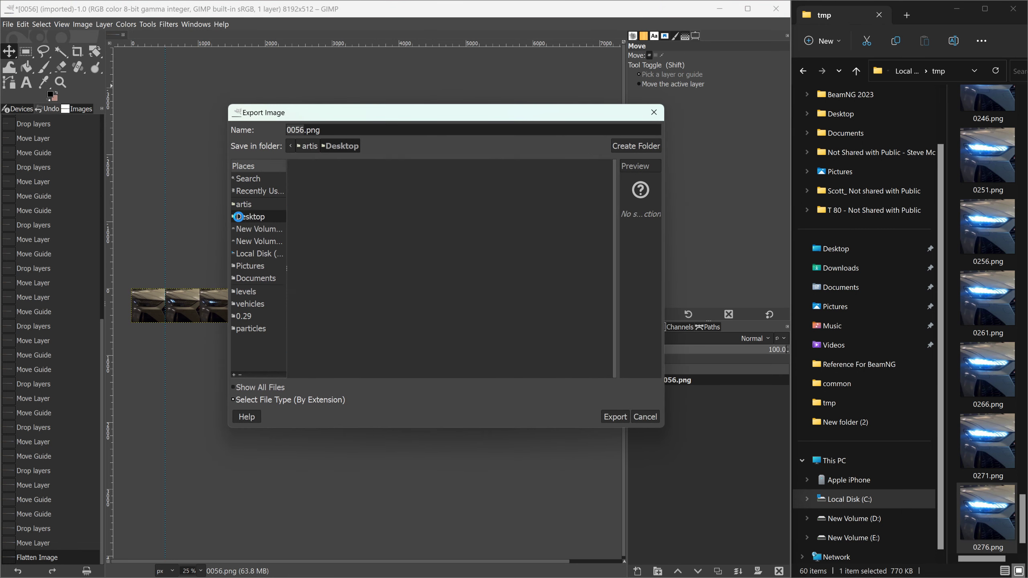
triple_click(341, 131)
text(Light)
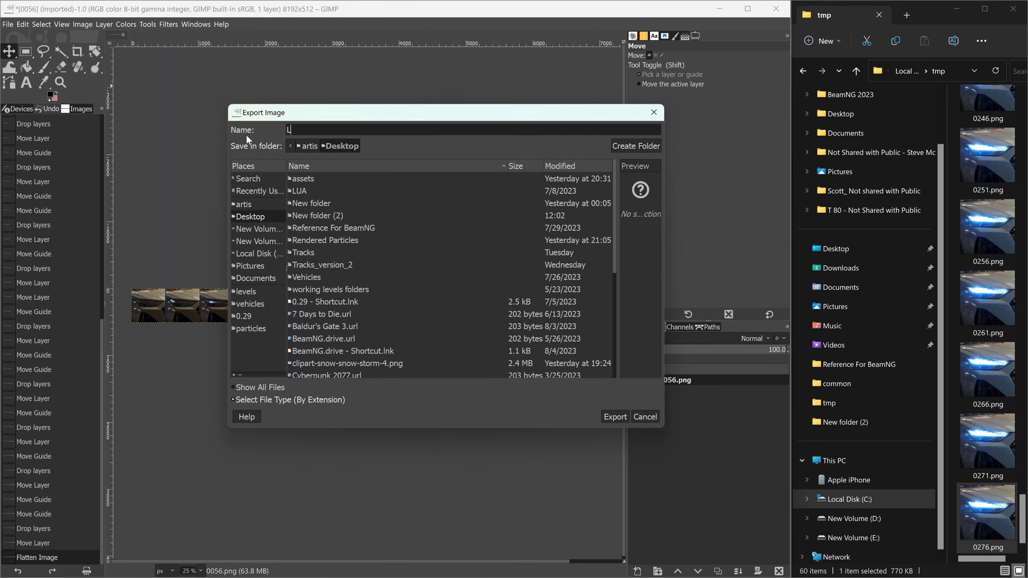
text(.png)
key(Return)
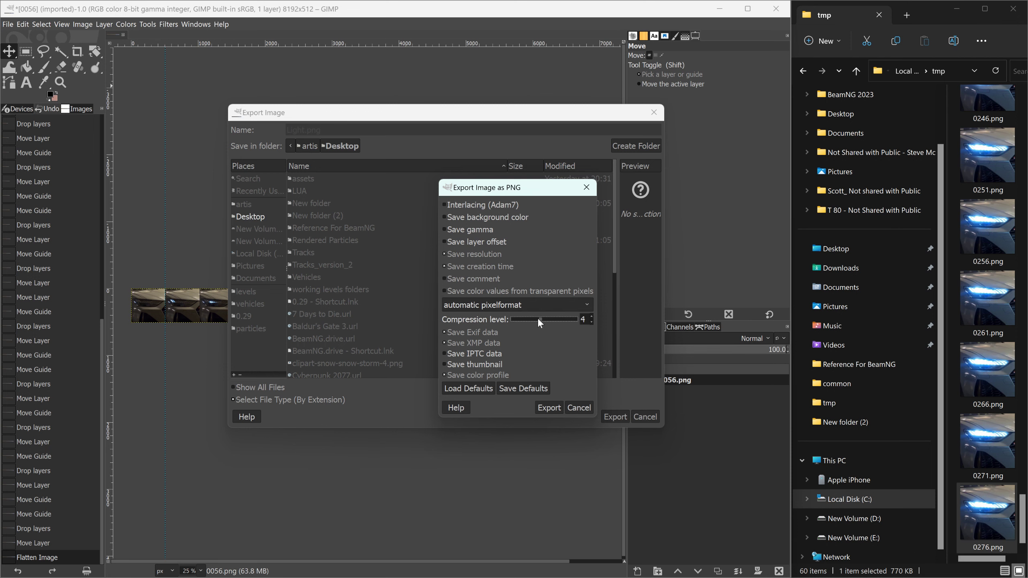
click(547, 408)
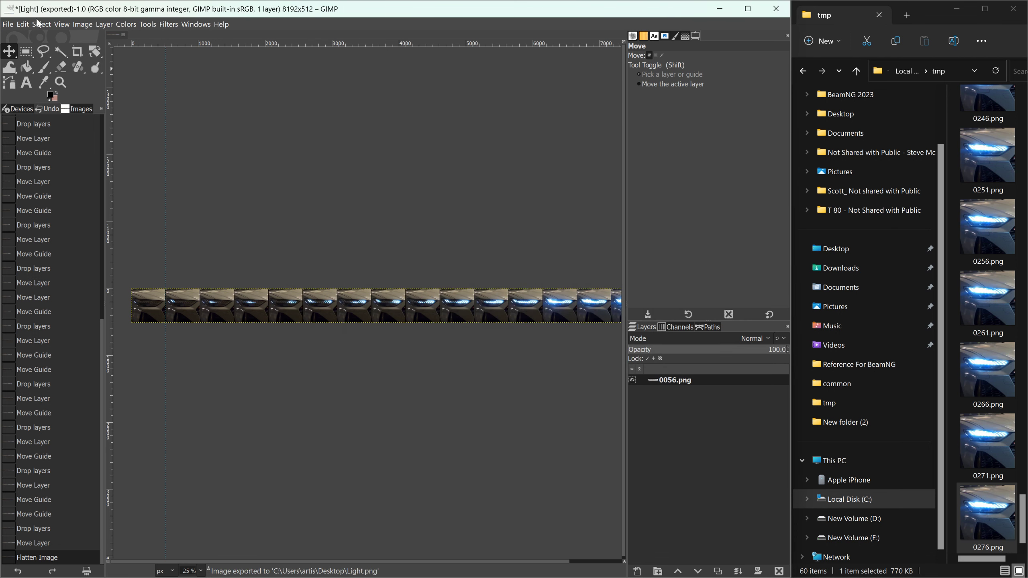
Export the strip to the Desktop as Light.dds with BC1 / DXT1 compression and generated mipmaps.
click(8, 23)
click(62, 177)
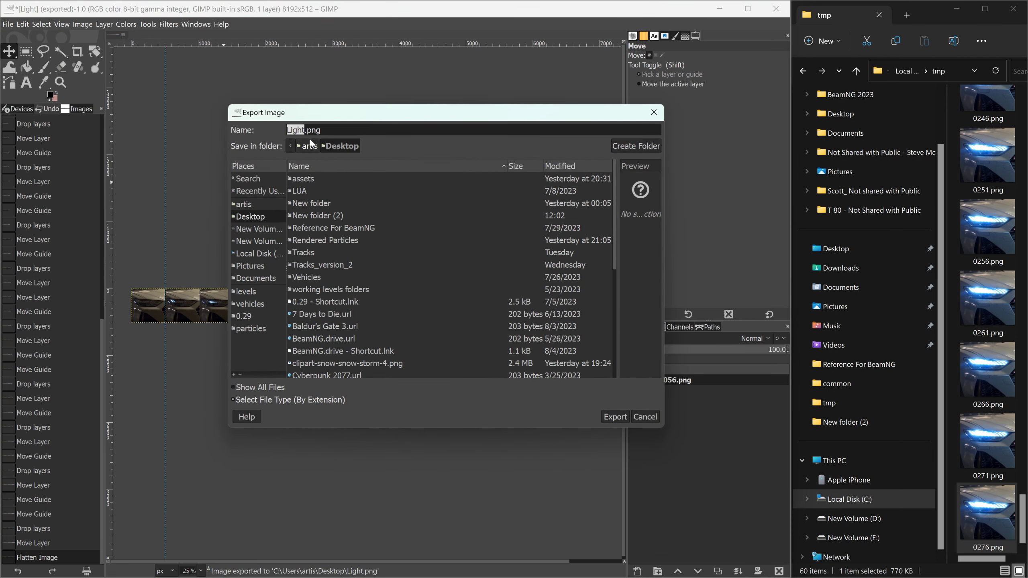
drag(308, 132, 336, 129)
text(dds)
click(615, 417)
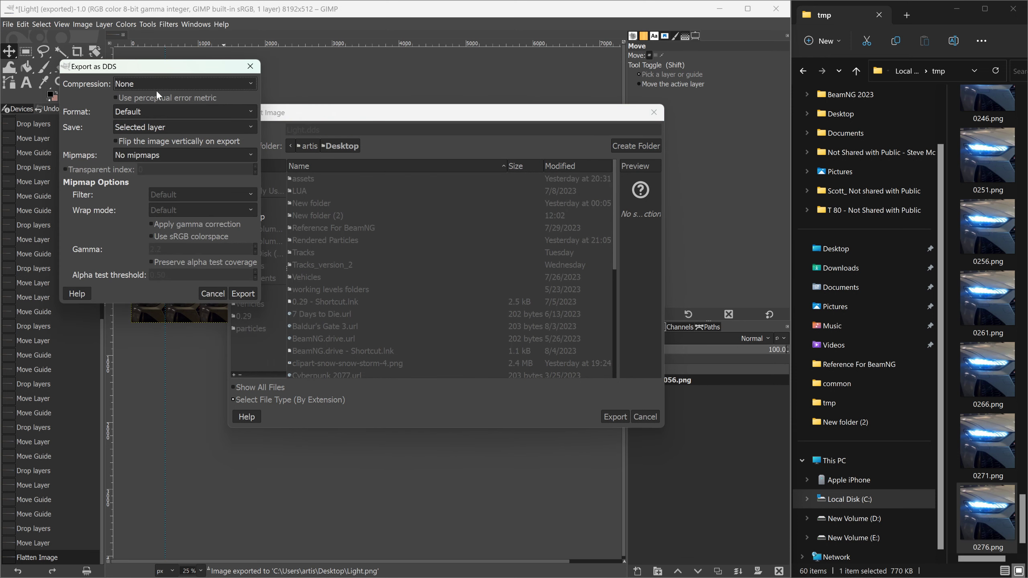
click(153, 86)
click(143, 108)
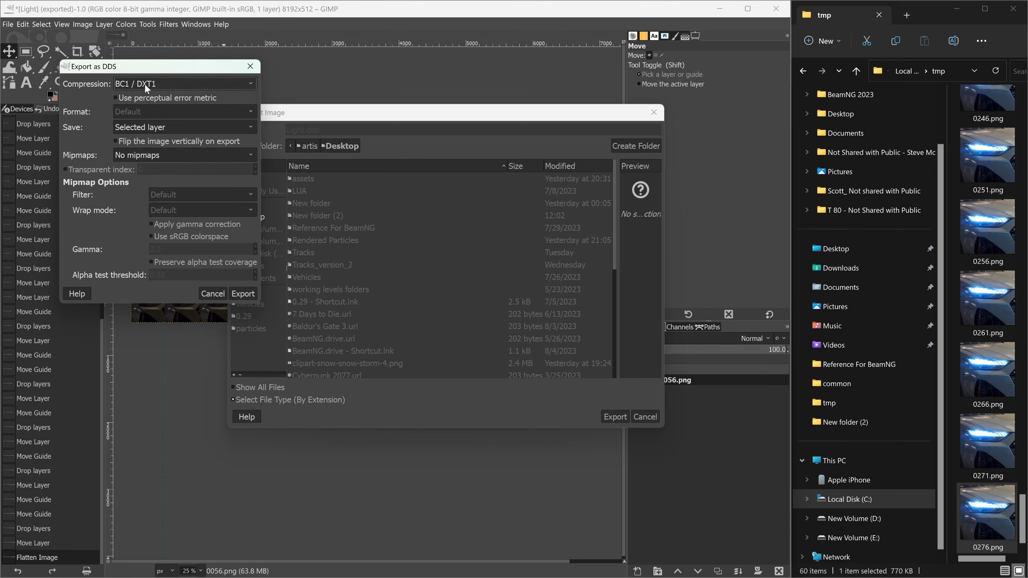
click(170, 156)
click(182, 181)
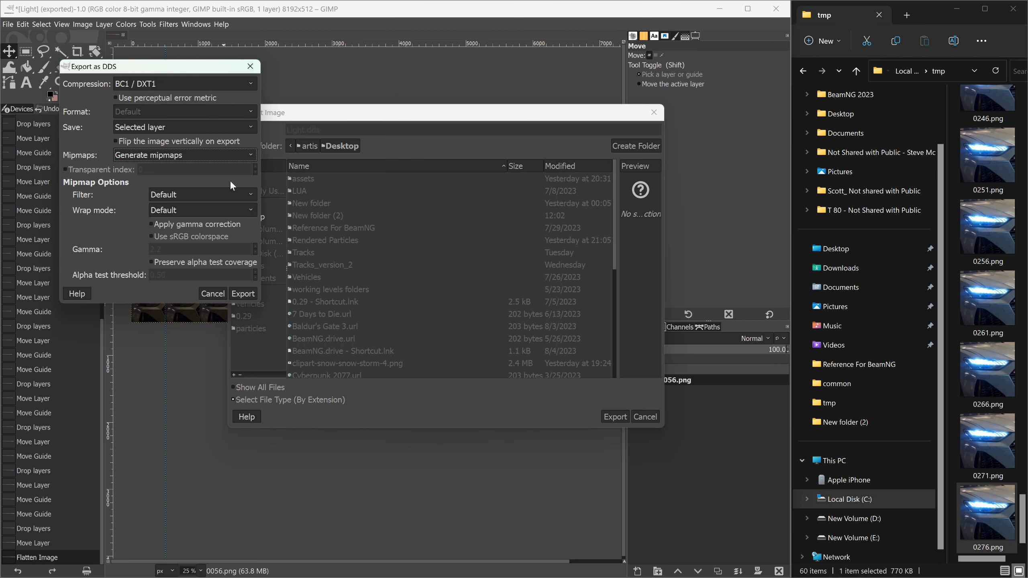
click(243, 292)
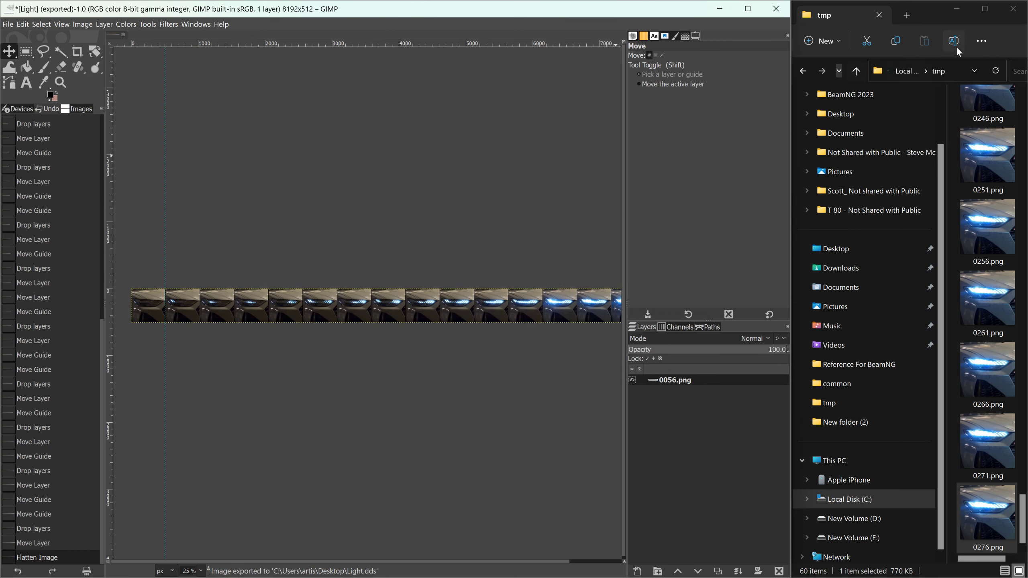
Minimize the tmp folder window and the image editor to reveal the exported files on the desktop.
click(956, 9)
click(719, 9)
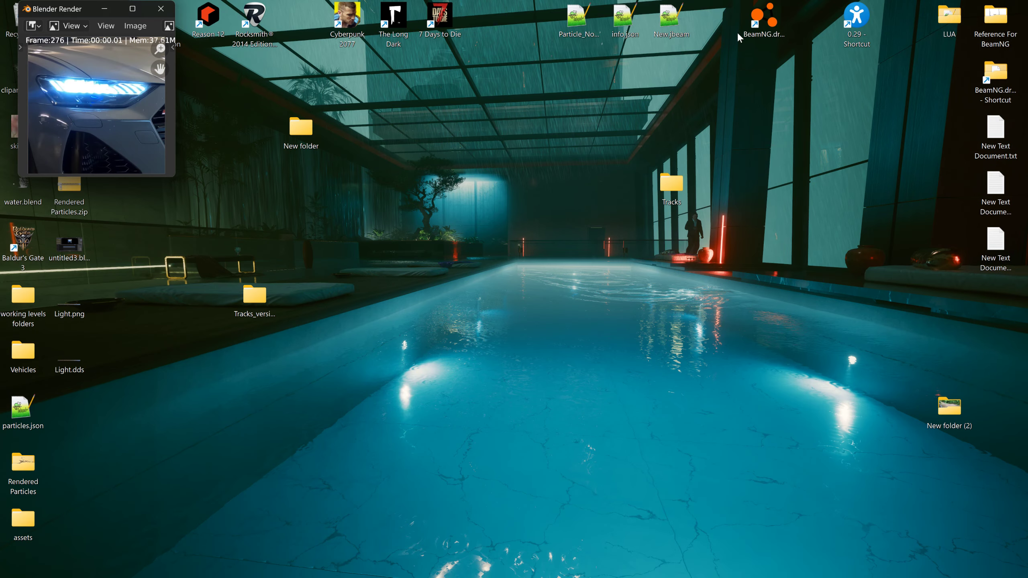
Switch to the new Blender scene, dismiss the splash screen and delete the default cube.
mouse_move(651, 577)
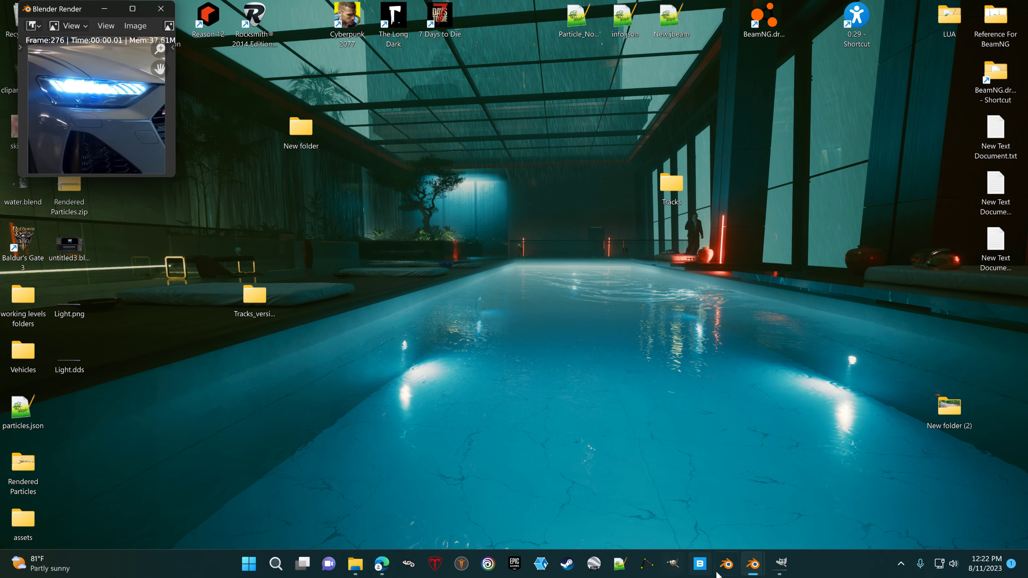
click(724, 567)
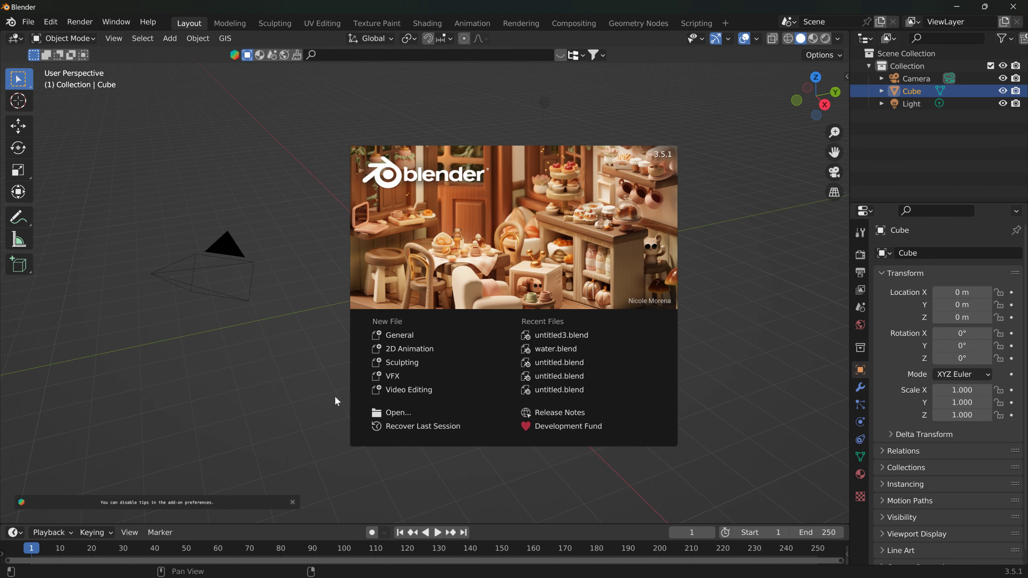
click(299, 392)
middle_drag(298, 309, 399, 289)
key(Delete)
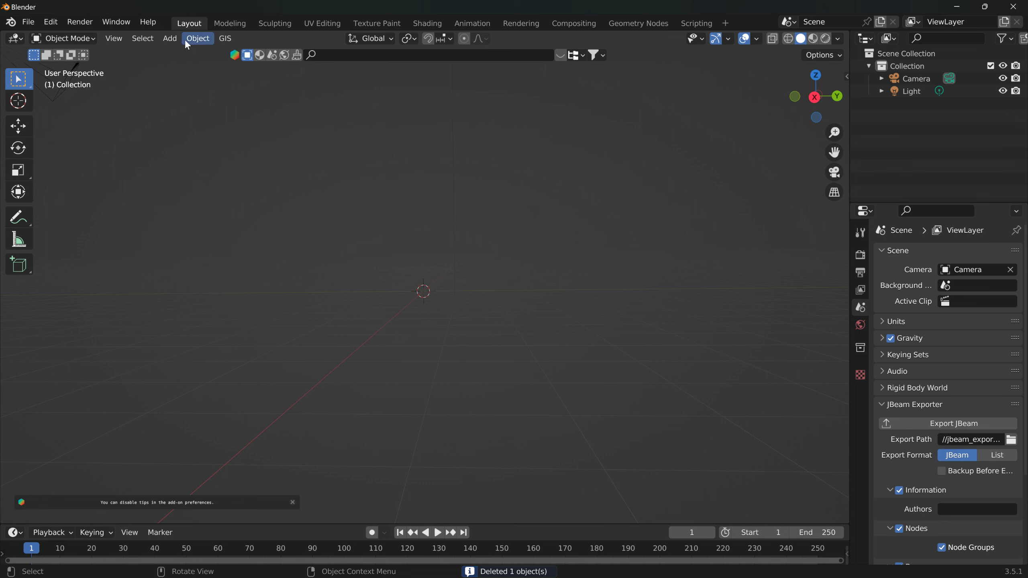
Add a mesh plane and stand it upright by rotating it about the global Y axis.
click(169, 38)
mouse_move(186, 55)
click(312, 60)
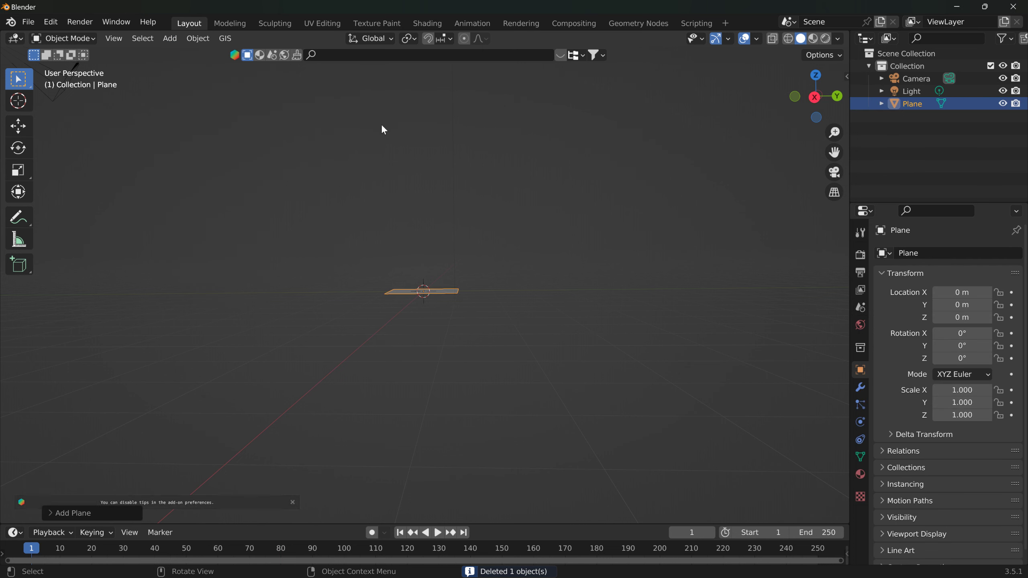
key(r)
key(x)
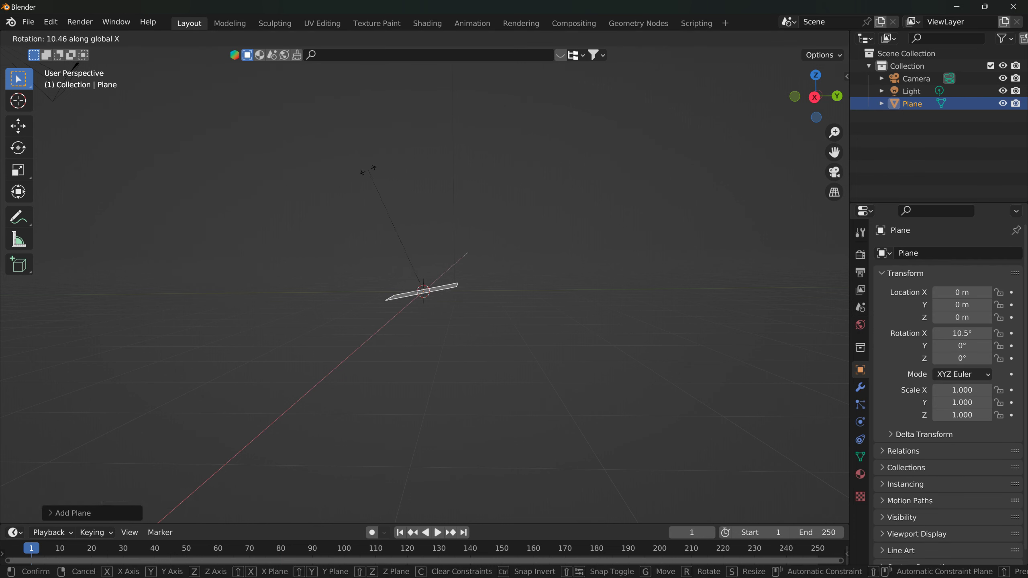
key(y)
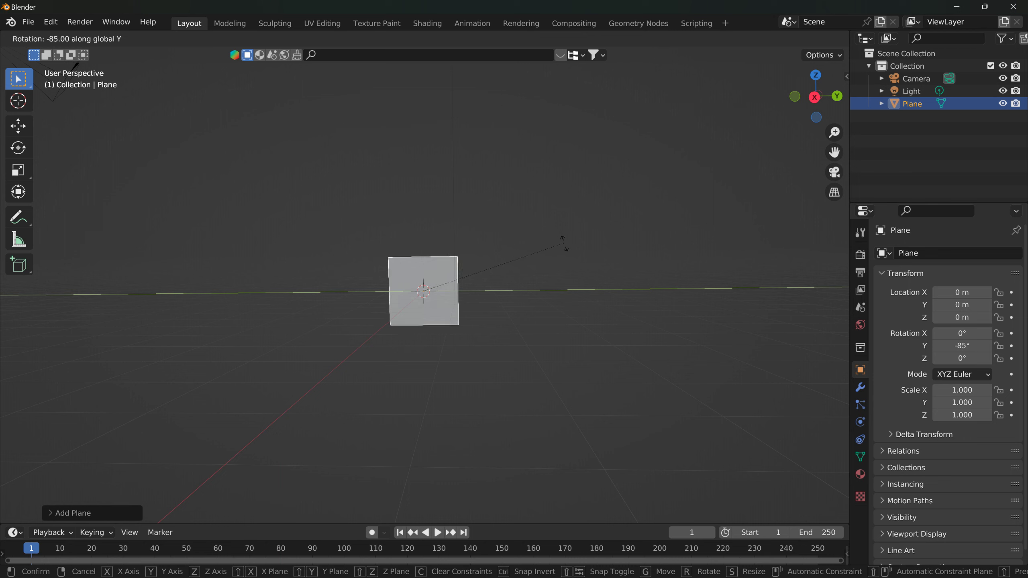
click(578, 261)
Create a new material for the plane and name it light_animate.
click(860, 474)
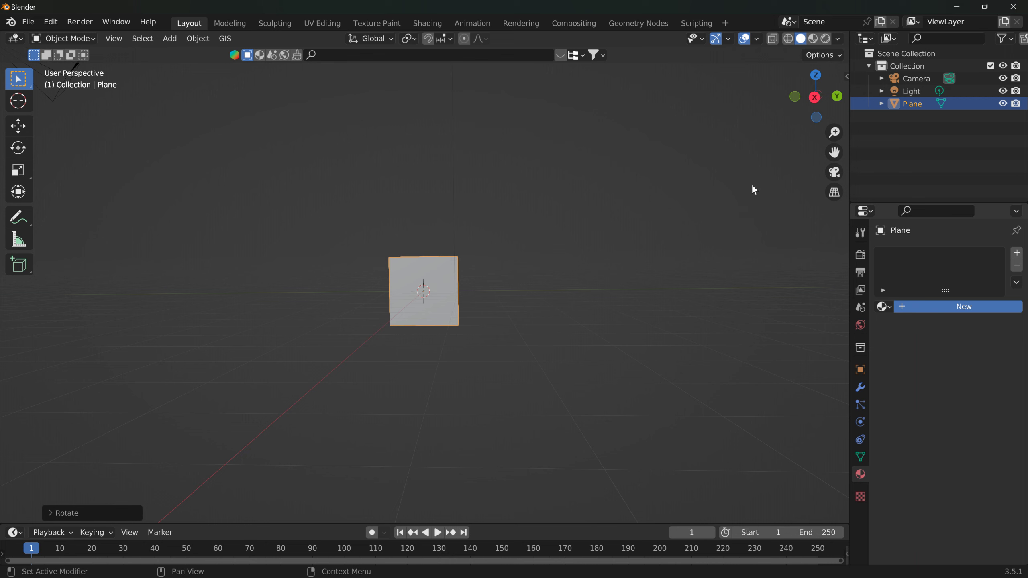
click(895, 309)
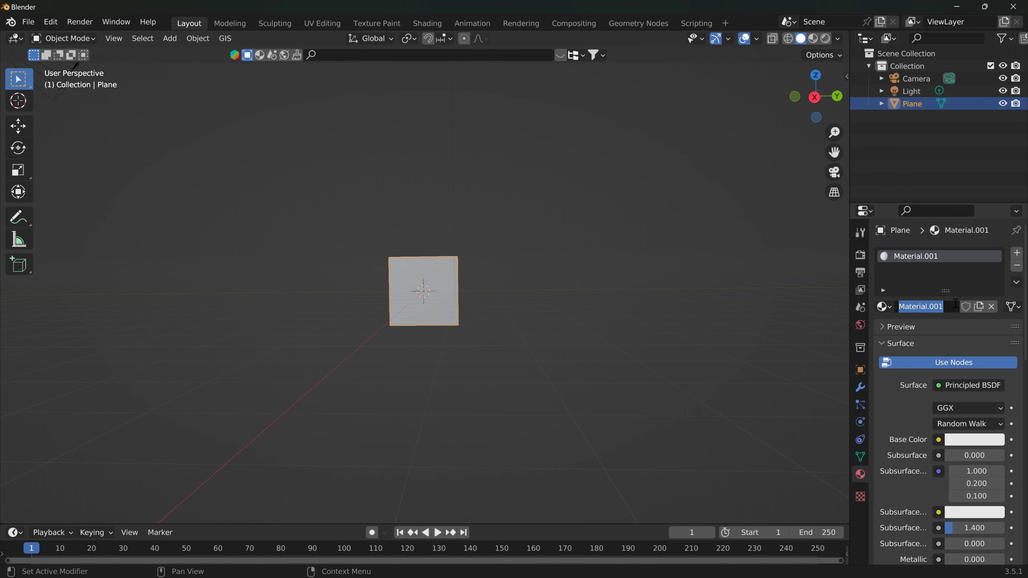
text(Lig)
key(BackSpace)
key(BackSpace)
key(BackSpace)
key(BackSpace)
text(light))
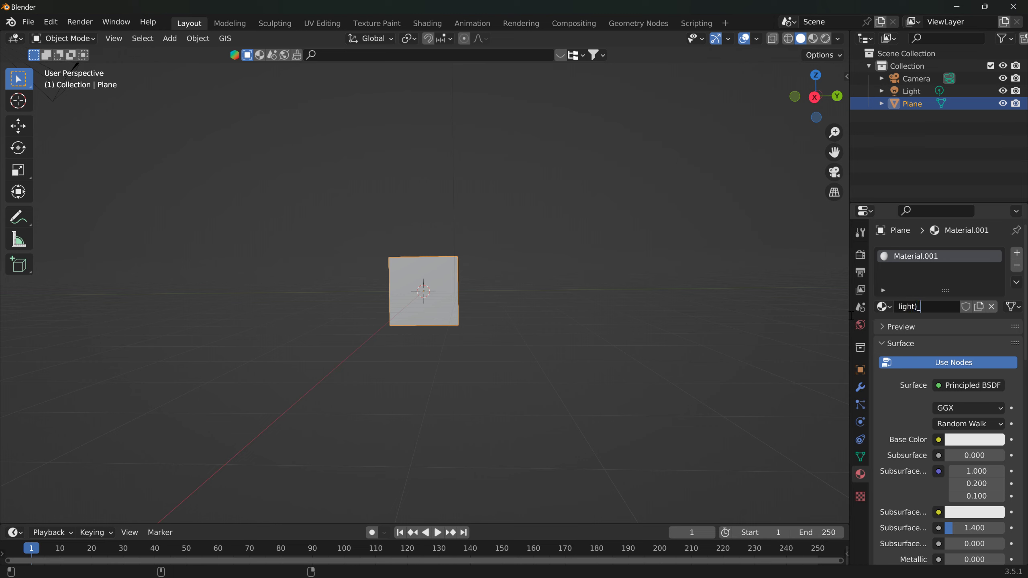
text(_animate)
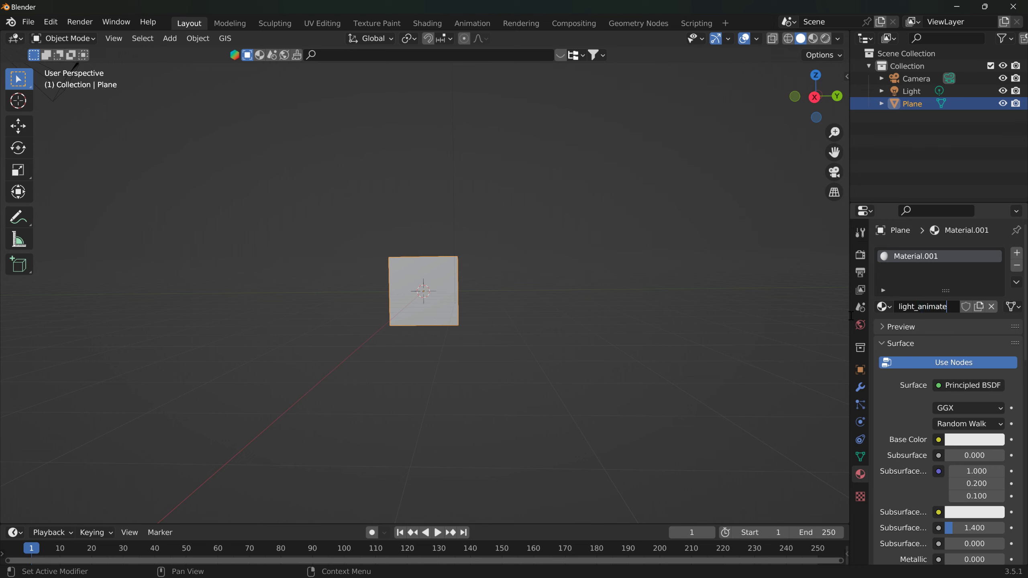
key(Return)
Shorten the plane's material name to light_.
click(937, 440)
key(BackSpace)
key(BackSpace)
key(BackSpace)
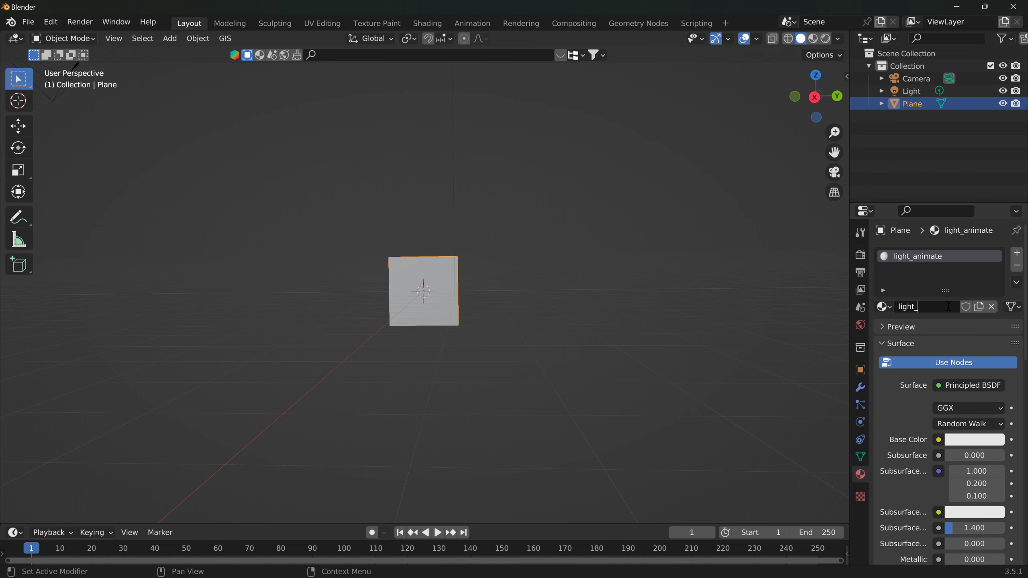
key(Return)
Assign an Image Texture to the material's Base Color and load 0016.png from C:\tmp.
click(938, 439)
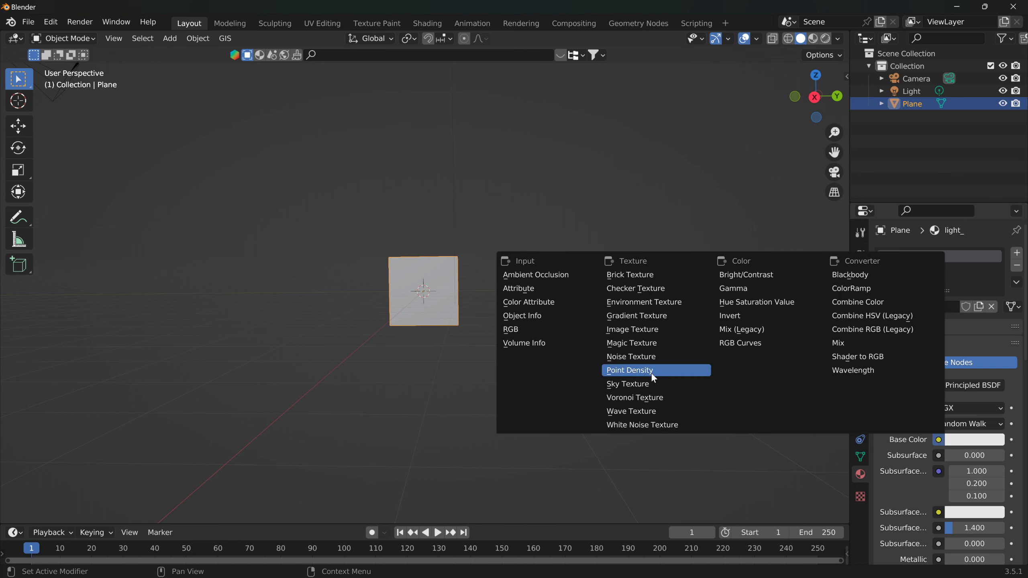
click(639, 329)
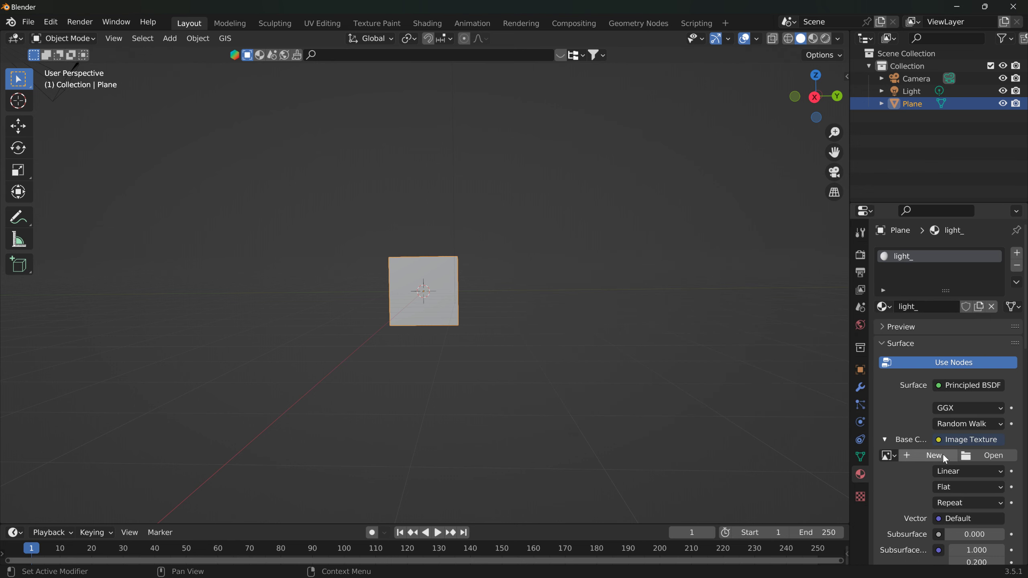
click(984, 457)
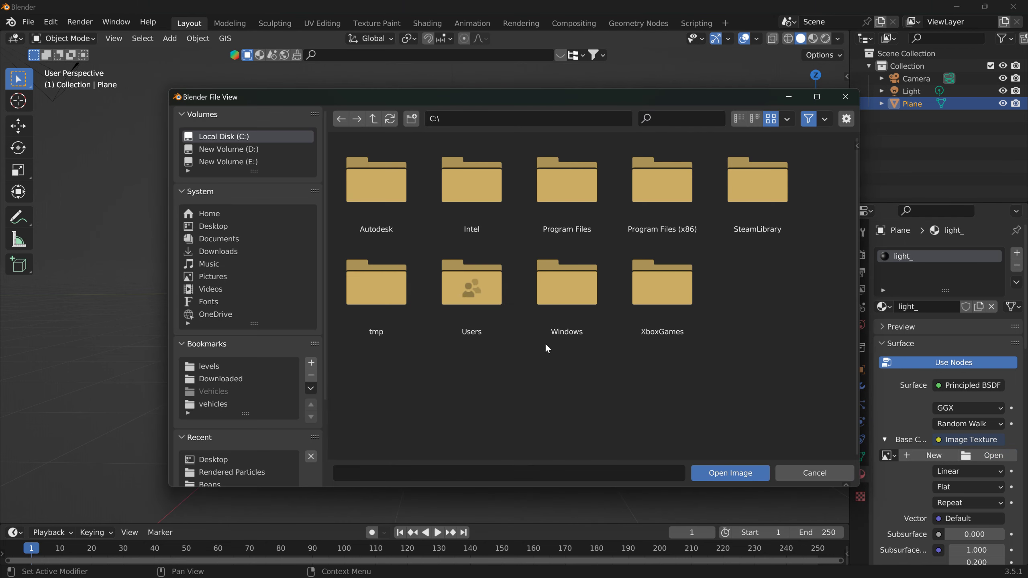
scroll(227, 437, down, 5)
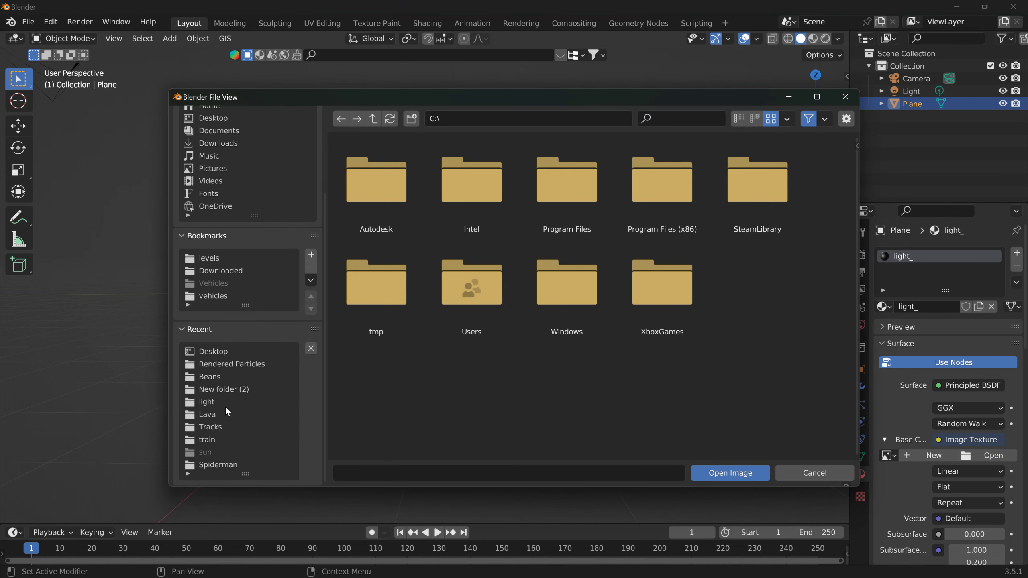
scroll(227, 391, up, 5)
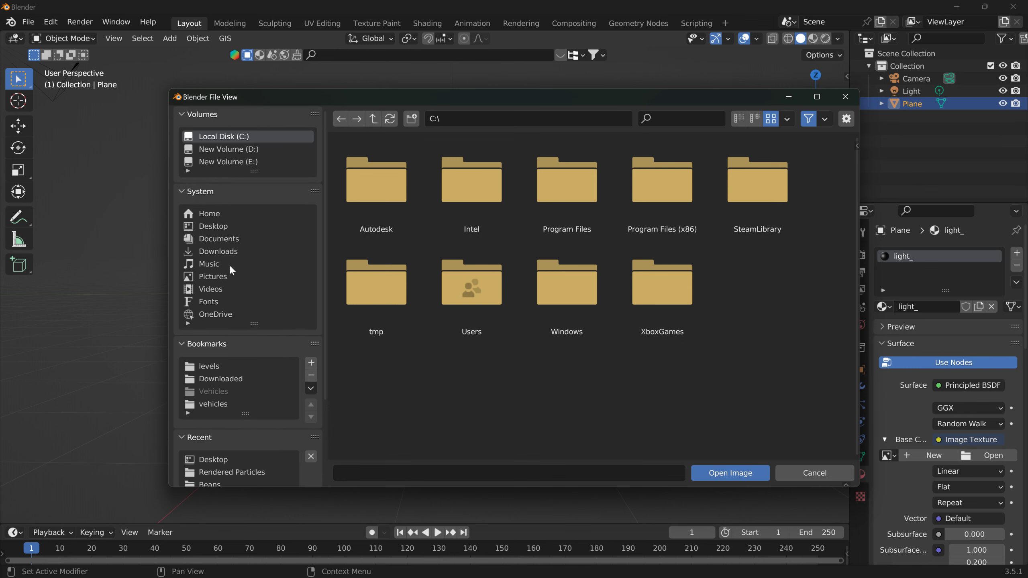
double_click(370, 276)
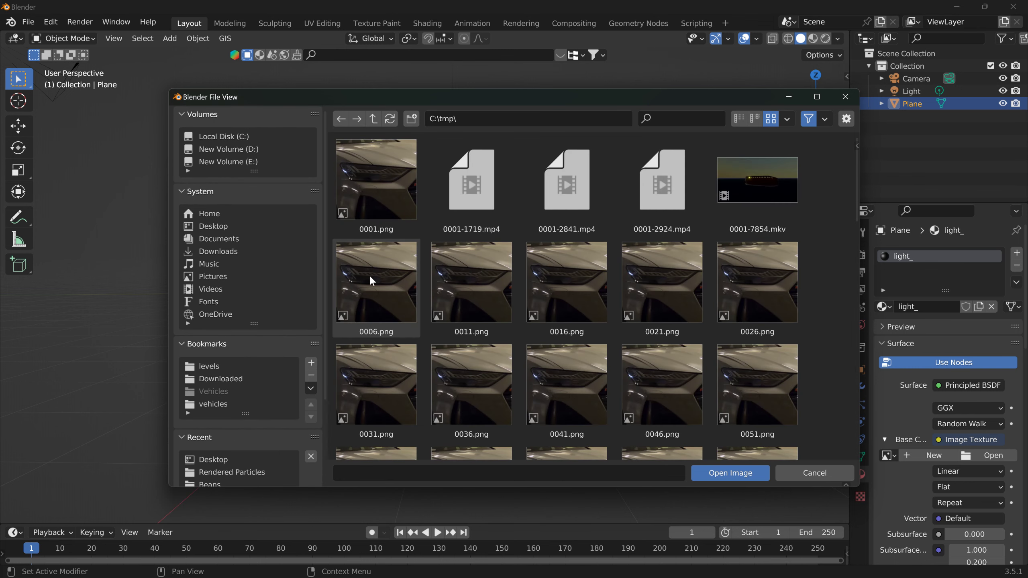
click(565, 287)
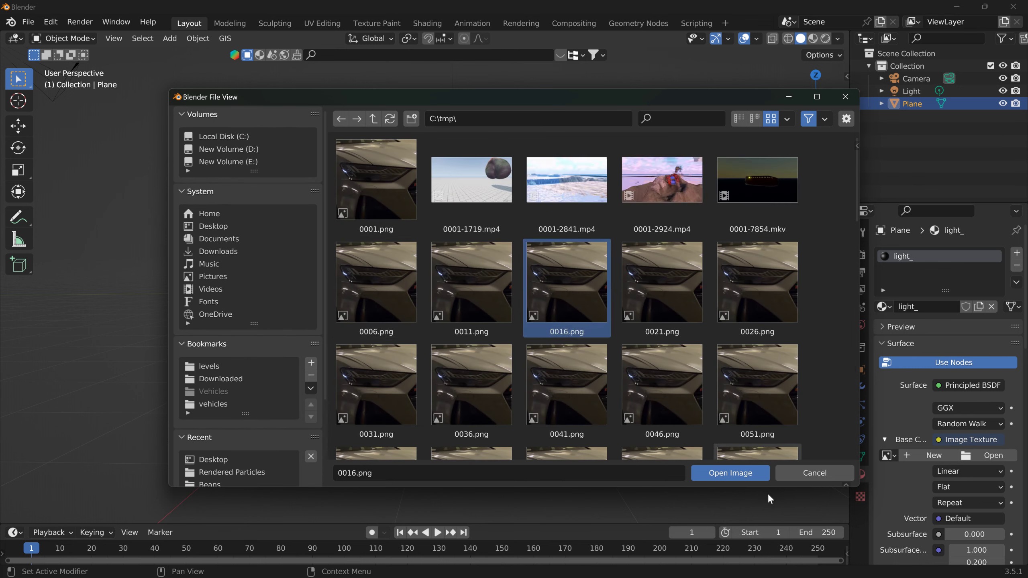
click(752, 473)
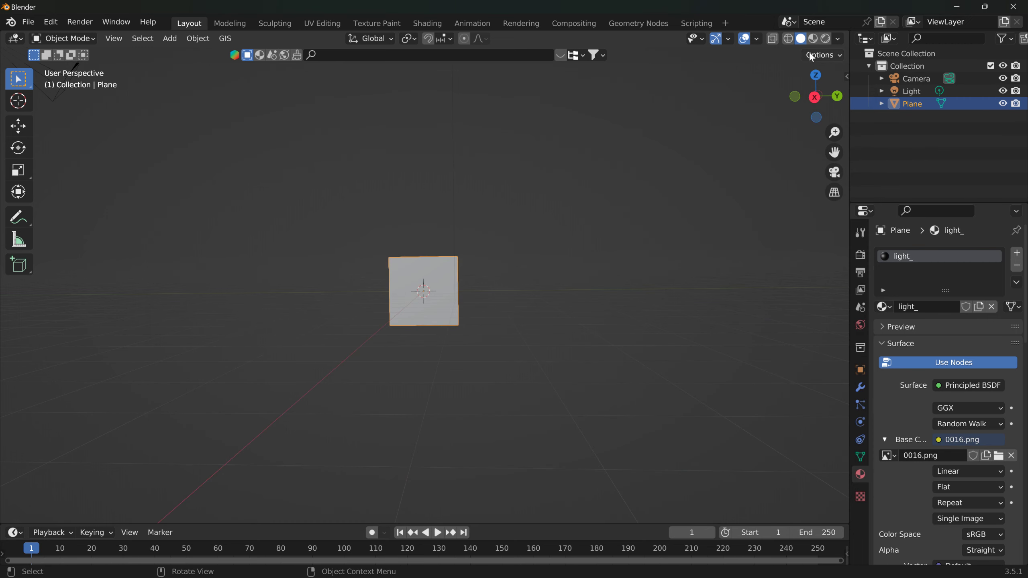
Show the viewport in material preview and rotate the plane about the global X axis to turn the headlight image horizontal.
click(812, 39)
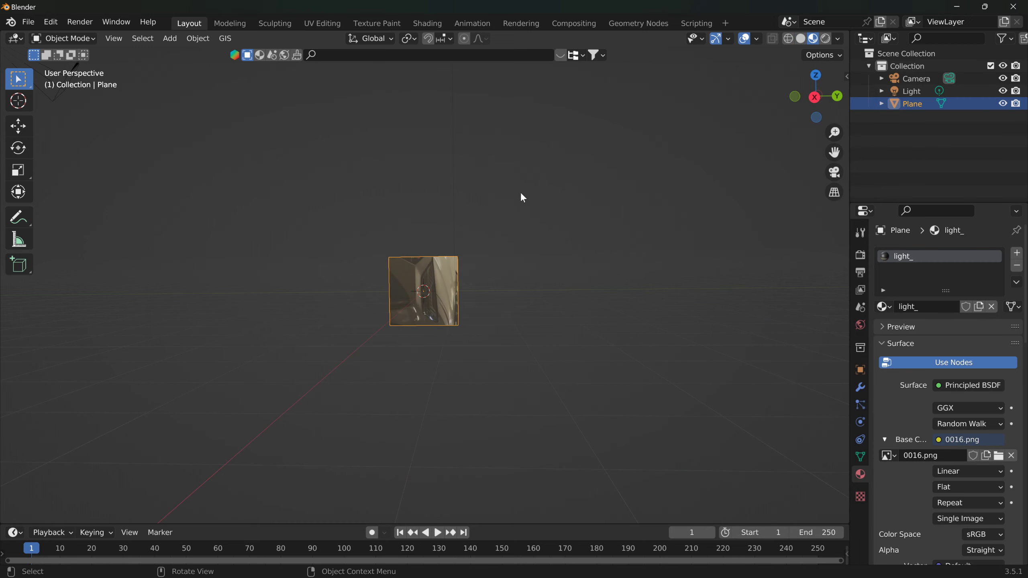
key(r)
key(z)
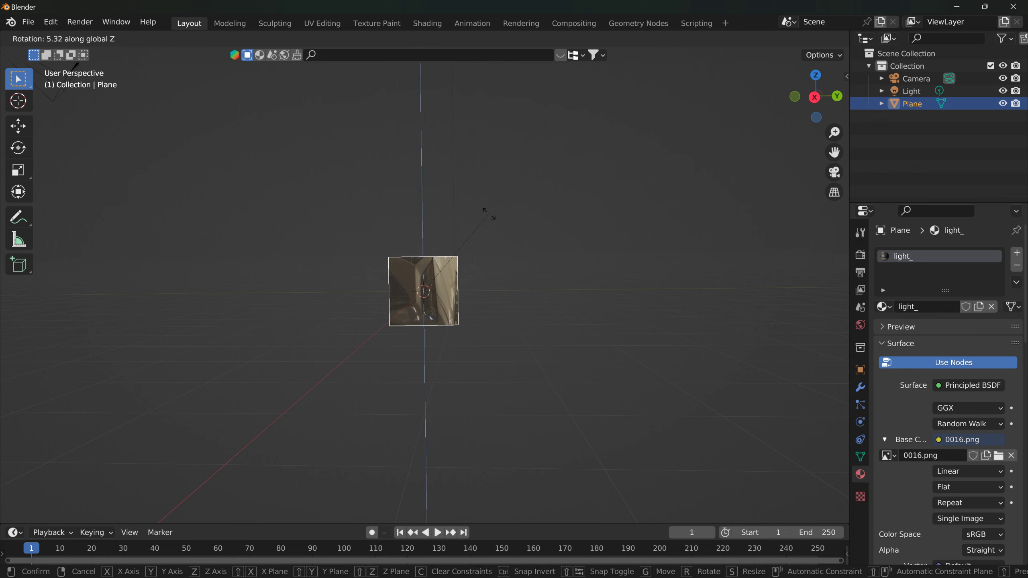
key(x)
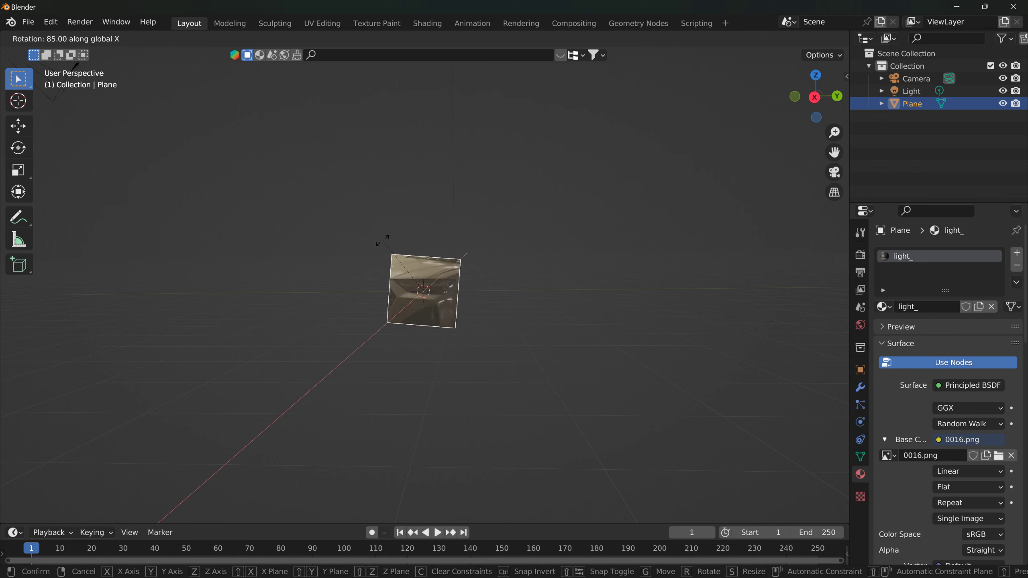
click(369, 250)
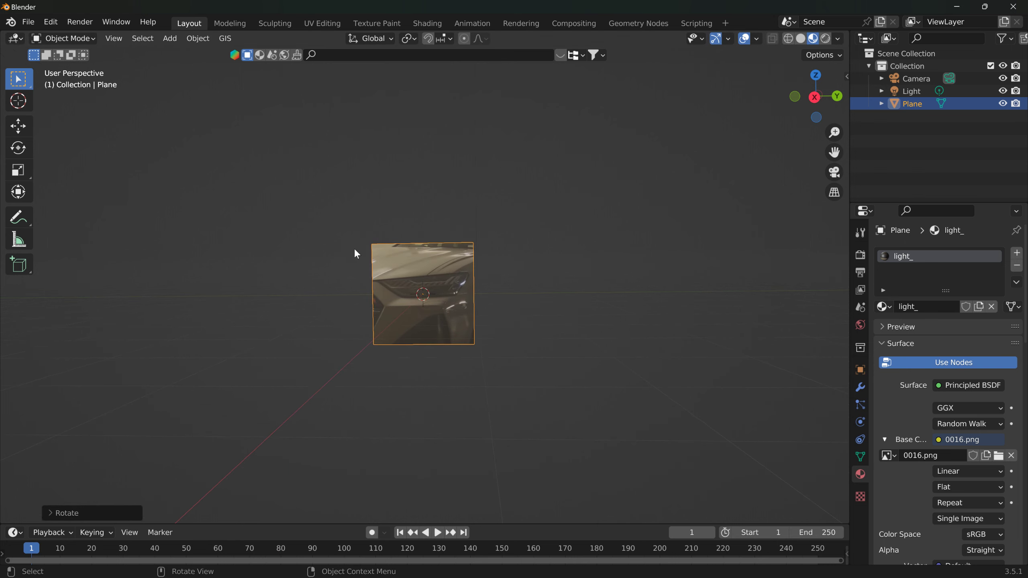
Turn the plane over about the global Y axis, and start a further rotation about the global Z axis.
key(r)
key(y)
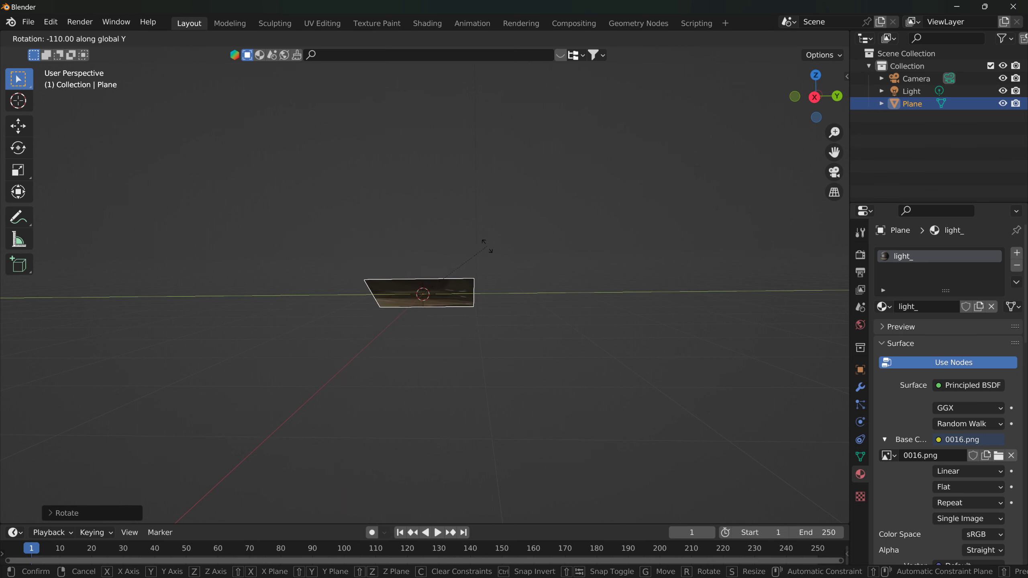
click(488, 337)
key(r)
key(z)
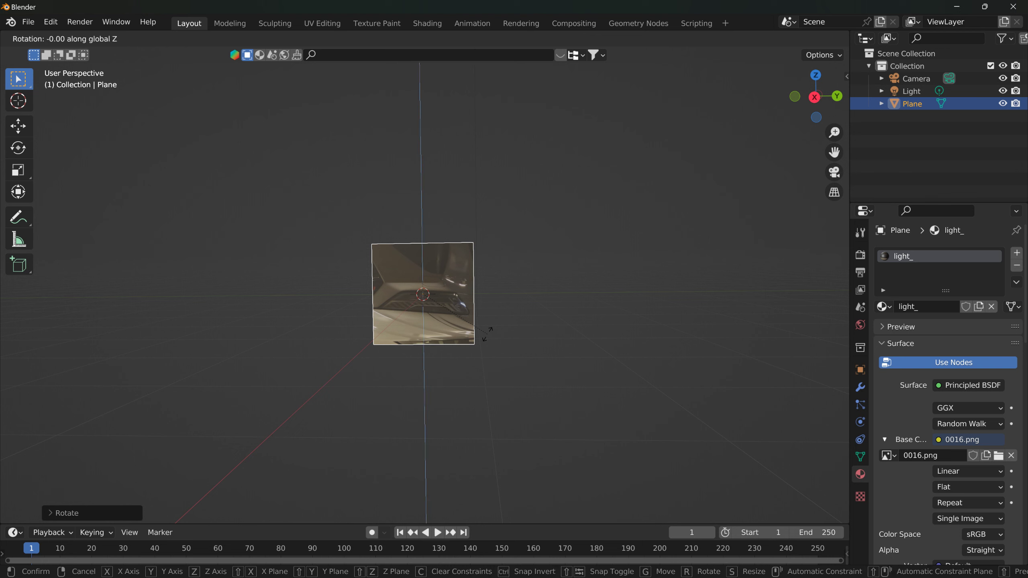
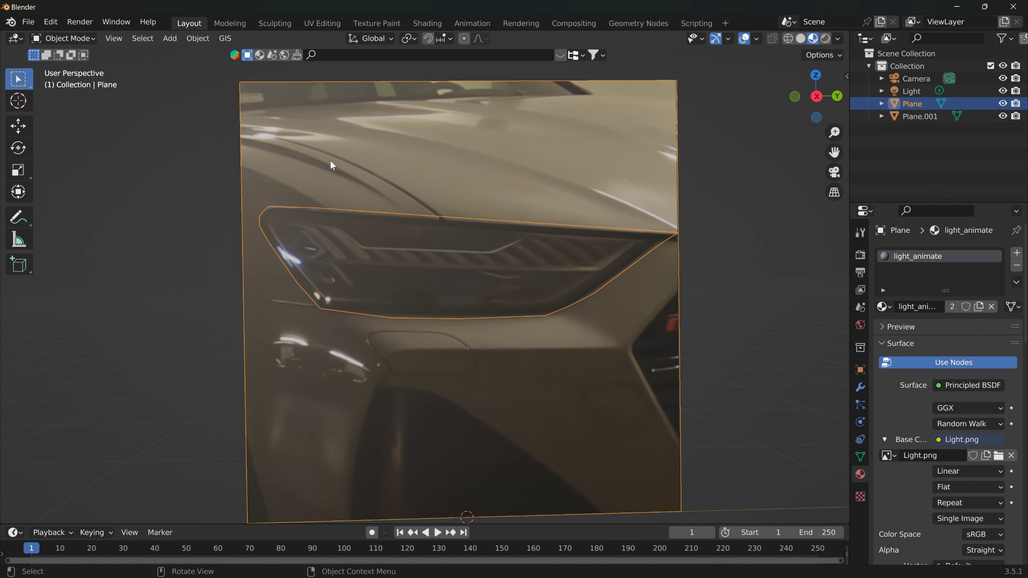
Delete the full-image plane behind the headlight cutout and select the remaining headlight-shaped mesh.
click(688, 186)
click(589, 173)
key(Delete)
click(519, 241)
middle_drag(531, 182, 472, 190)
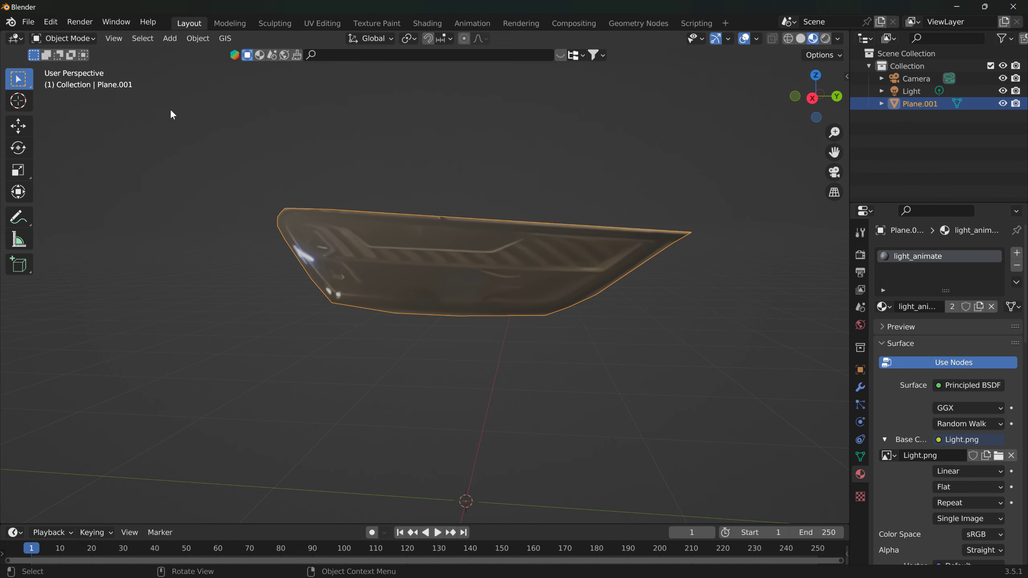
mouse_move(424, 159)
middle_down()
mouse_move(426, 175)
mouse_move(434, 162)
mouse_move(423, 163)
middle_up()
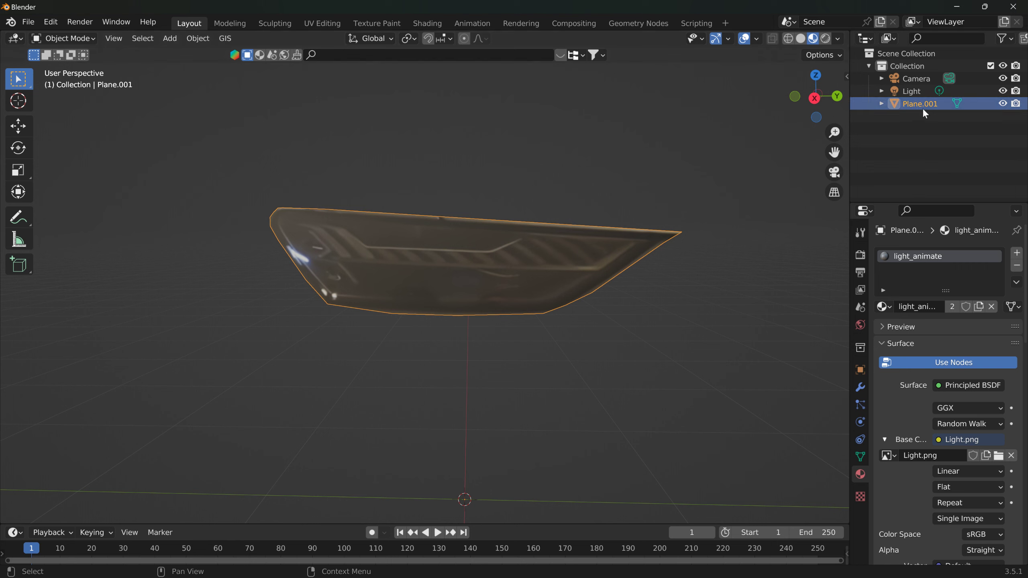
Delete the default light and camera from the scene collection.
click(915, 93)
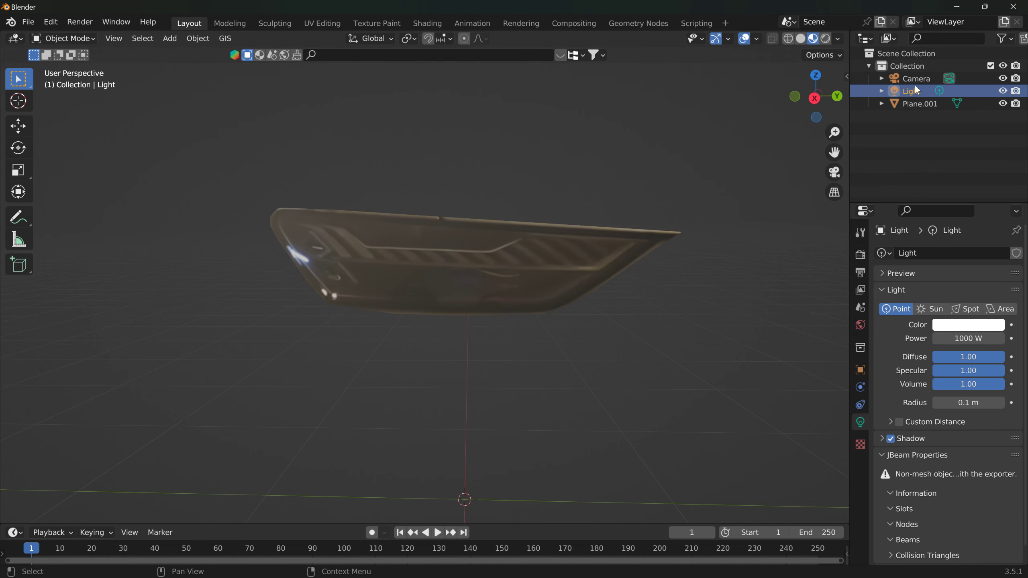
key(Delete)
click(913, 79)
key(Delete)
Rename the headlight mesh object as Light_Animated.
click(909, 80)
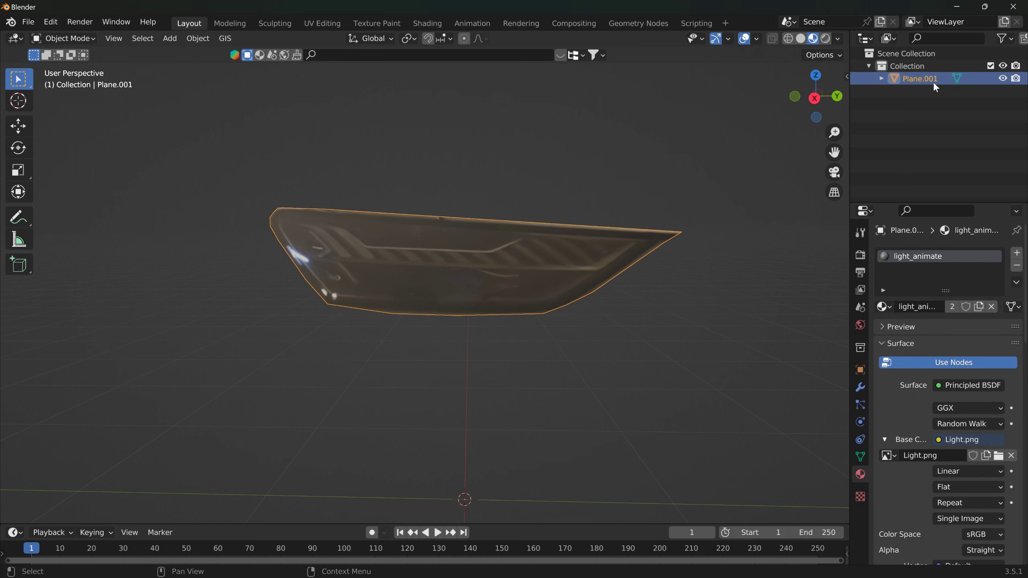
double_click(916, 79)
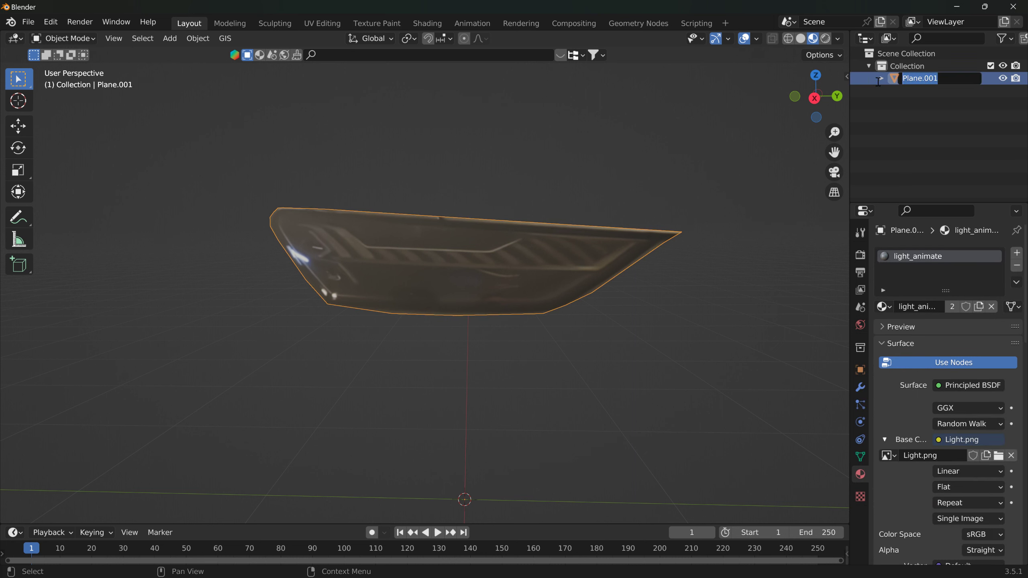
text(NLight_Animated)
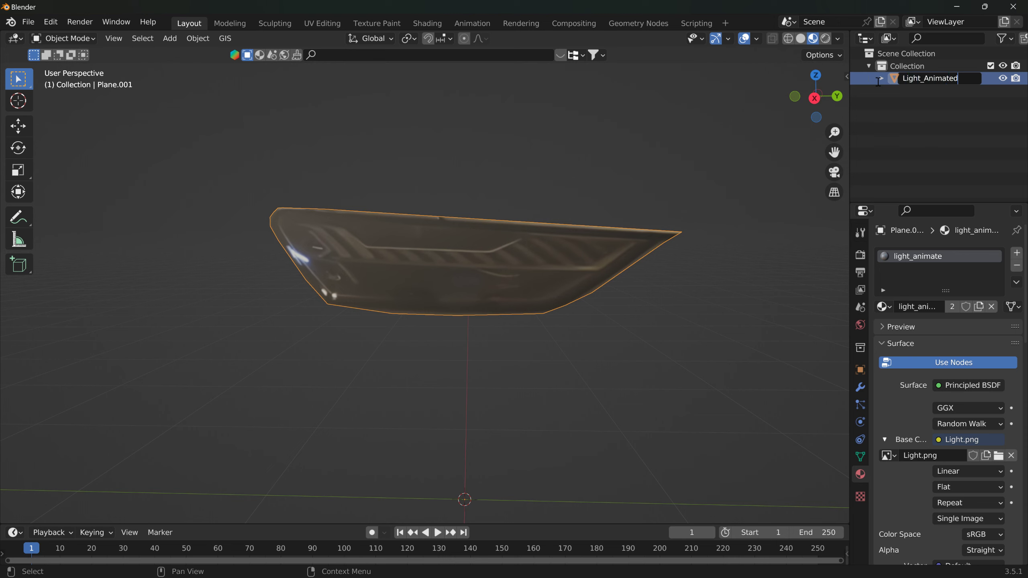
key(Return)
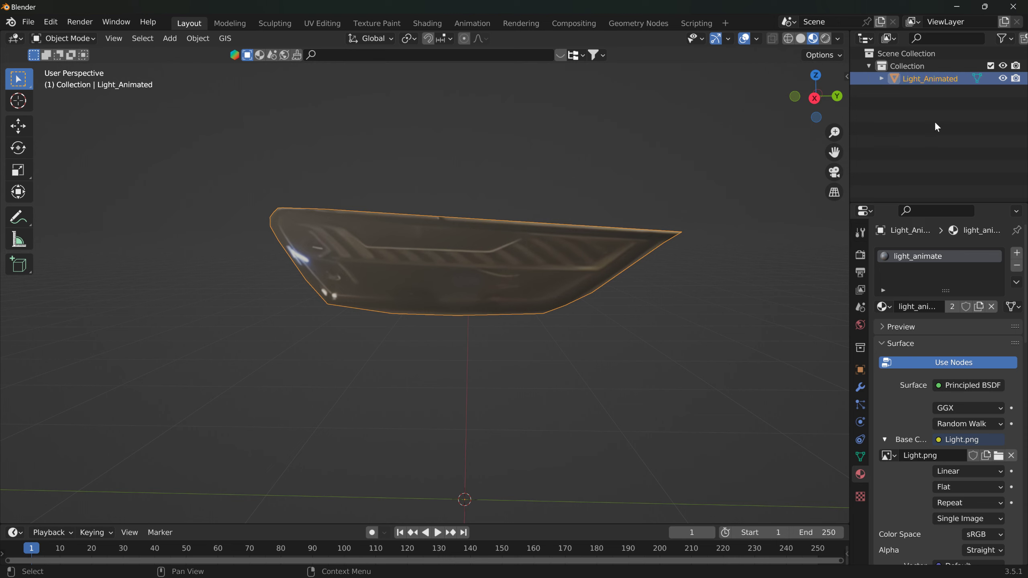
Expand Light_Animated in the scene collection down to its mesh data and select the light_animate material.
click(882, 79)
click(895, 93)
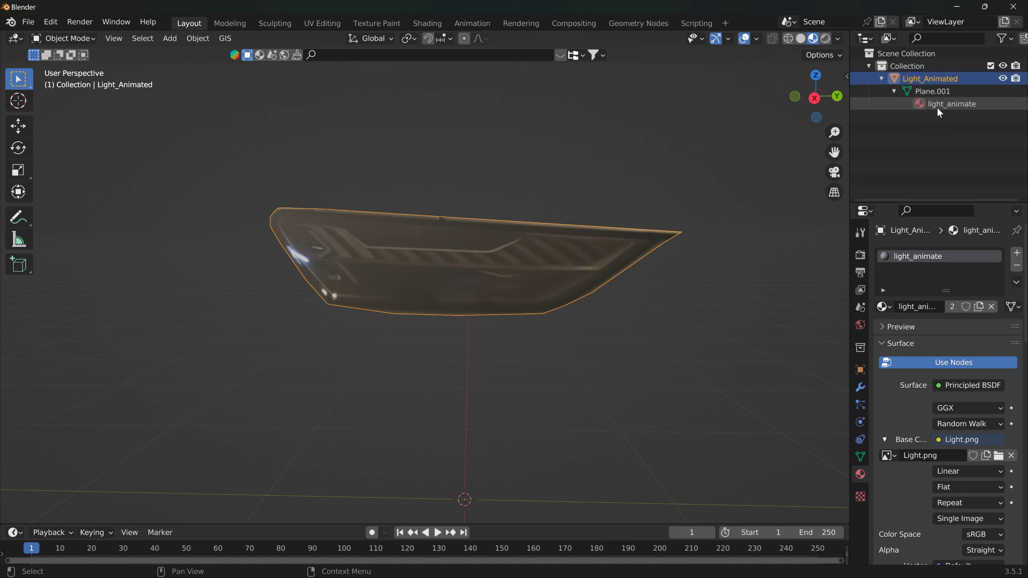
click(936, 105)
Start a Collada (.dae) export and browse to the Highway folder inside the BeamNG.drive 0.29 levels folder.
click(28, 22)
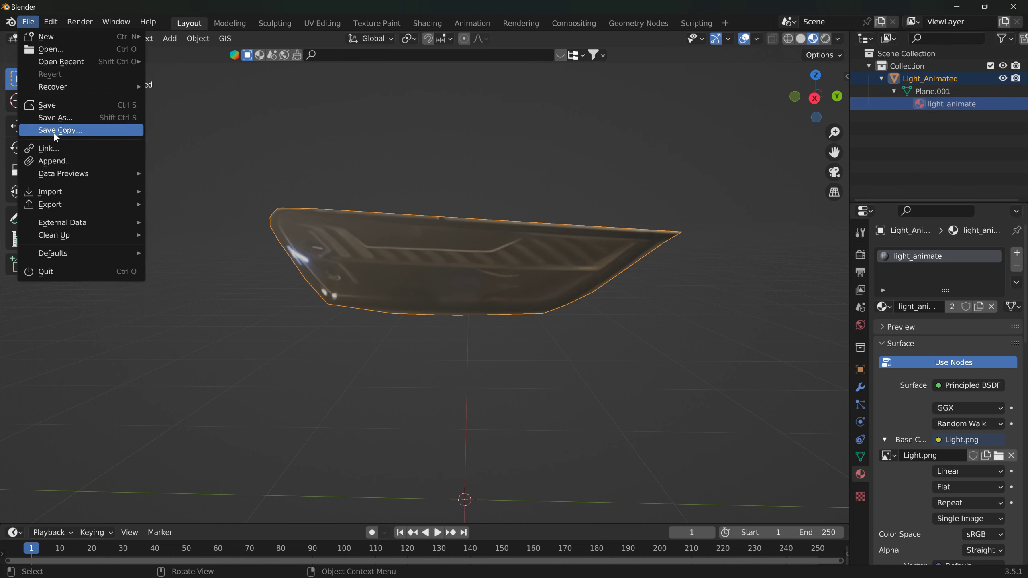
mouse_move(68, 201)
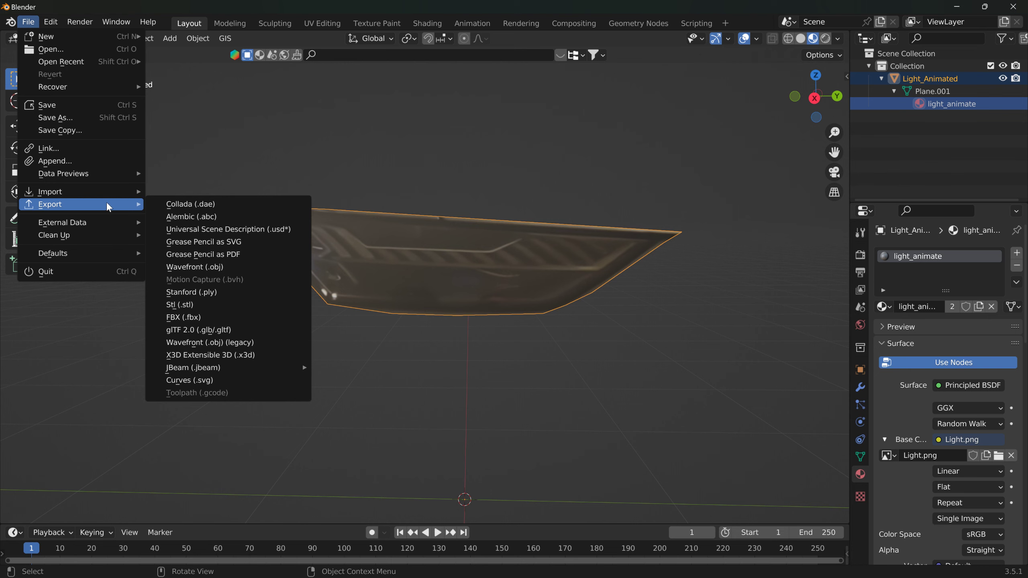
click(169, 203)
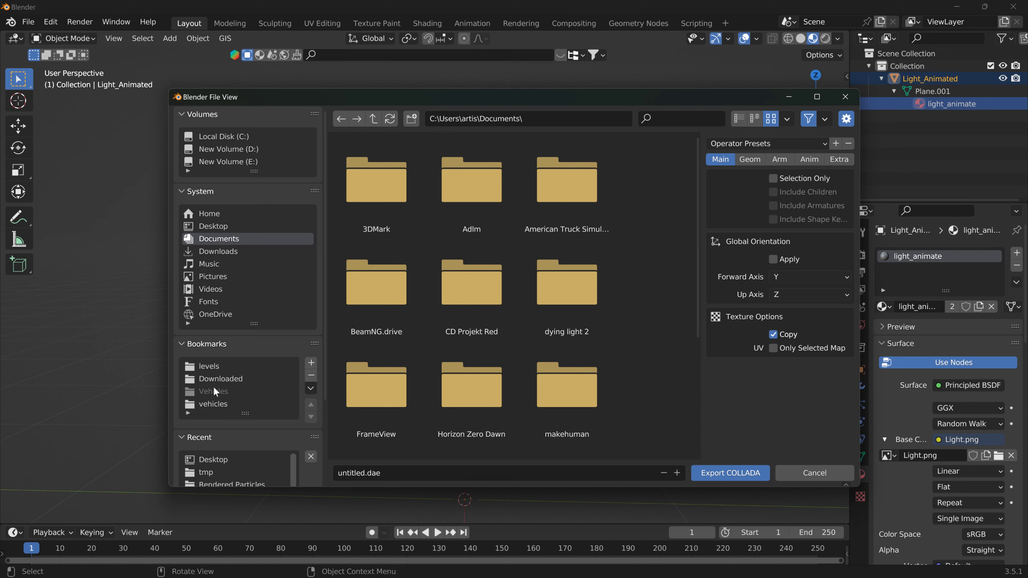
click(210, 404)
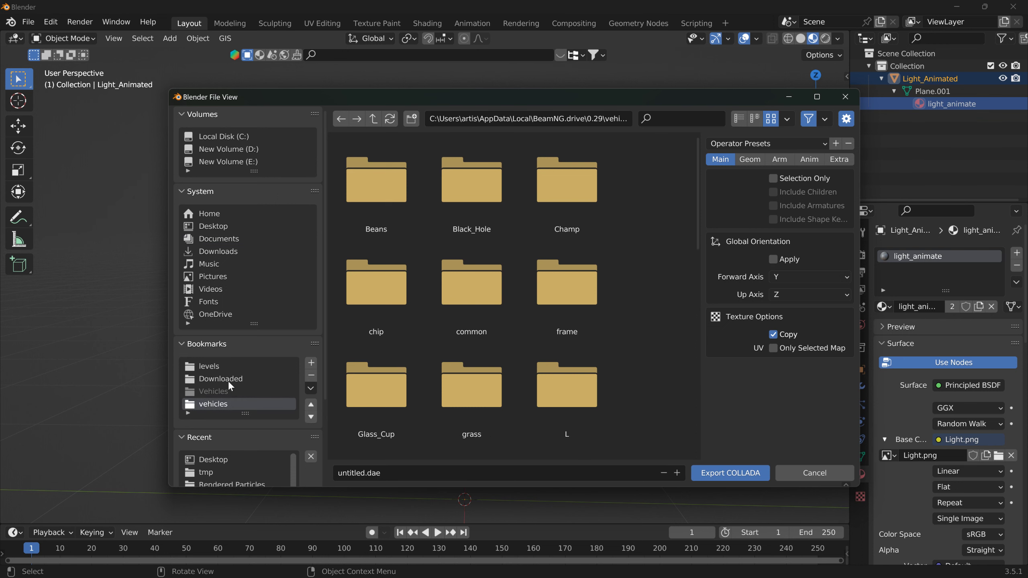
click(221, 367)
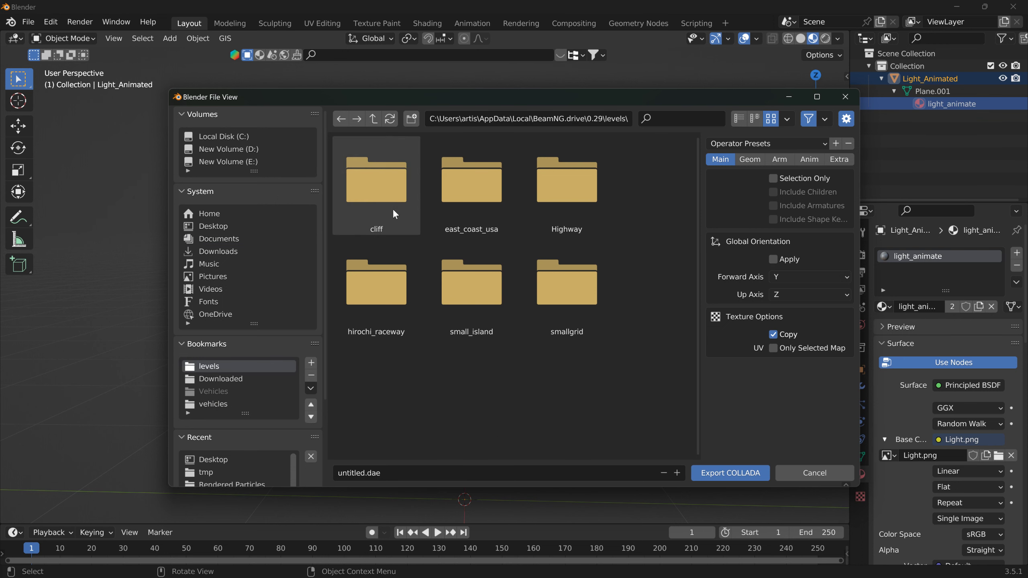
double_click(562, 198)
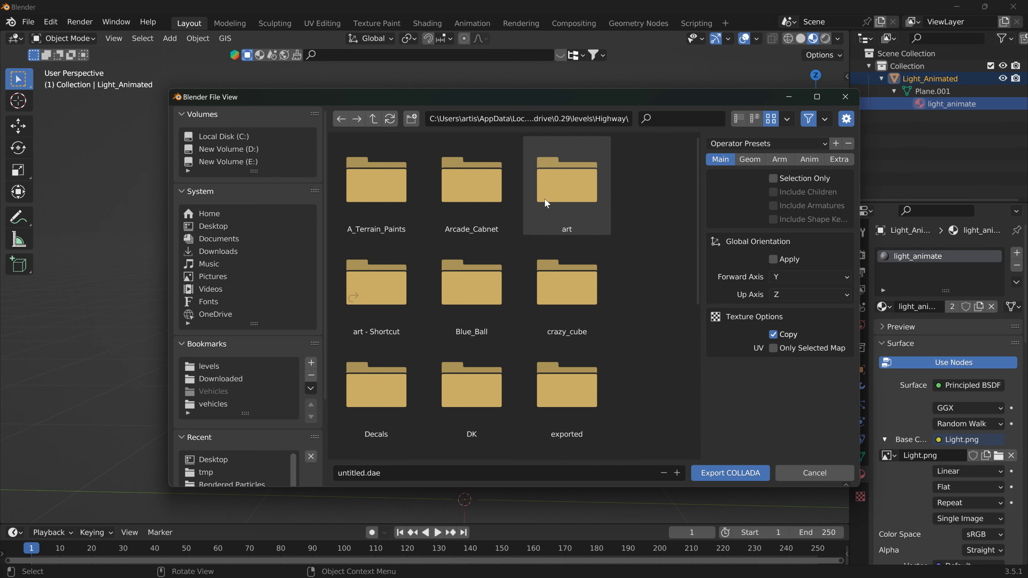
Create a folder named Light_Animated in the Highway folder and export the model into it as untitled.dae.
click(412, 122)
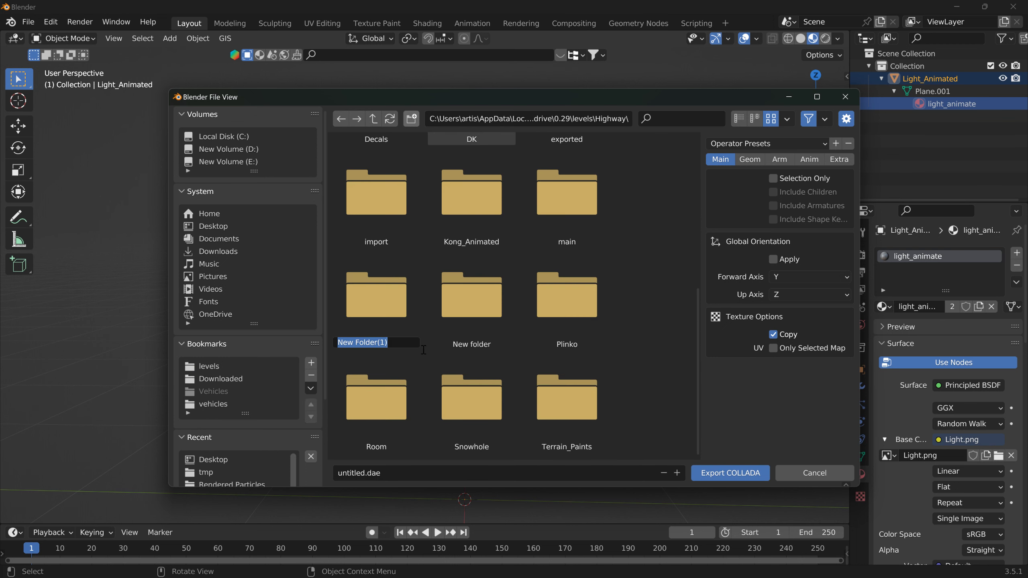
text(Light_Animated)
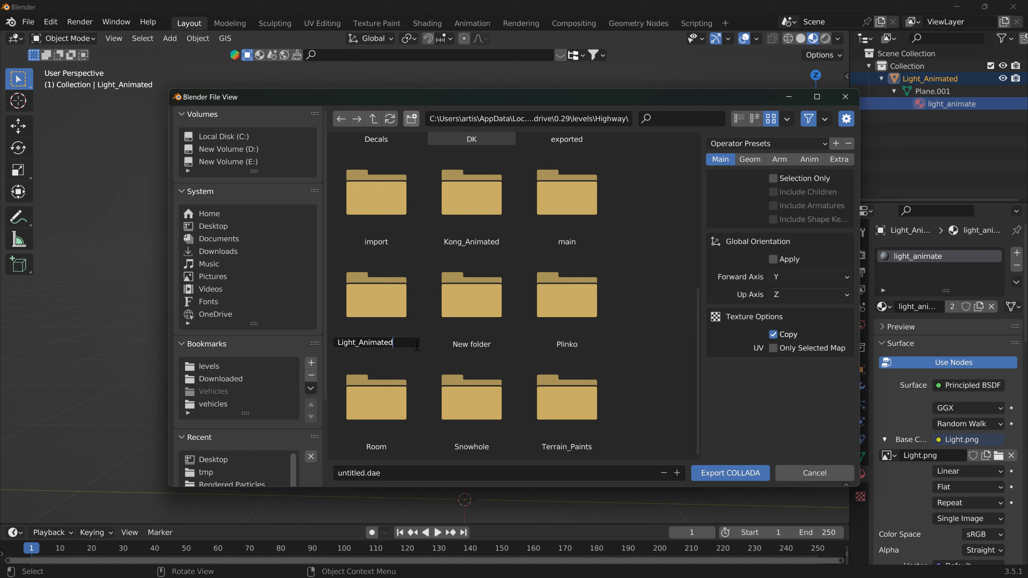
key(Return)
double_click(568, 302)
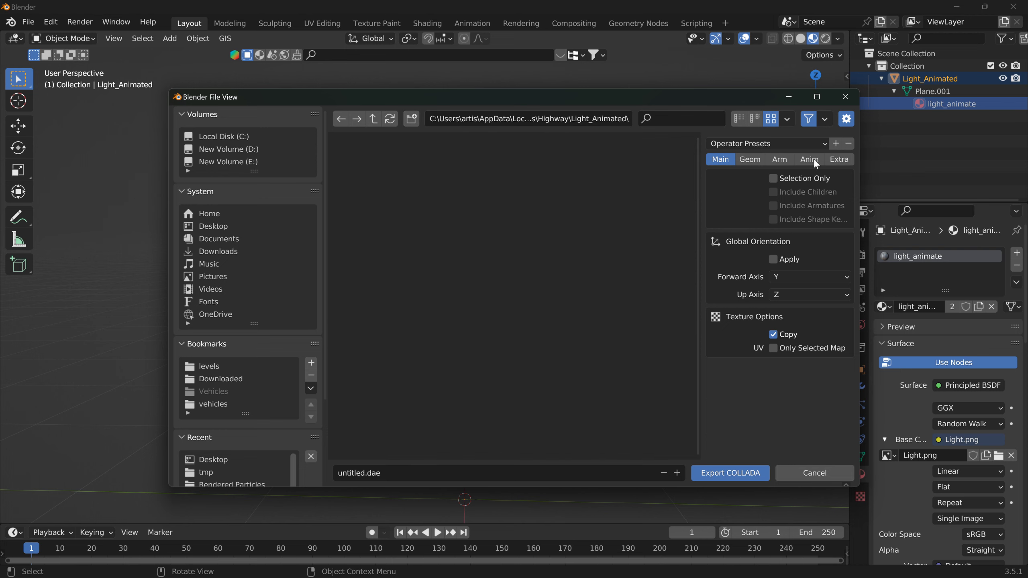
click(733, 472)
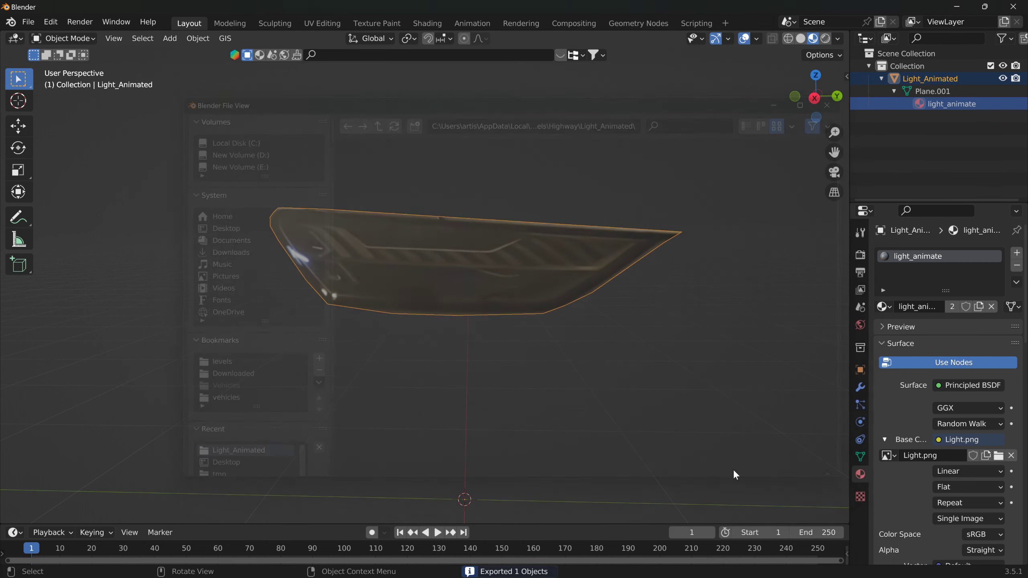
Minimize Blender and launch BeamNG.drive from the desktop.
click(958, 6)
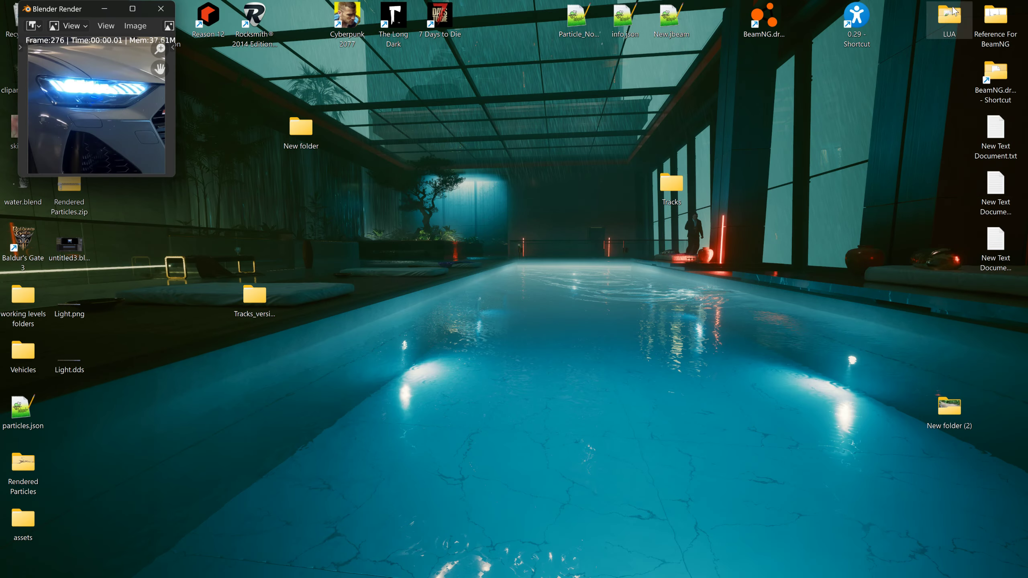
double_click(778, 28)
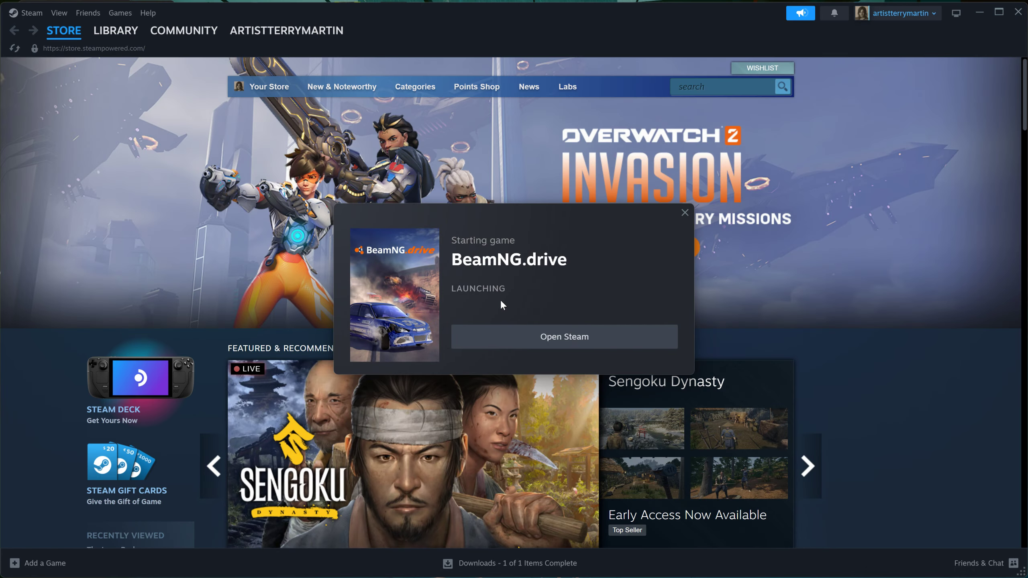
click(470, 262)
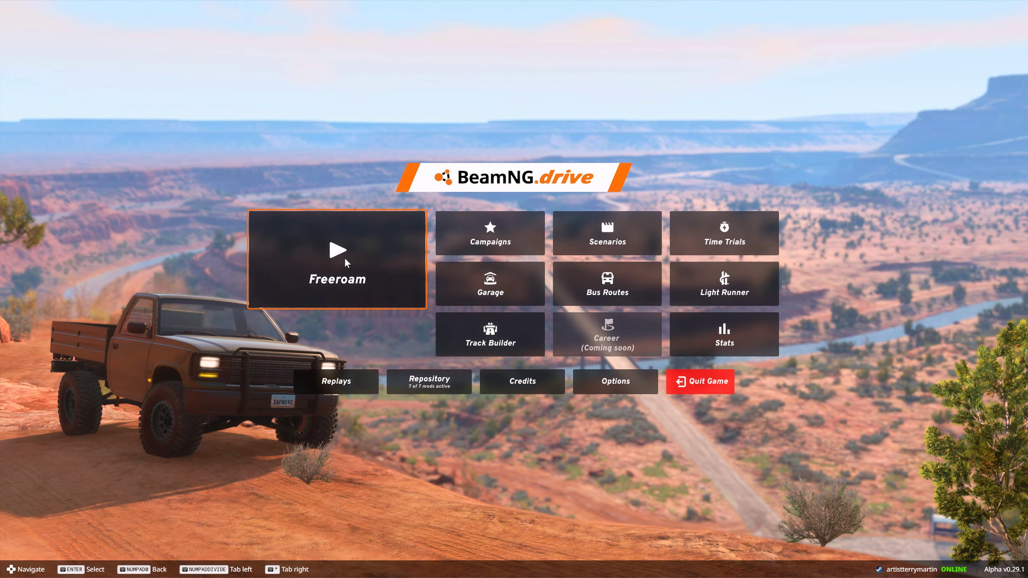
Load the Highway level in Freeroam at its default spawn point.
click(345, 257)
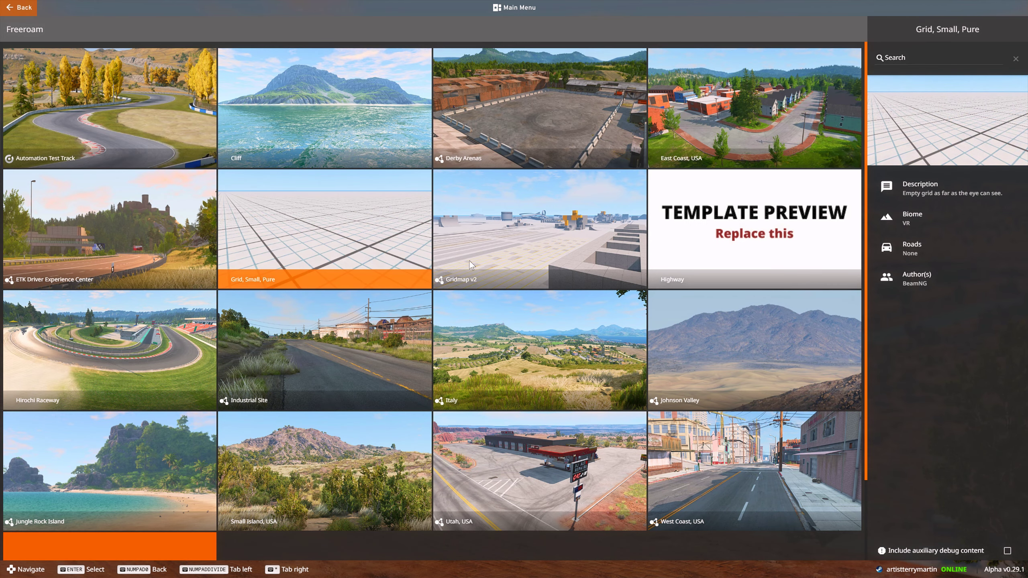
click(697, 235)
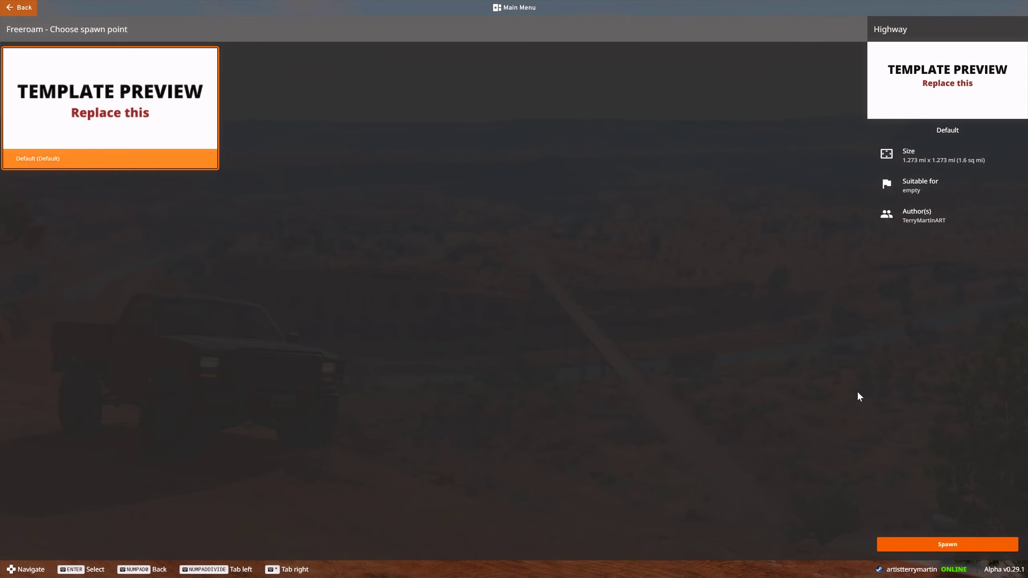
click(927, 546)
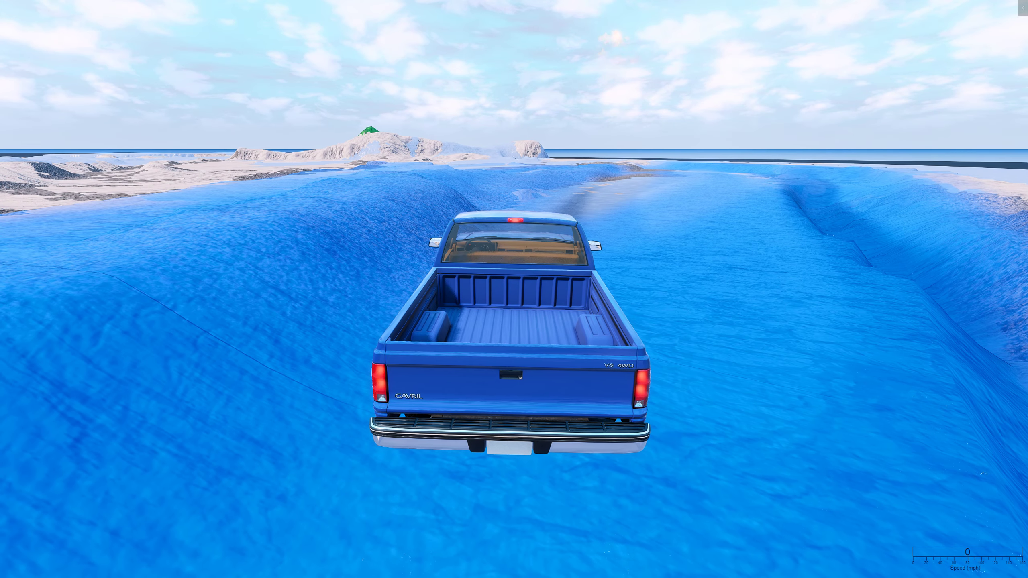
Launch the World Editor with a free camera view ahead of the truck and bring up the Asset Browser.
key(F11)
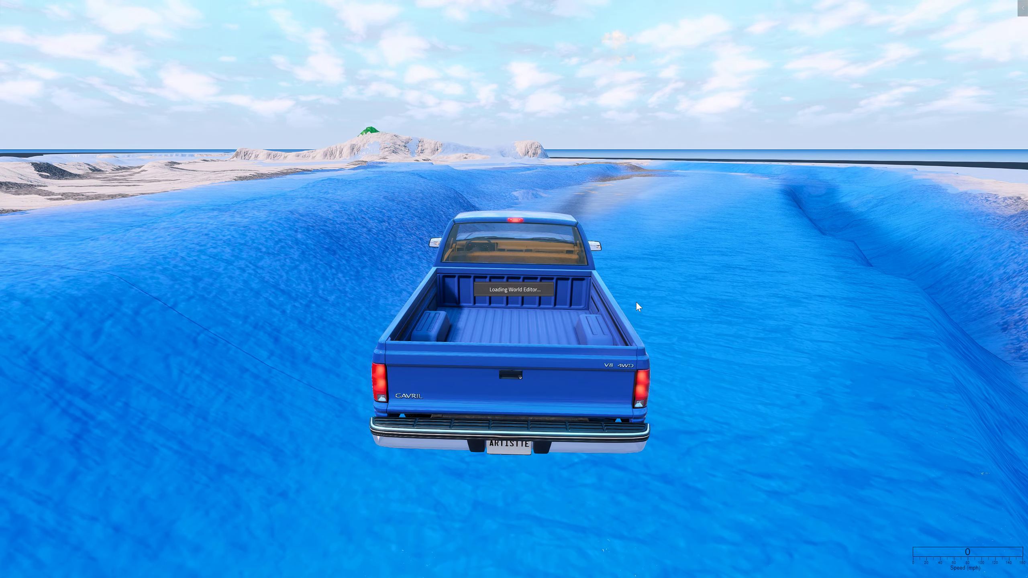
right_drag(649, 209, 584, 196)
key(w)
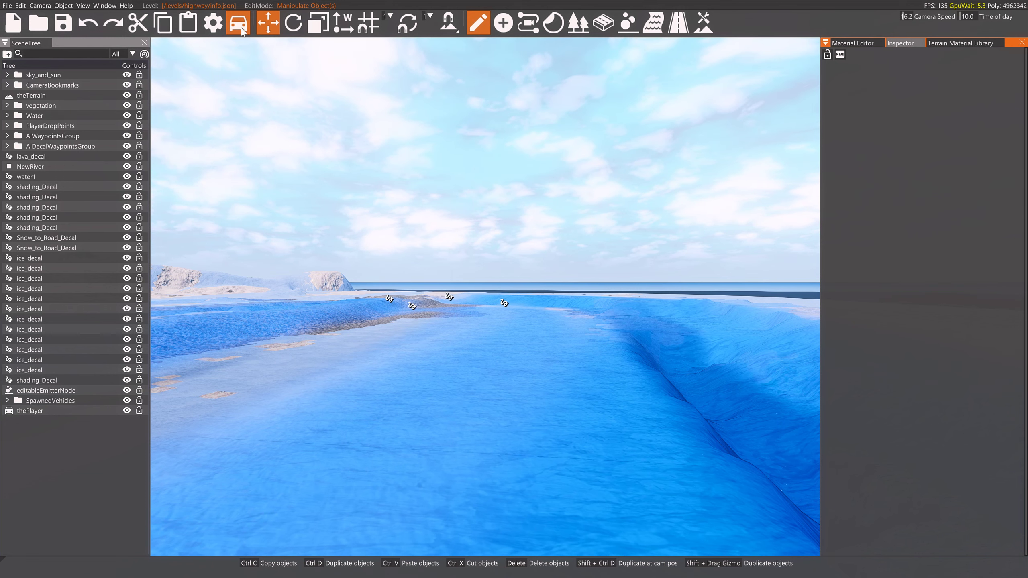
click(104, 5)
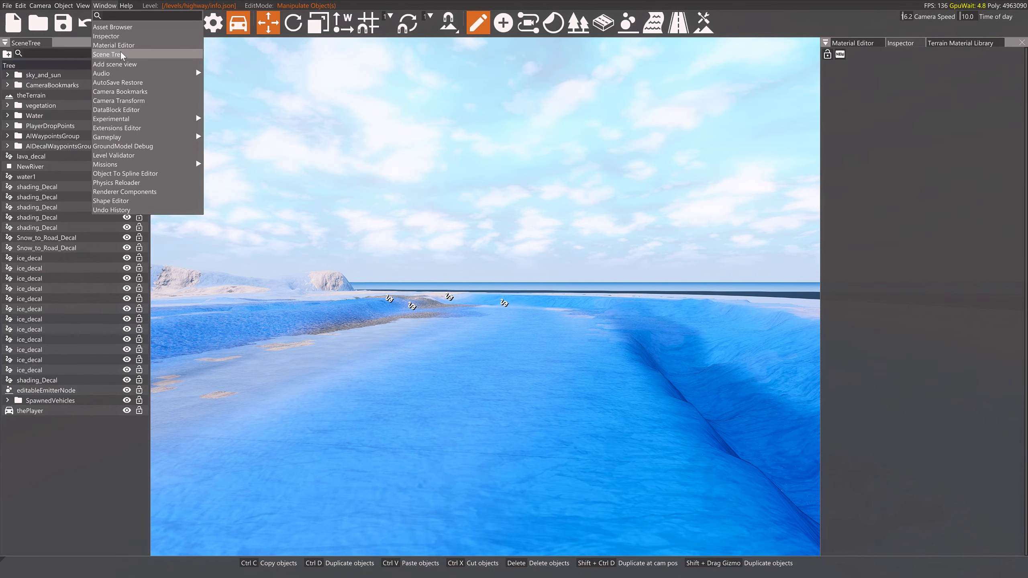
click(122, 28)
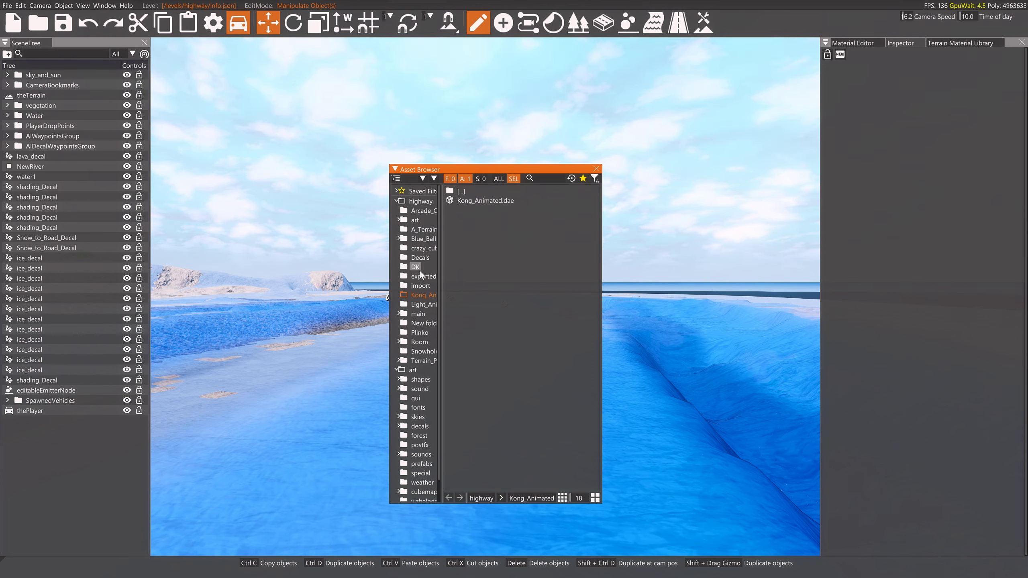
Place untitled.dae from the highway Light_Animated folder on the blue road surface and close the Asset Browser.
click(418, 303)
click(471, 202)
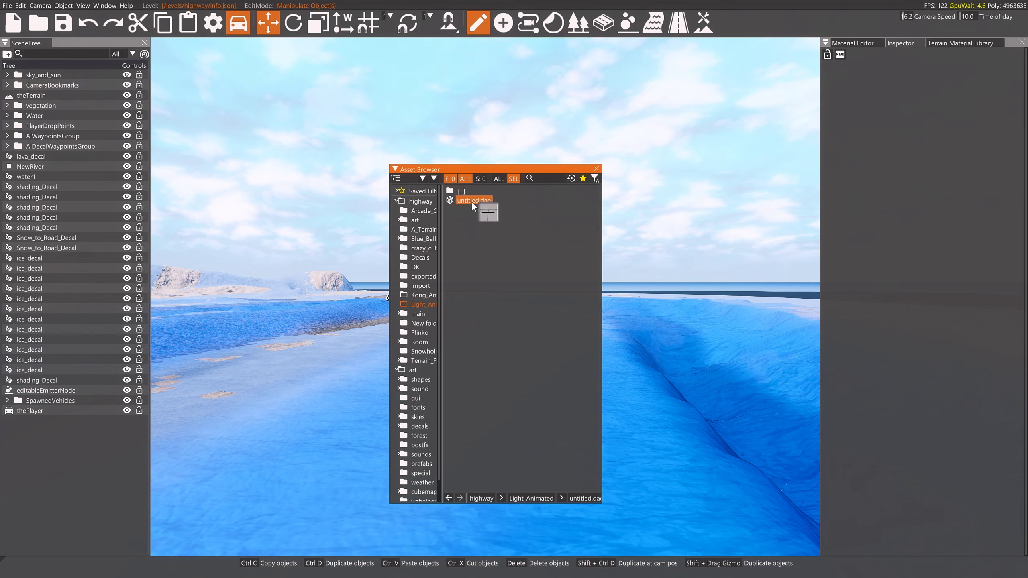
drag(471, 201, 405, 360)
click(596, 170)
Switch to object rotation mode for the placed headlight and set the time of day to 16.4.
key(2)
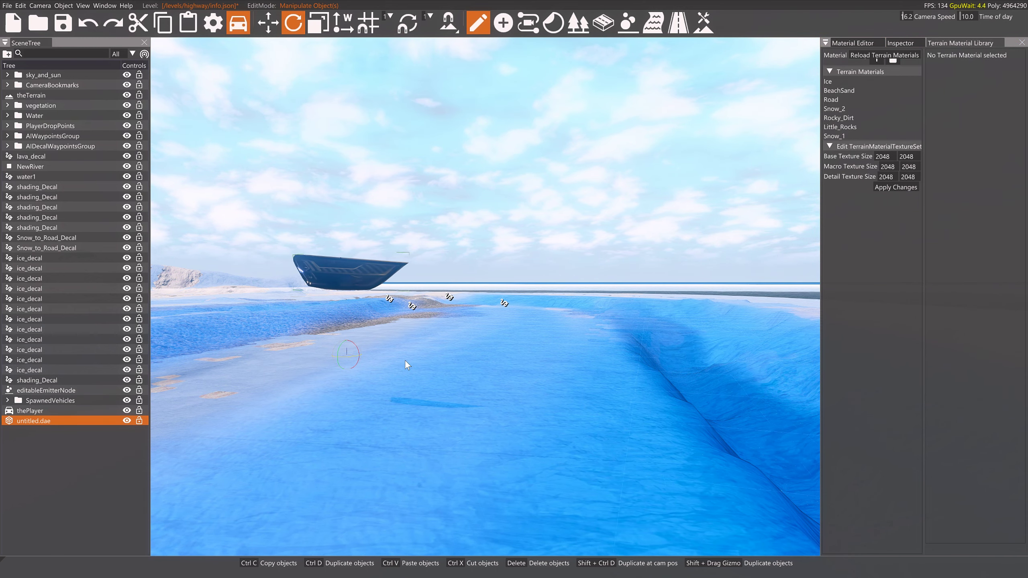
key(w)
right_drag(405, 360, 359, 349)
key(w)
key(s)
key(a)
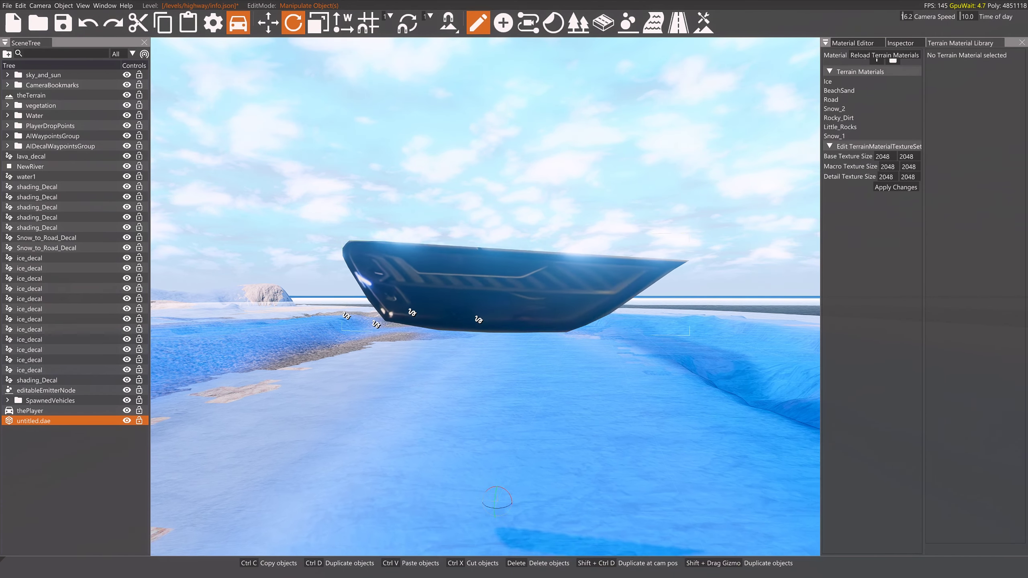
drag(964, 18, 960, 22)
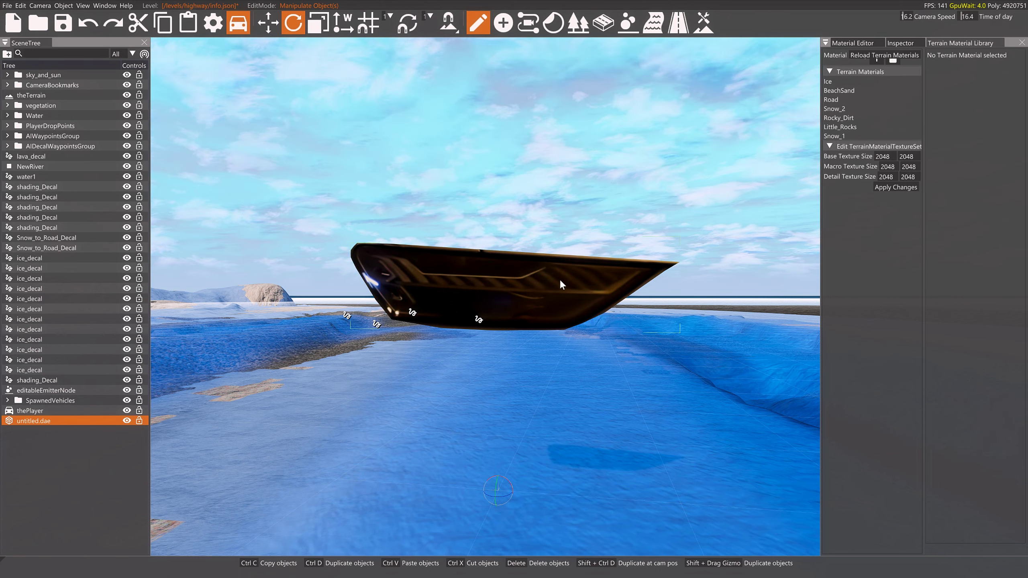
Enable Image Sequence animation for the light_animate material with Frames / Sec at 3 and Frames at 2.773.
click(858, 42)
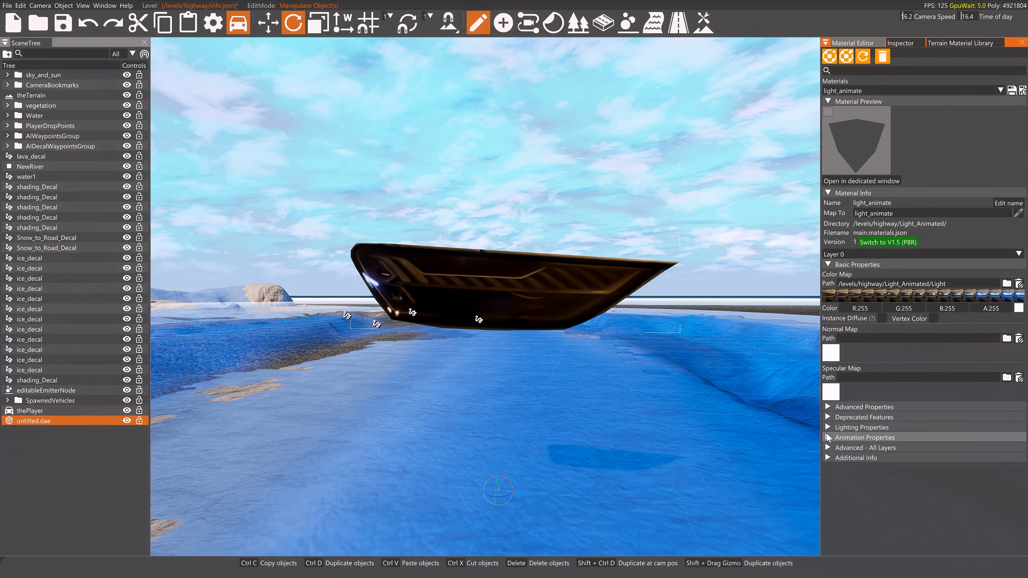
click(827, 437)
scroll(920, 427, down, 3)
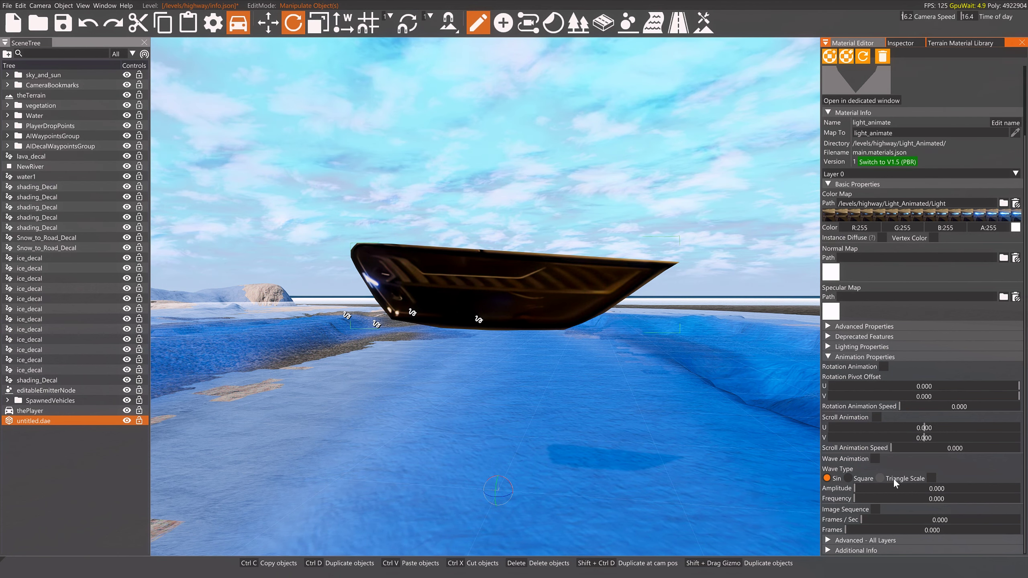
click(877, 509)
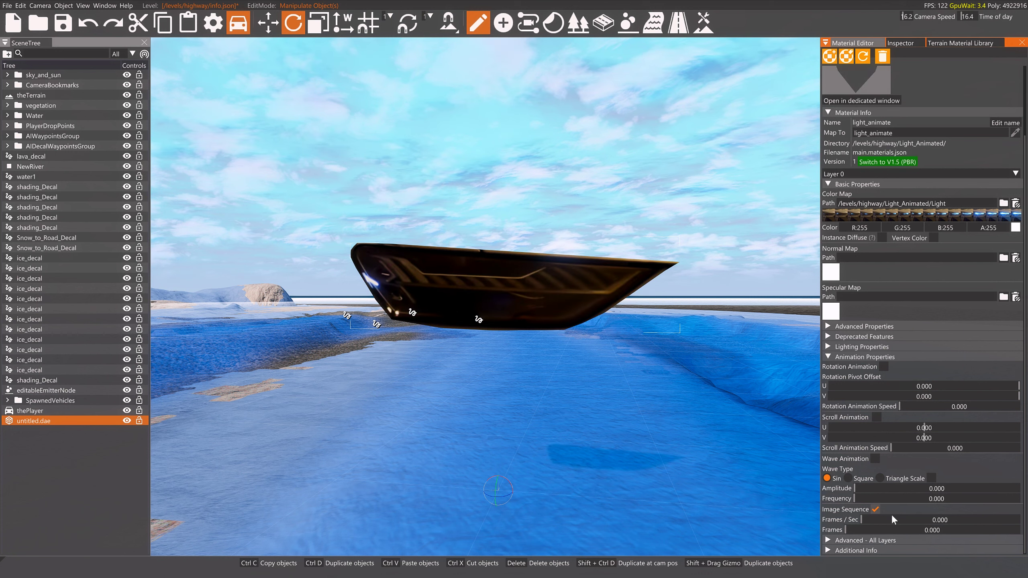
drag(863, 518, 877, 524)
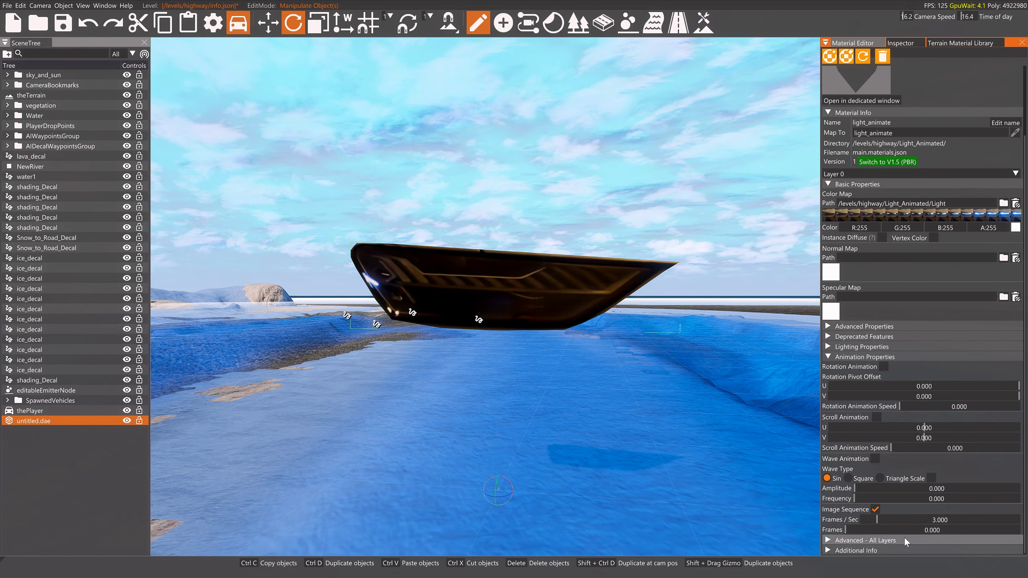
click(850, 528)
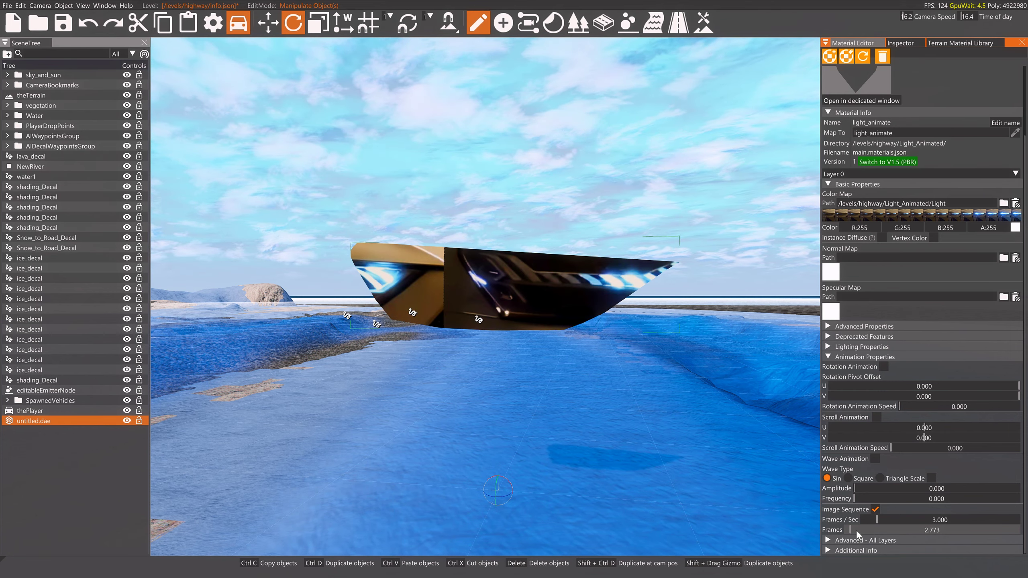
Switch to Blender and show the headlight in the UV Editing workspace with the first Light.png frames in view.
key(alt+Tab)
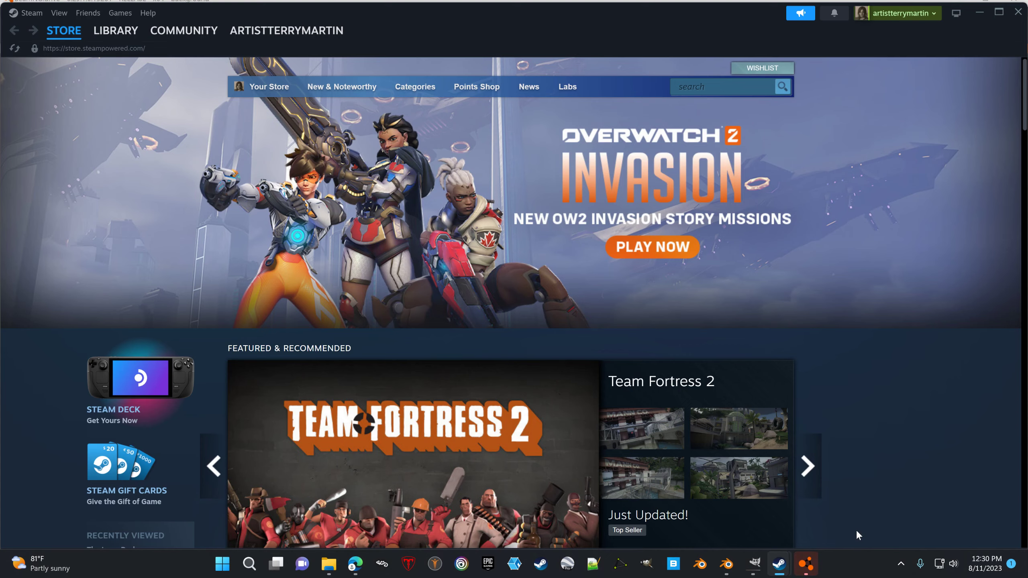
key(alt+Tab)
key(alt+Tab)
key(alt+Tab)
key(alt+Tab)
key(alt+Tab)
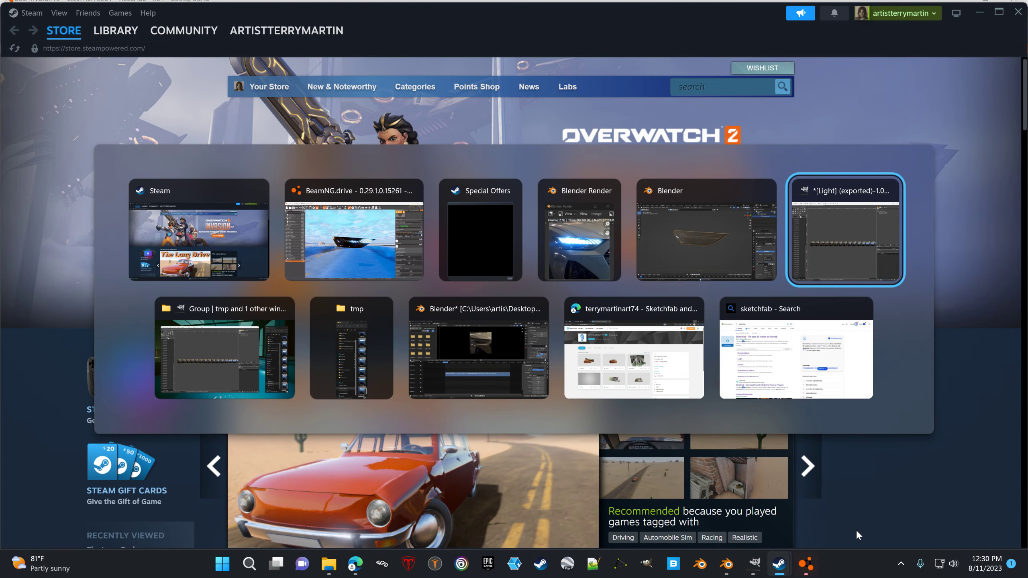
click(696, 189)
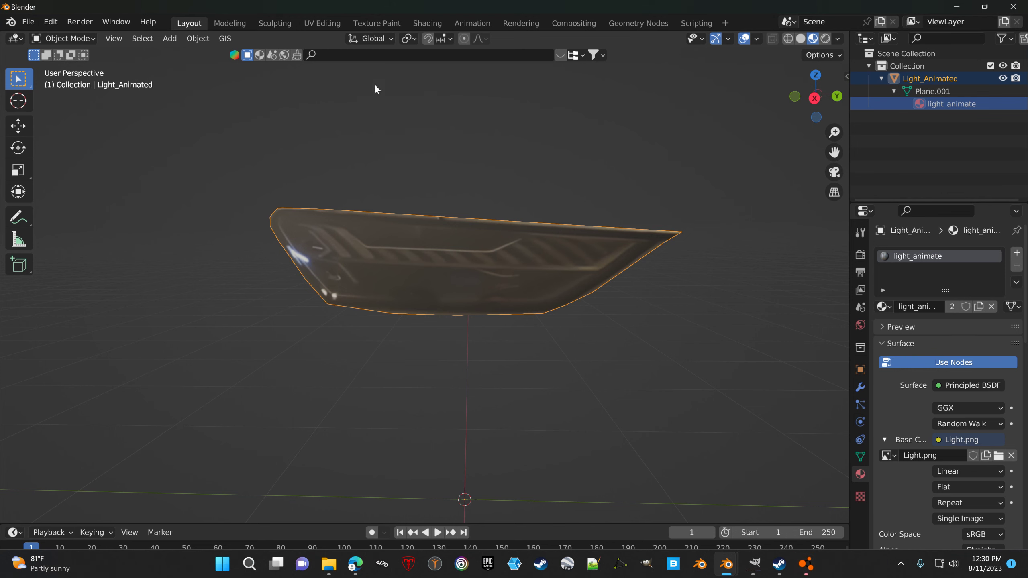
click(326, 23)
scroll(255, 164, down, 3)
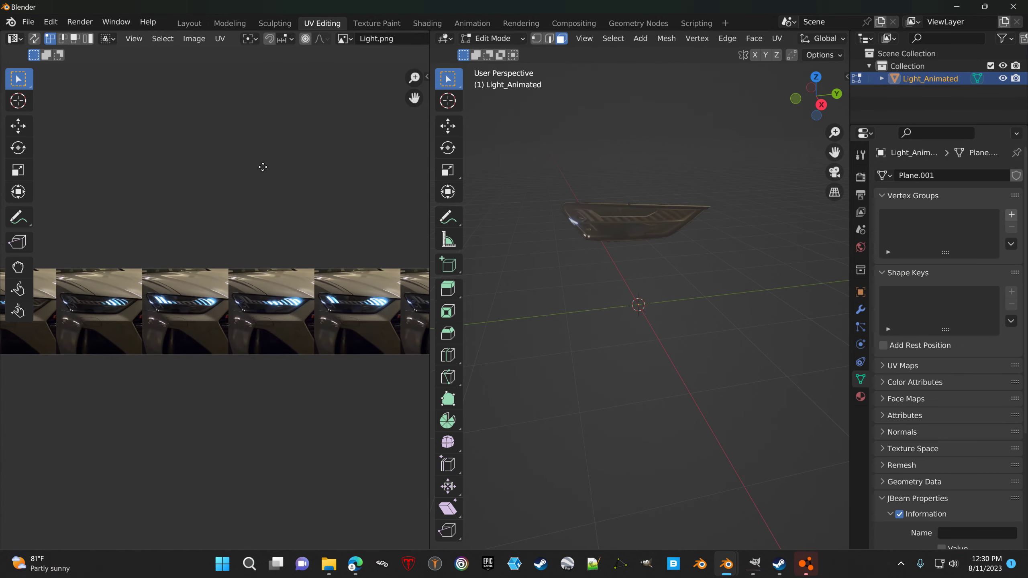
middle_drag(163, 171, 324, 176)
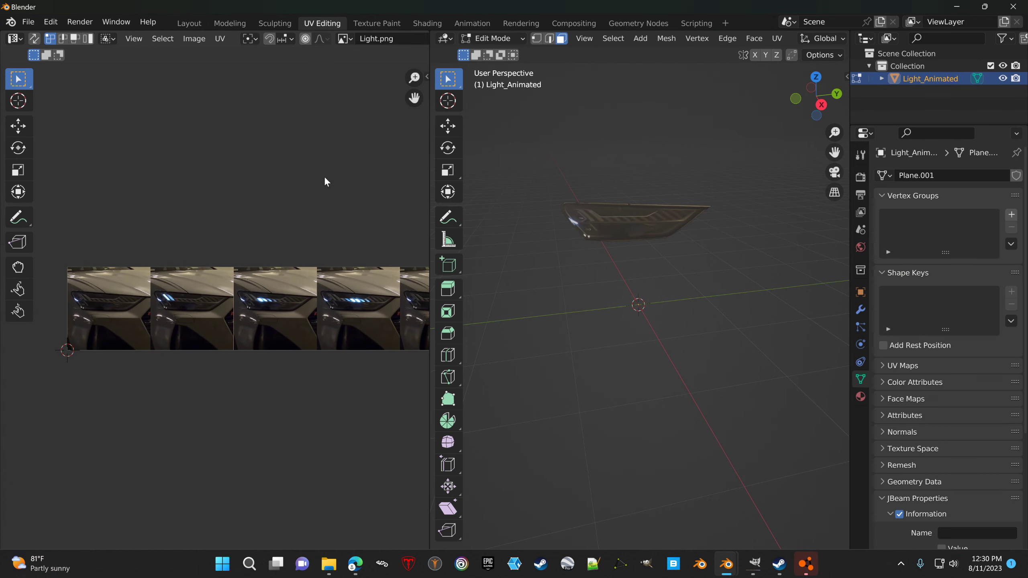
middle_drag(246, 184, 314, 169)
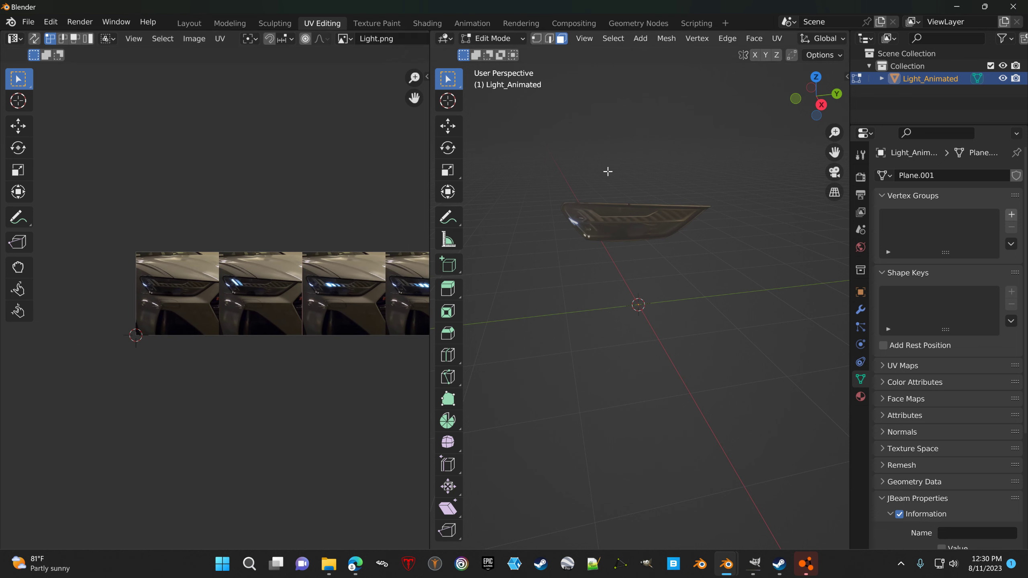
Select the whole headlight mesh and try shifting its UV island horizontally across the Light.png frames.
key(a)
key(a)
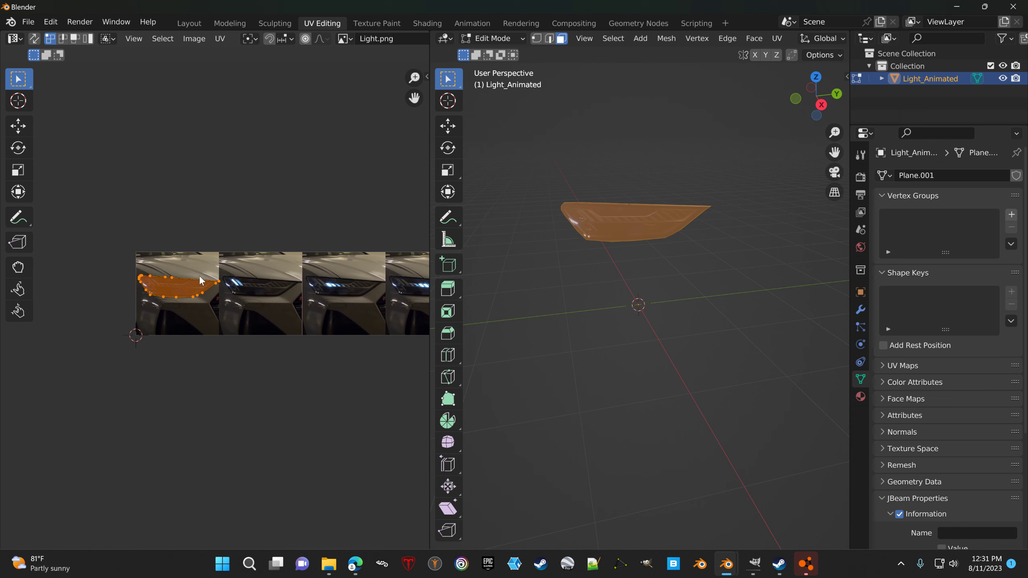
key(g)
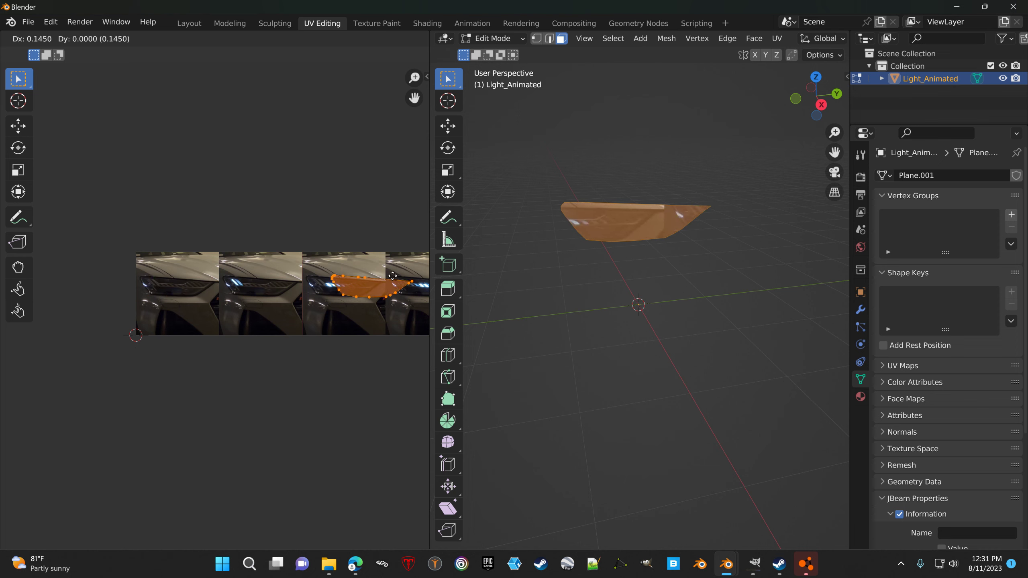
key(Escape)
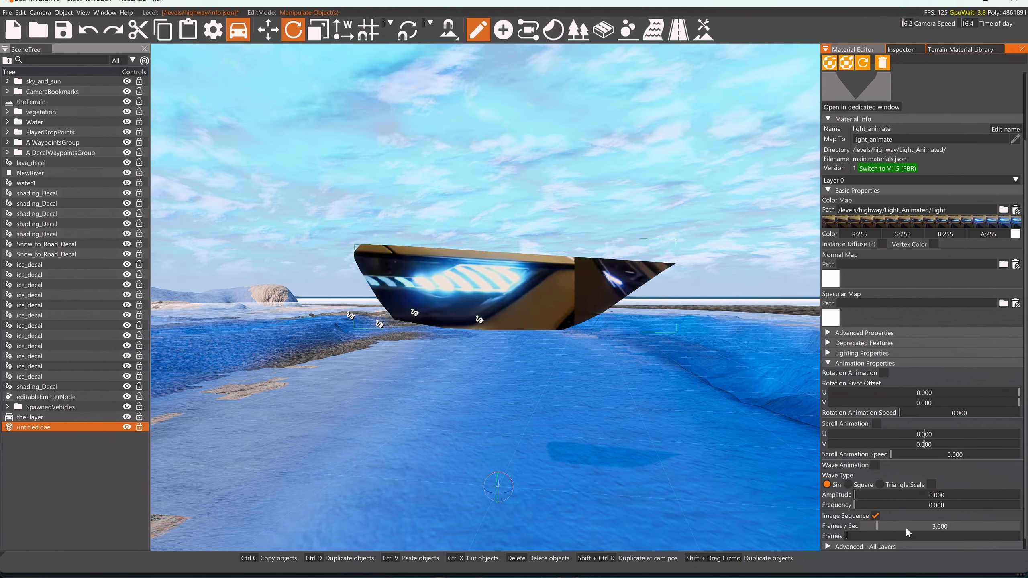
Back in BeamNG.drive, set the light_animate image sequence's Frames to 0.255 and Frames / Sec to 19.169.
text(.255)
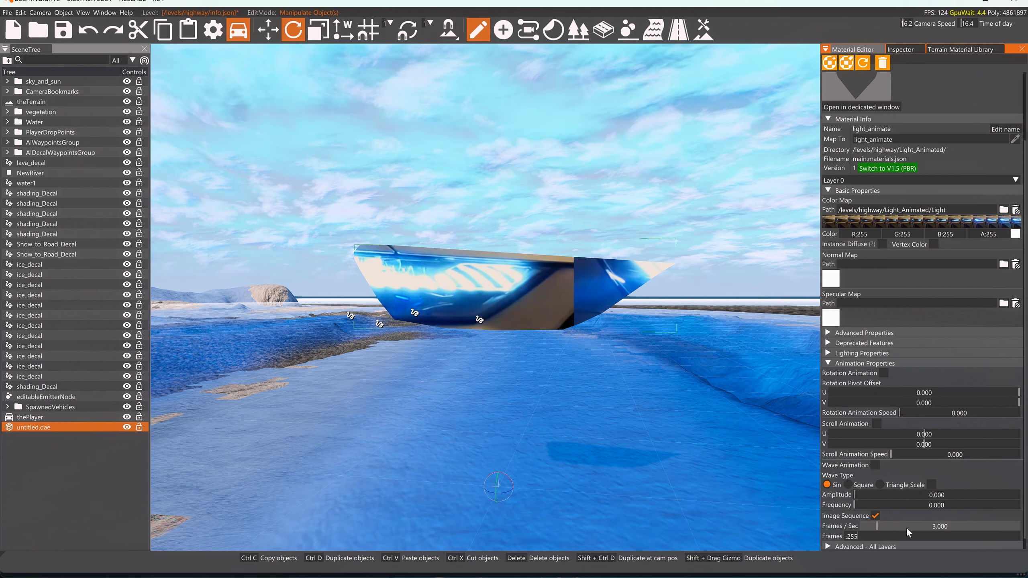
key(Return)
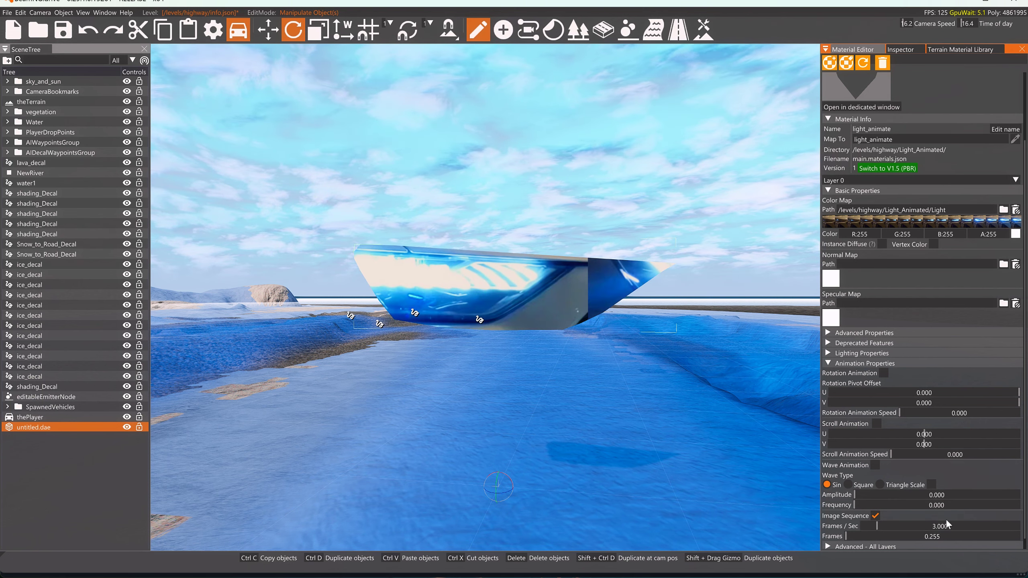
drag(913, 523, 962, 527)
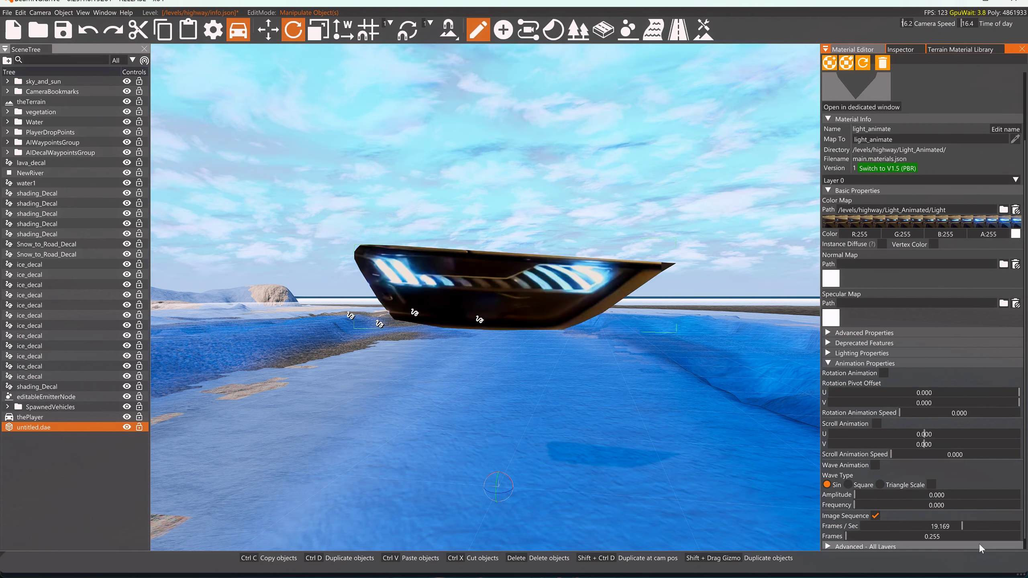
Set the image sequence's Frames to 0.200 and lower Frames / Sec to 8.898.
double_click(879, 537)
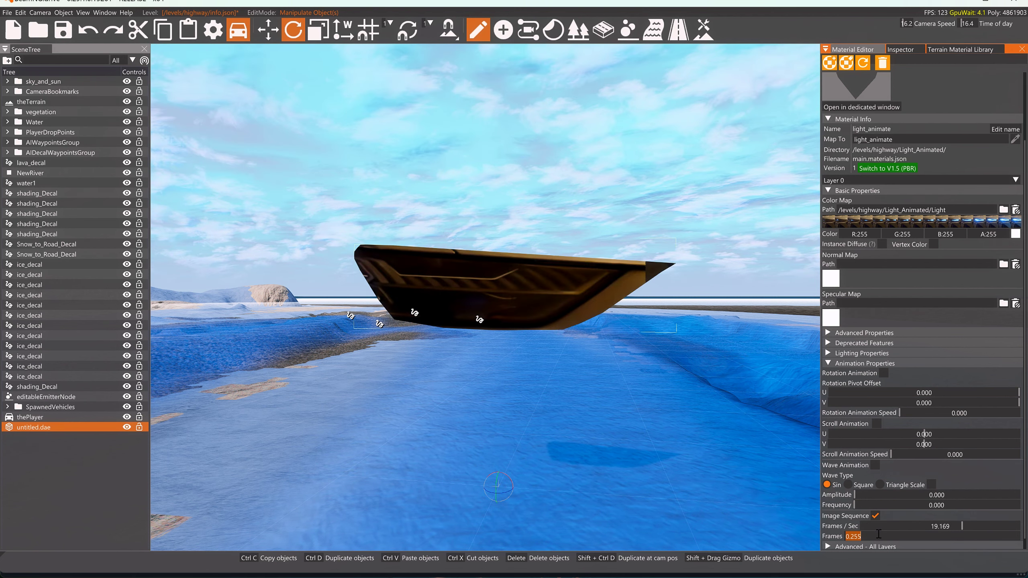
key(BackSpace)
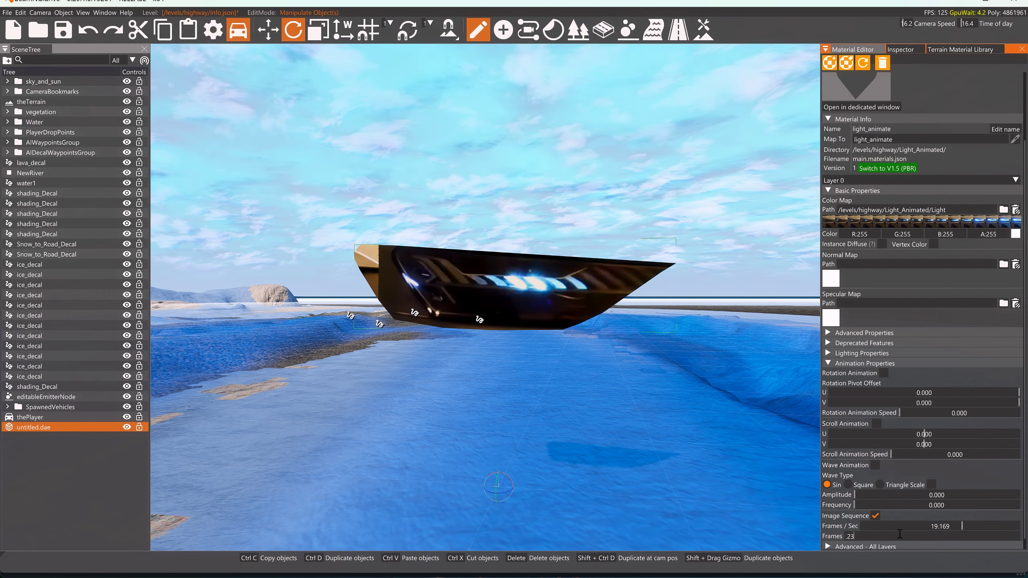
key(BackSpace)
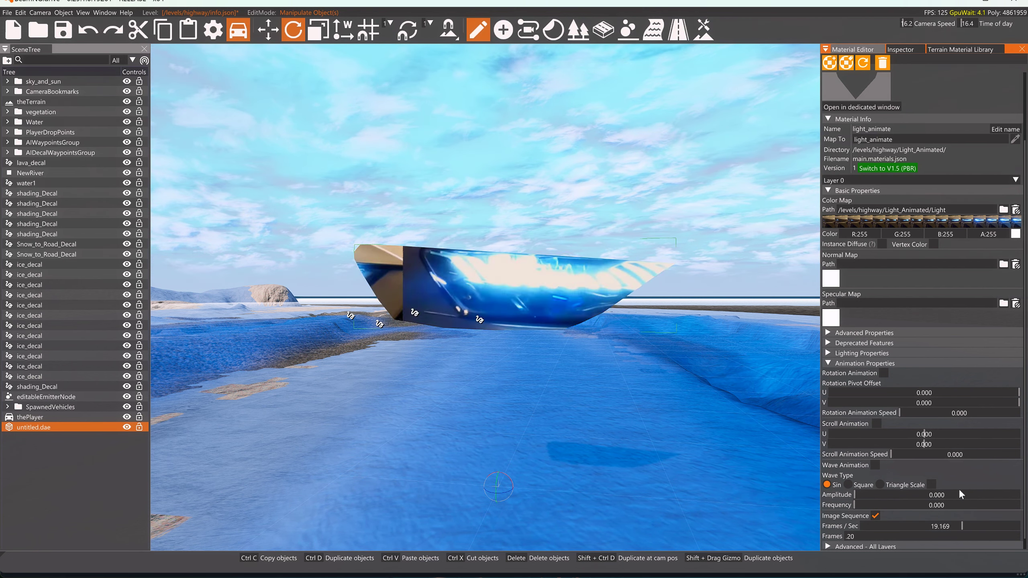
drag(934, 524, 907, 526)
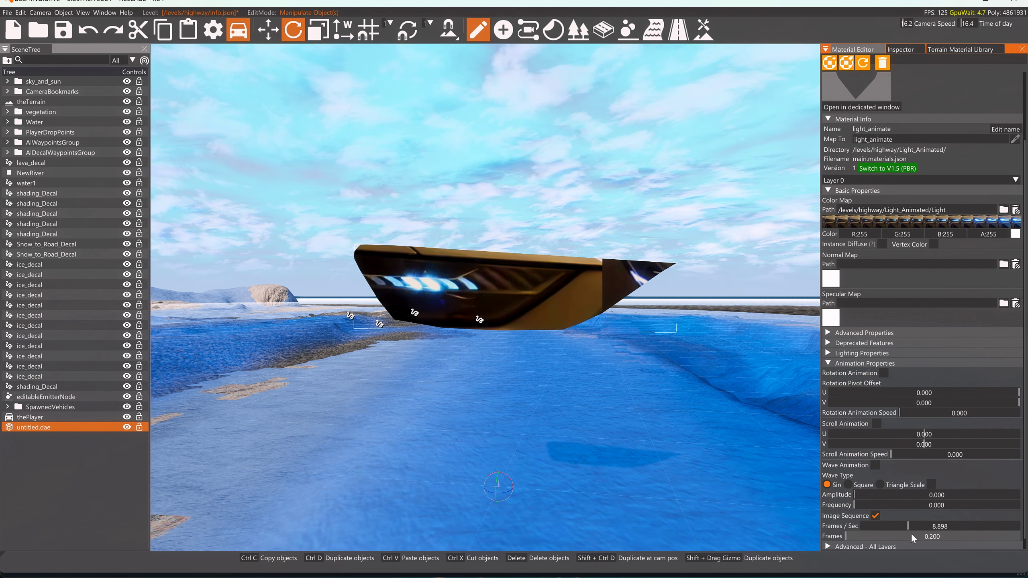
Try the image sequence with Frames values of .11, .105, .101, .02 and .05.
double_click(914, 537)
text(.11)
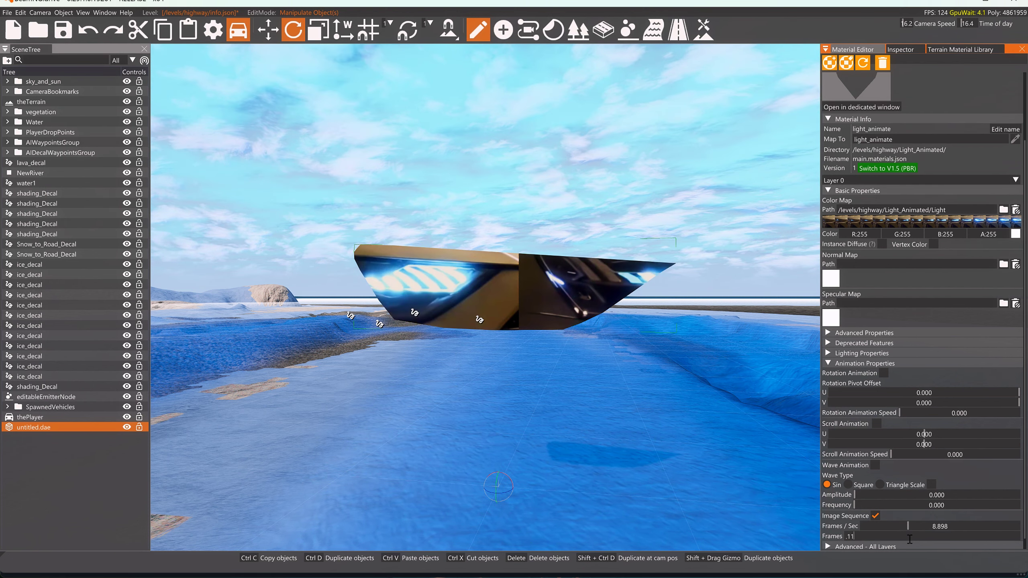
key(BackSpace)
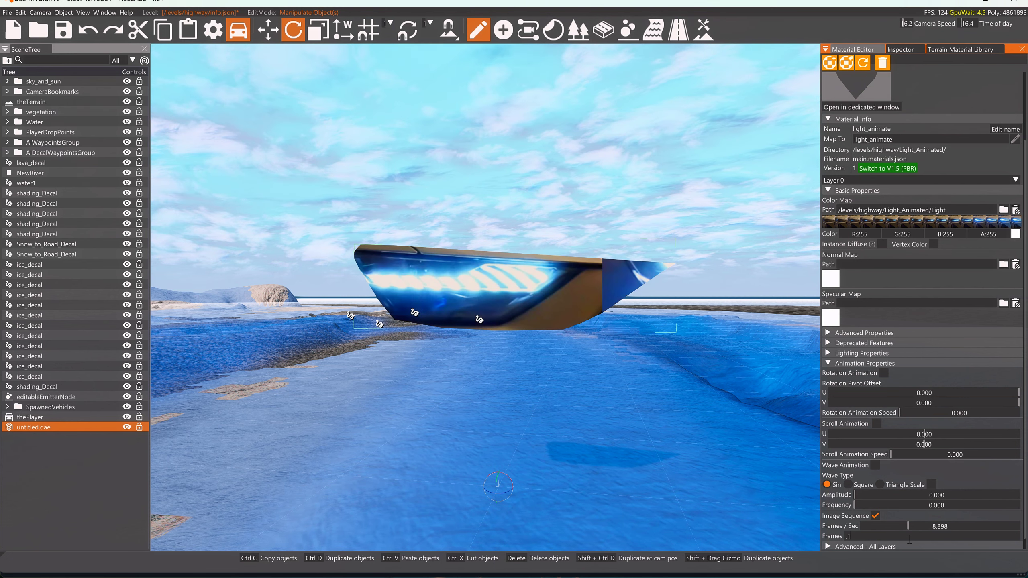
text(05)
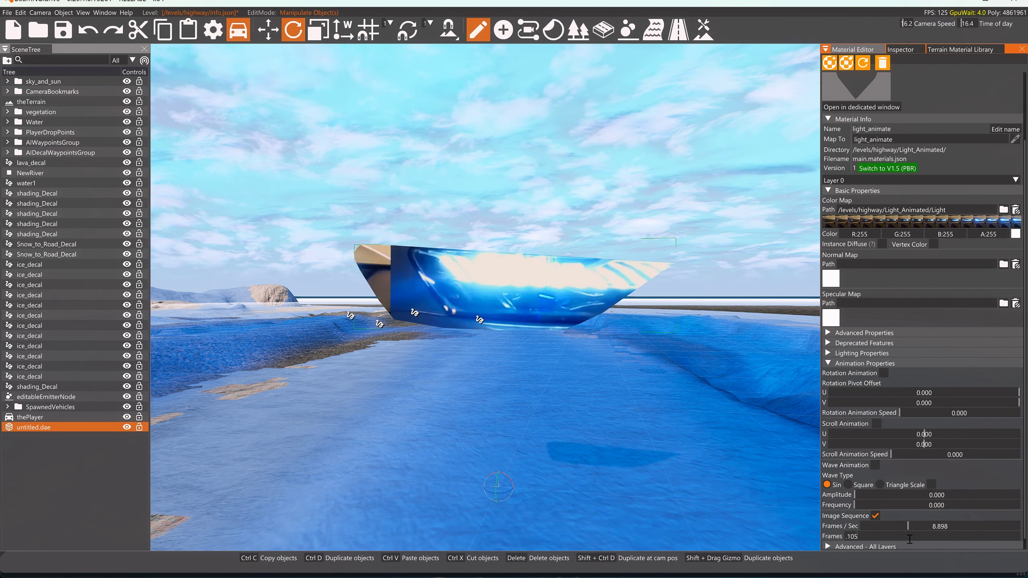
key(BackSpace)
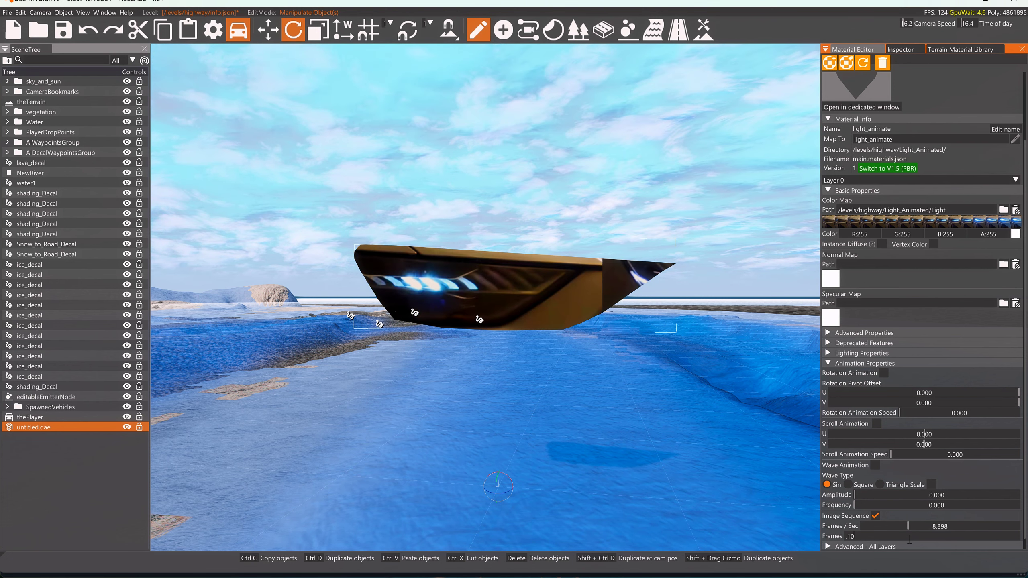
text(1)
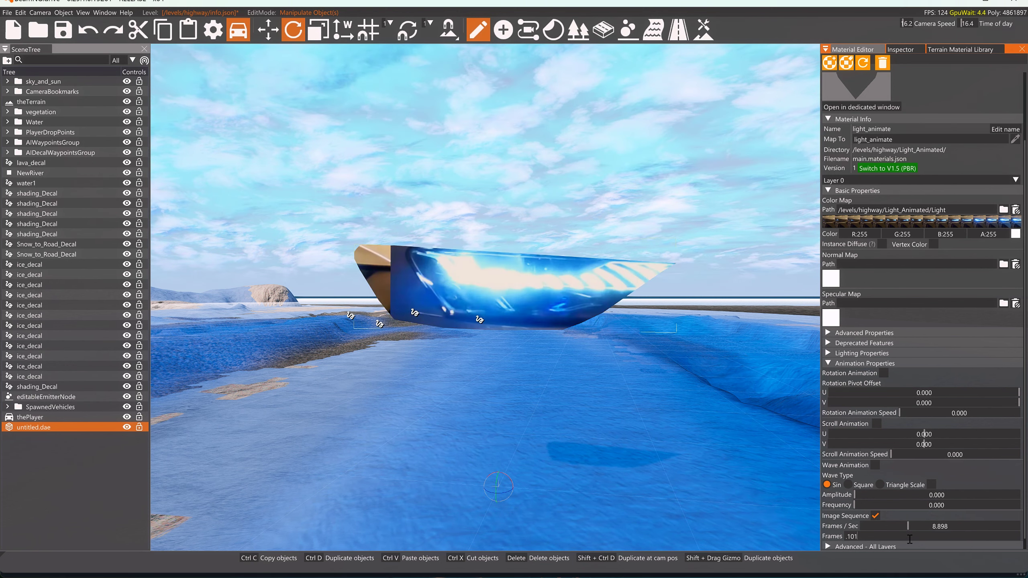
key(BackSpace)
key(BackSpace)
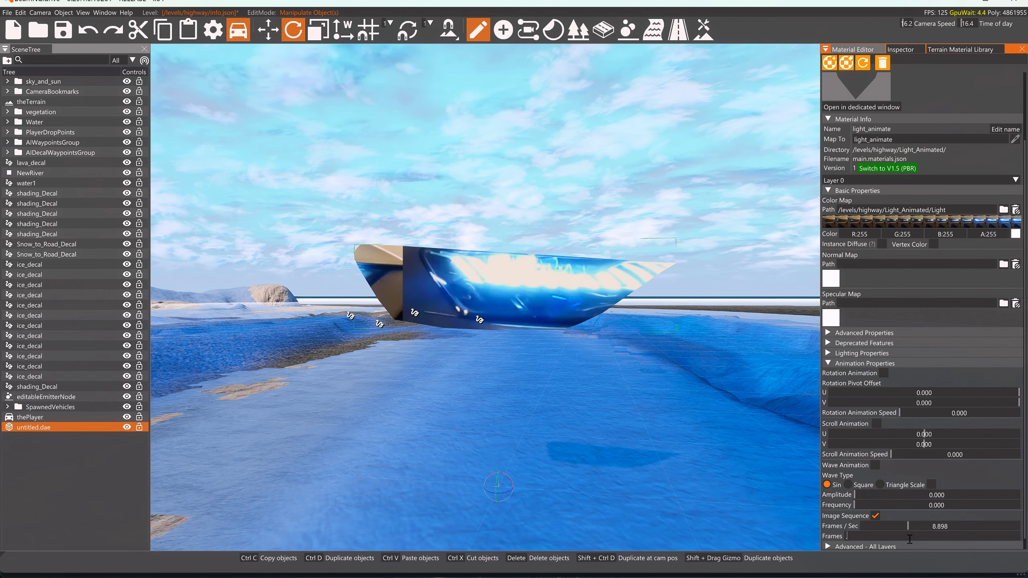
text(02)
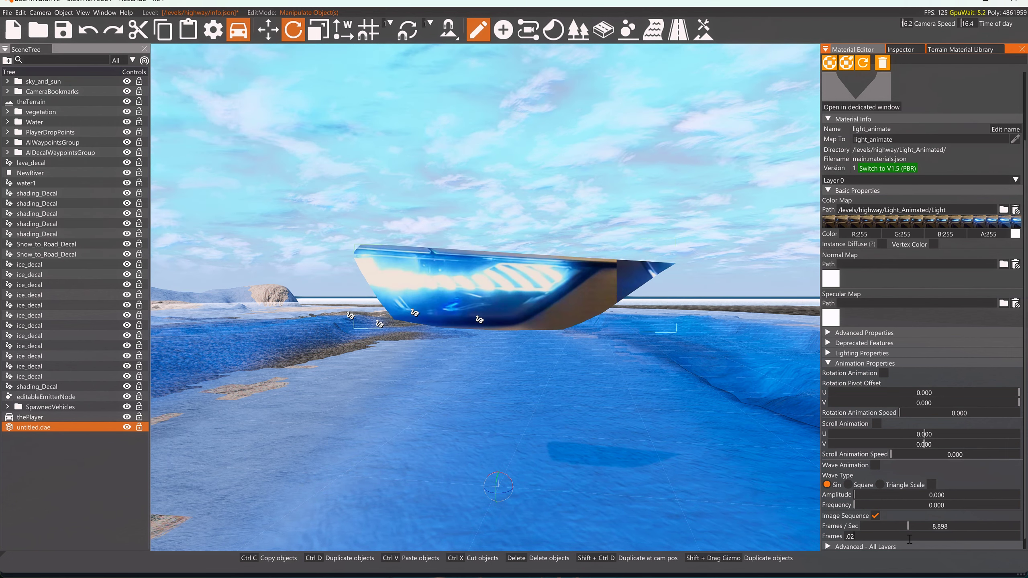
key(BackSpace)
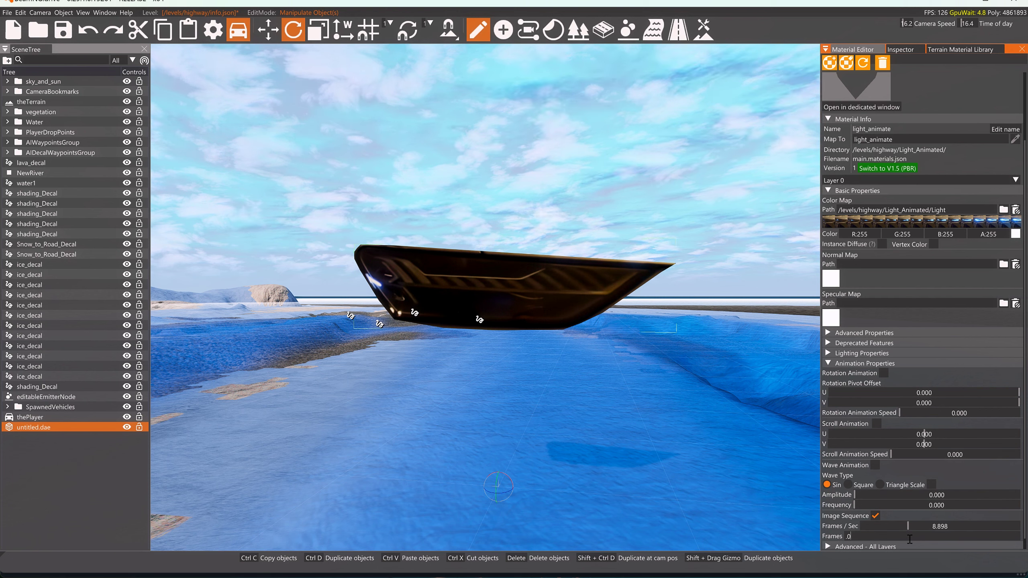
text(5)
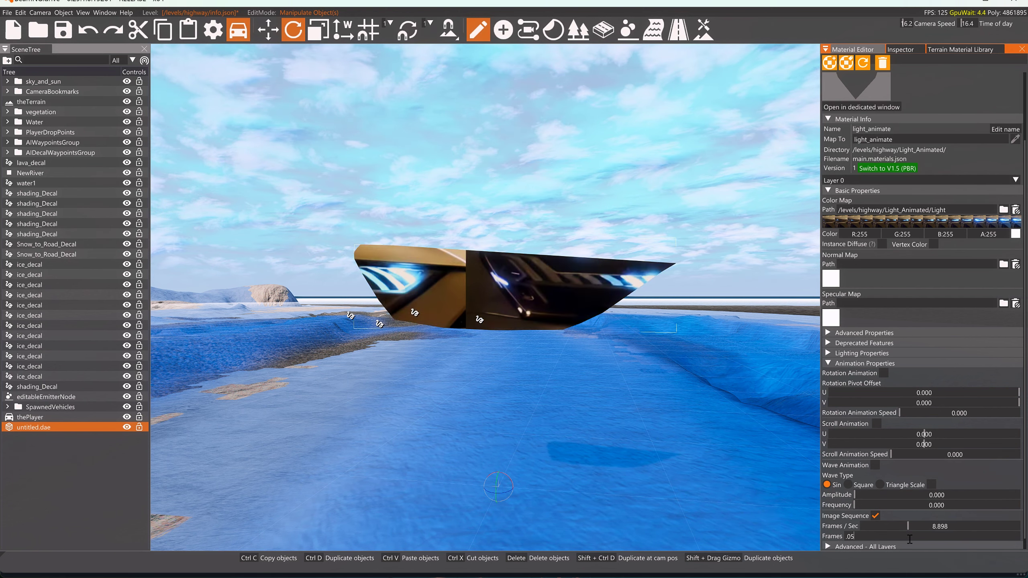
Set the image sequence's Frames to 0.125 and raise Frames / Sec to 20.237.
key(BackSpace)
text(.125)
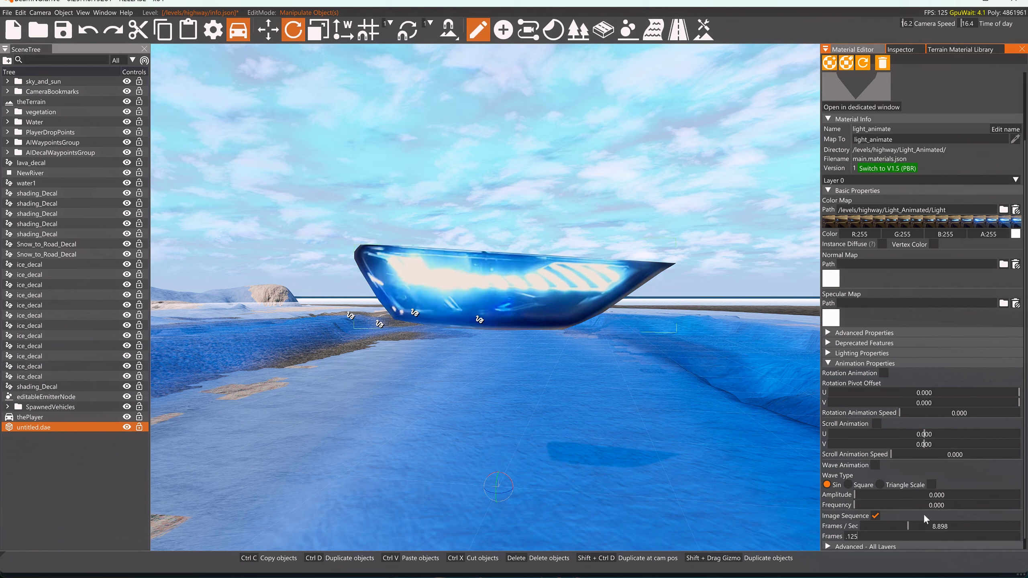
drag(911, 526, 968, 526)
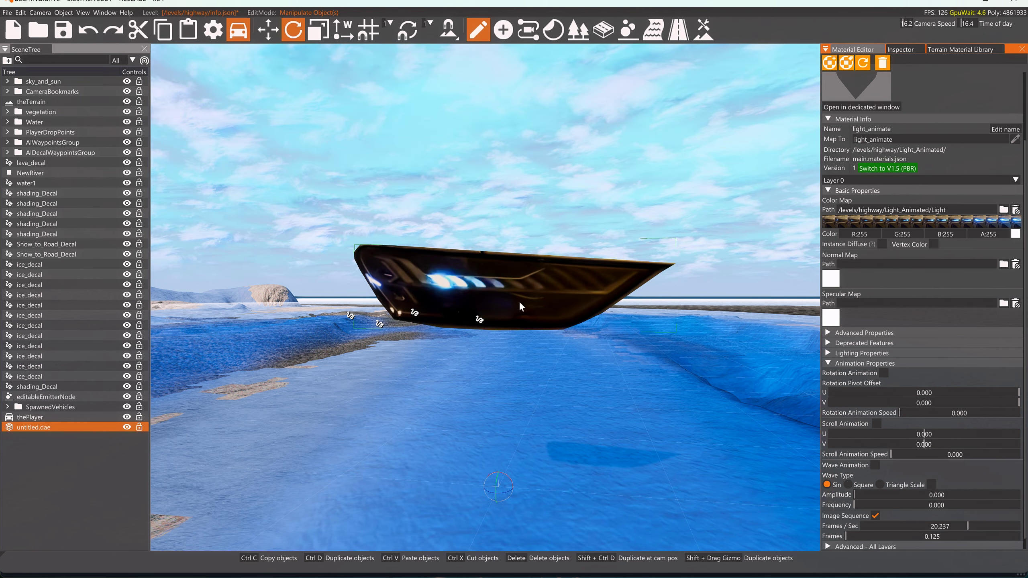
Test the headlight animation with Frames / Sec at 60 and settle on 4.678.
key(s)
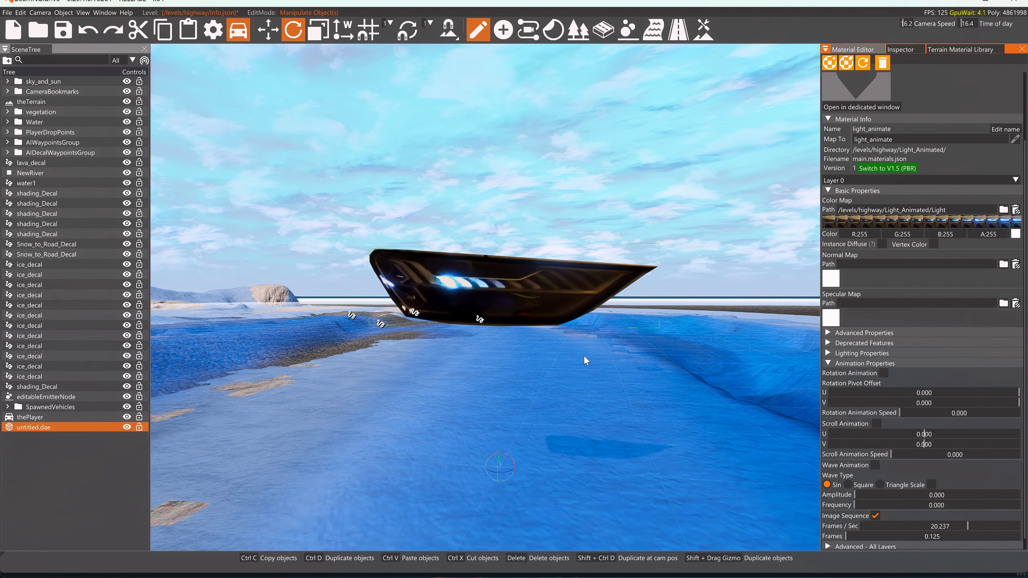
mouse_move(642, 363)
right_down()
mouse_move(595, 381)
mouse_move(656, 359)
right_up()
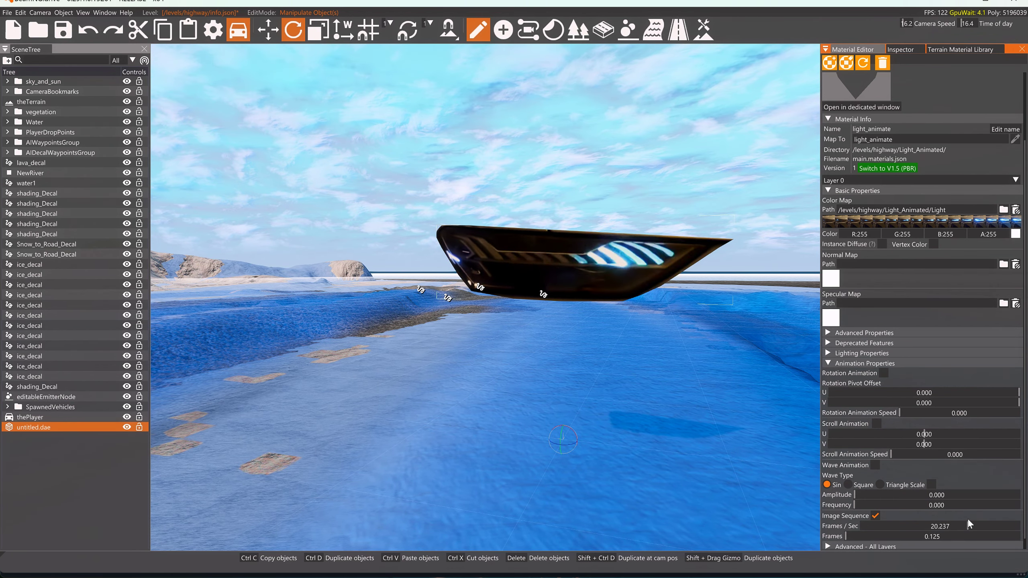
double_click(937, 526)
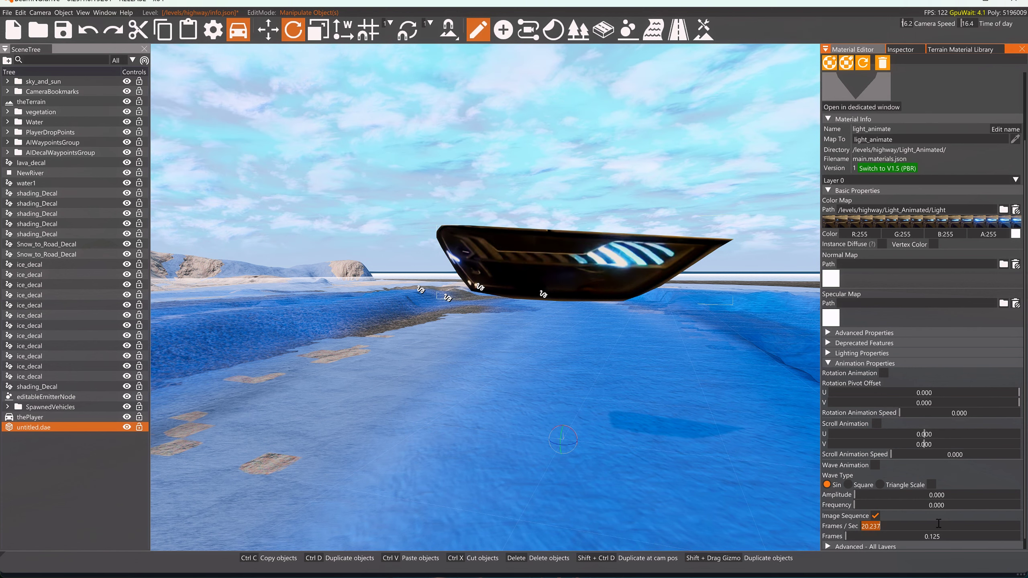
text(60)
key(Return)
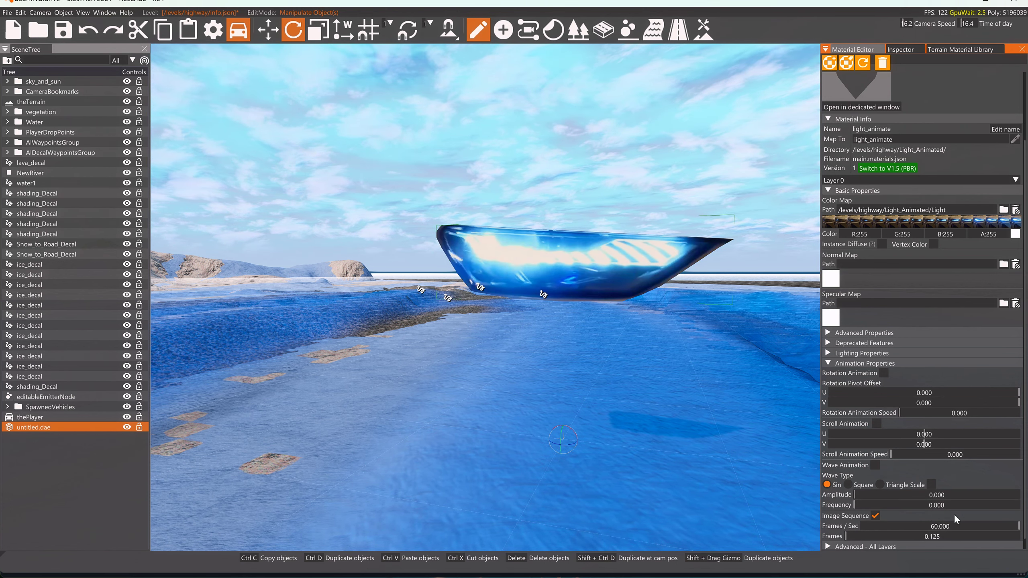
drag(985, 525, 886, 525)
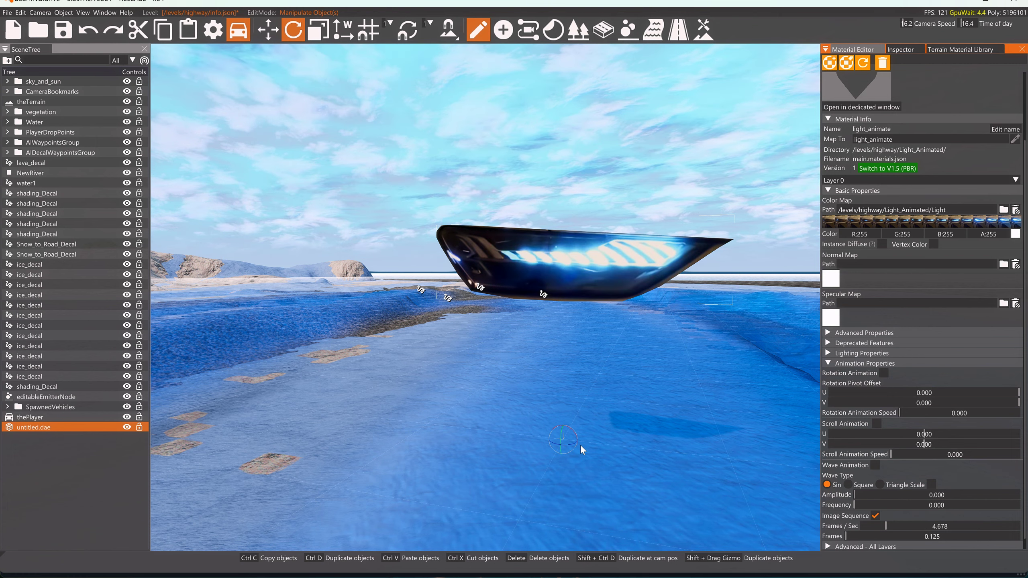
Rotate the headlight slightly with its gizmo and switch the light_animate material to version 1.5 (PBR).
drag(571, 445, 724, 407)
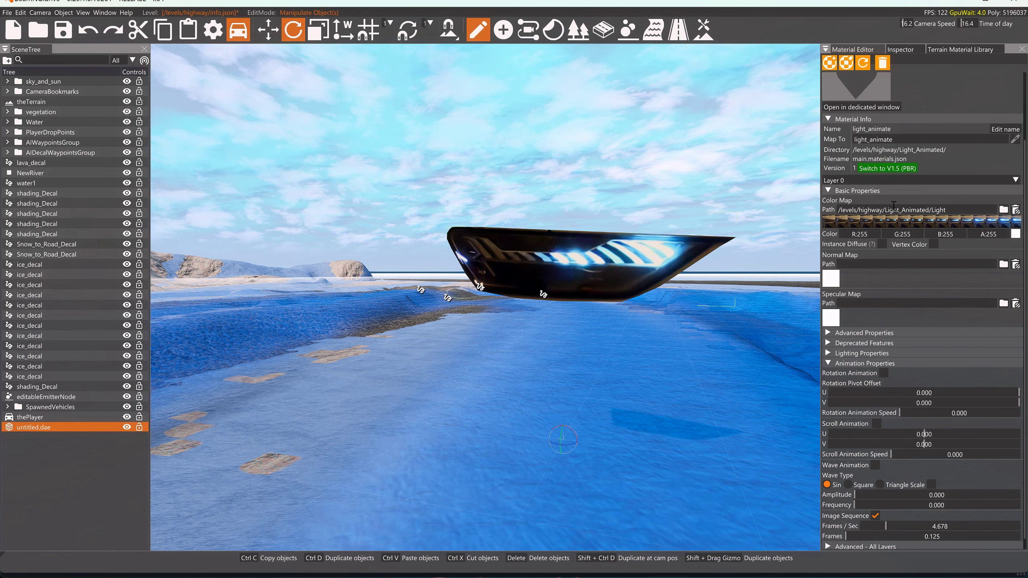
click(894, 169)
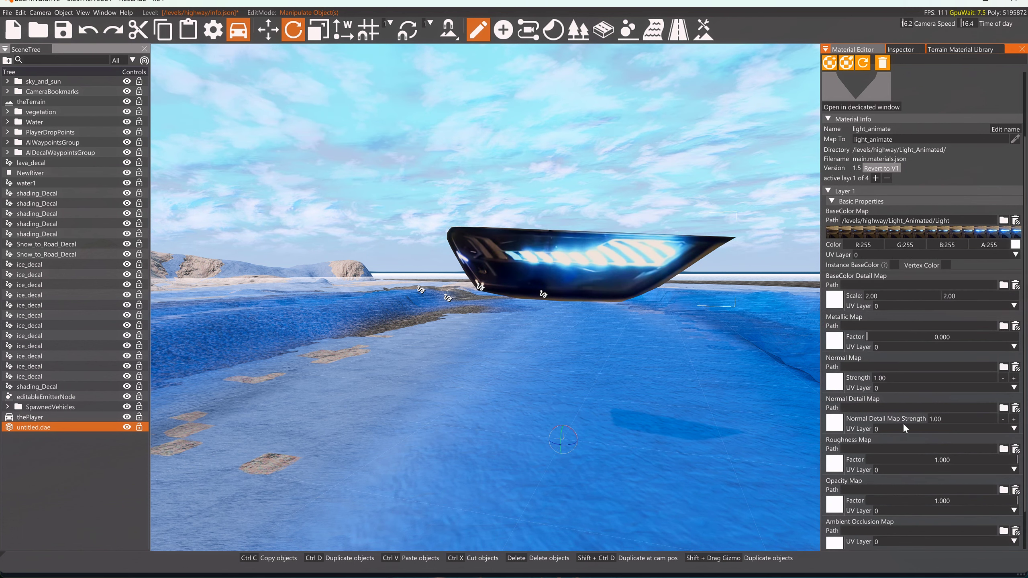
scroll(886, 463, down, 2)
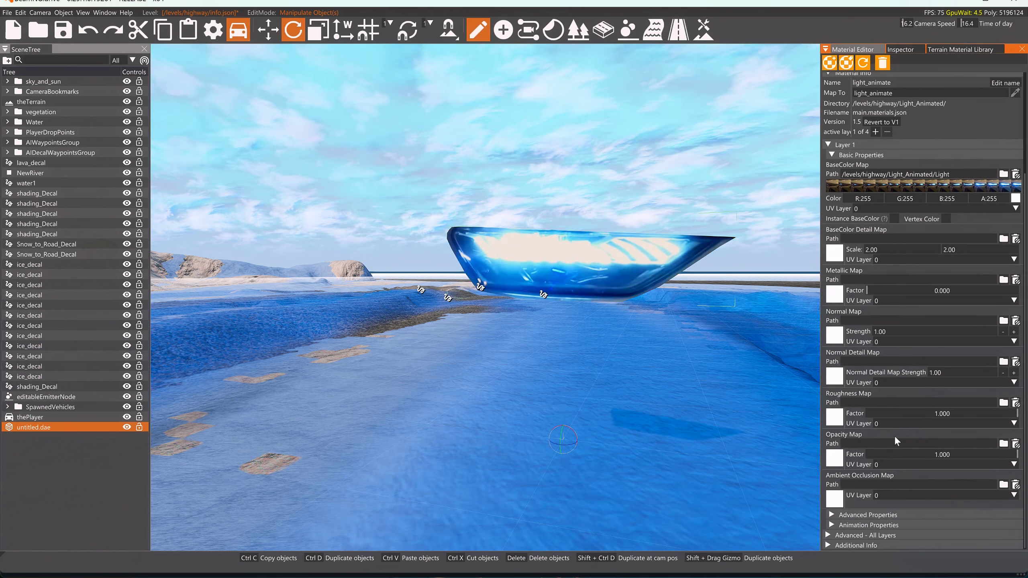
Try a strong blue emissive factor of about 1285 in the light_animate material's advanced properties.
click(831, 517)
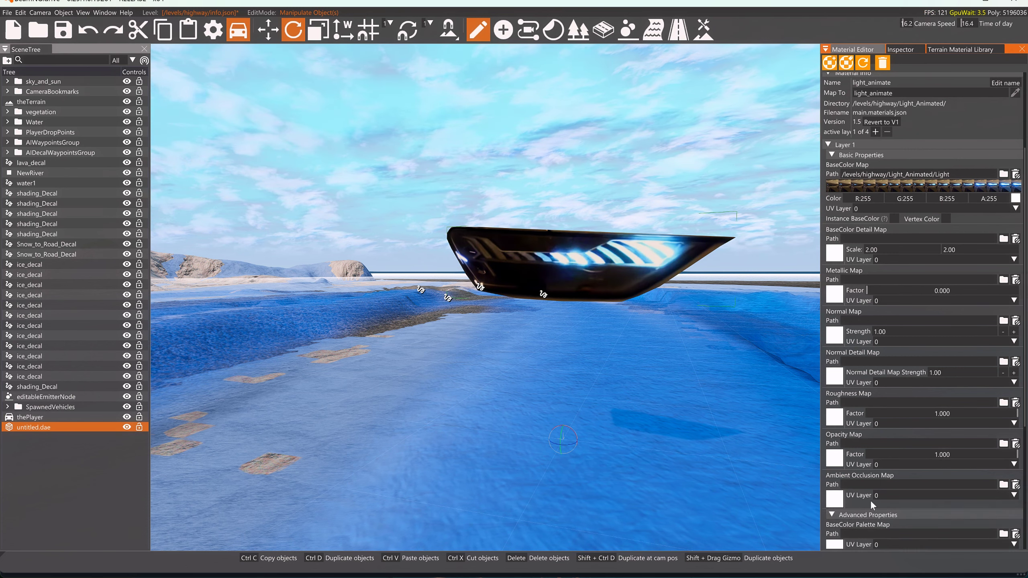
scroll(870, 500, down, 9)
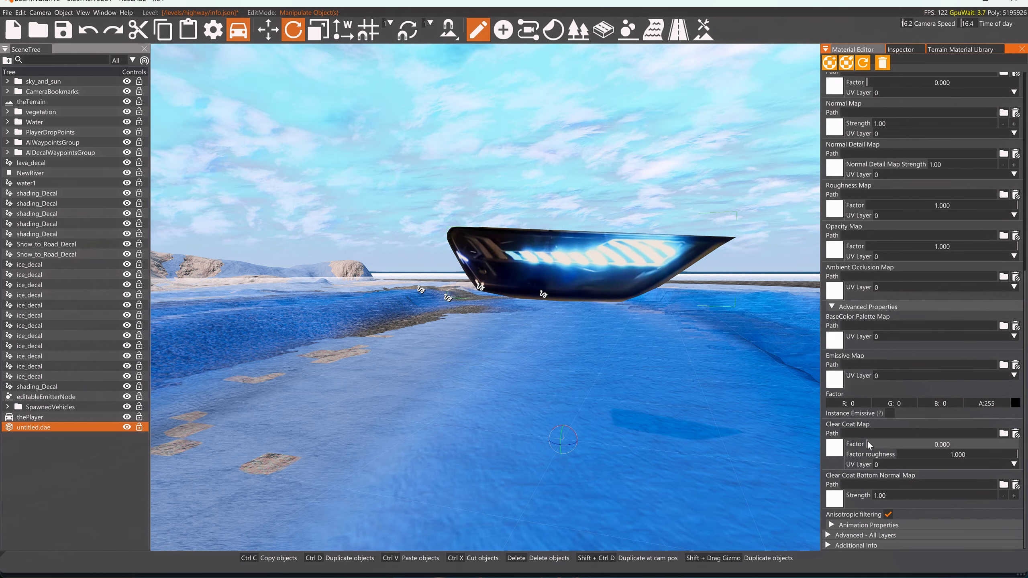
drag(930, 403, 1023, 406)
drag(952, 408, 917, 403)
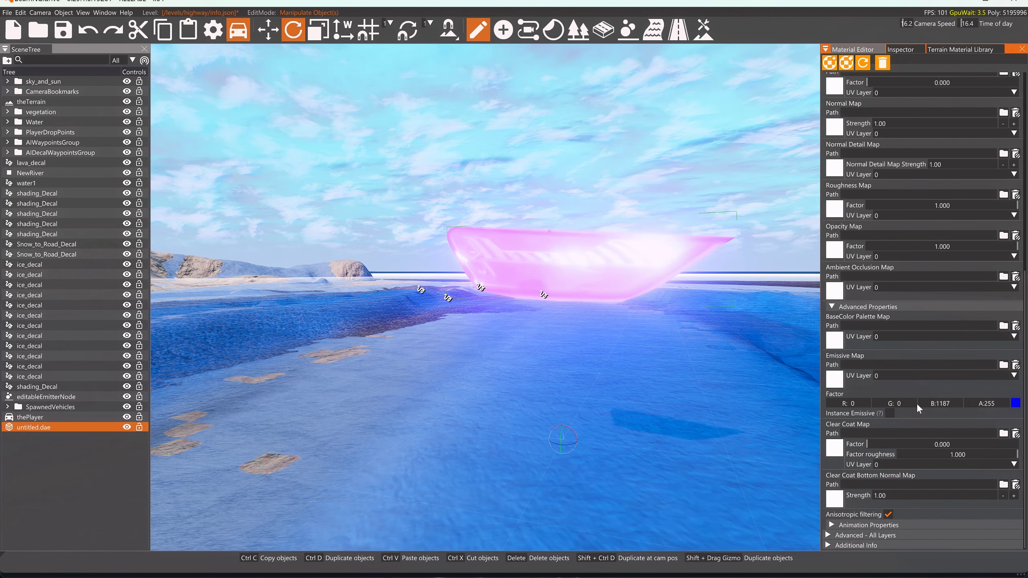
key(ctrl+z)
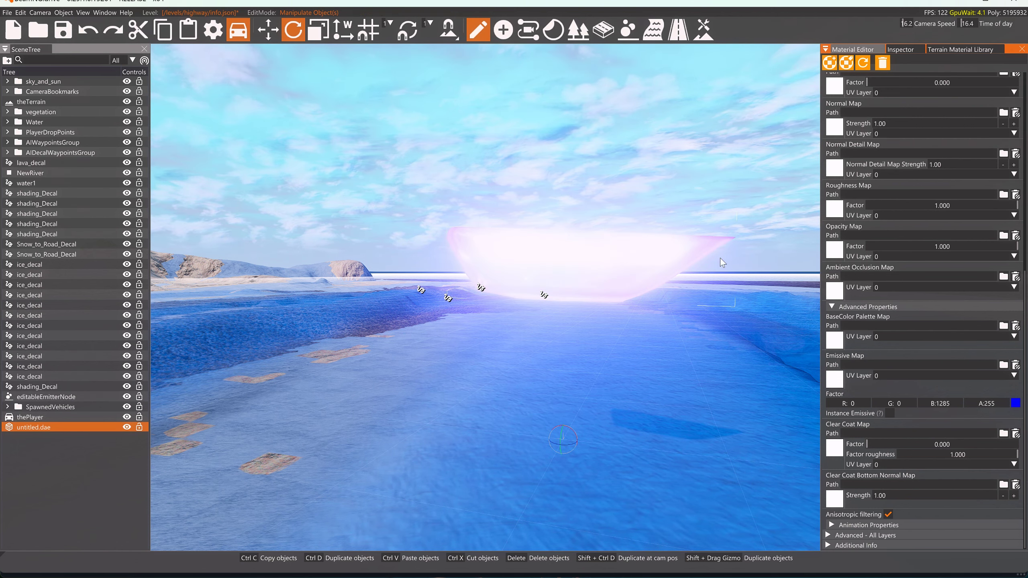
Revert the light_animate material to version 1 and set its colour alpha to 258.
scroll(941, 346, up, 2)
scroll(943, 345, up, 4)
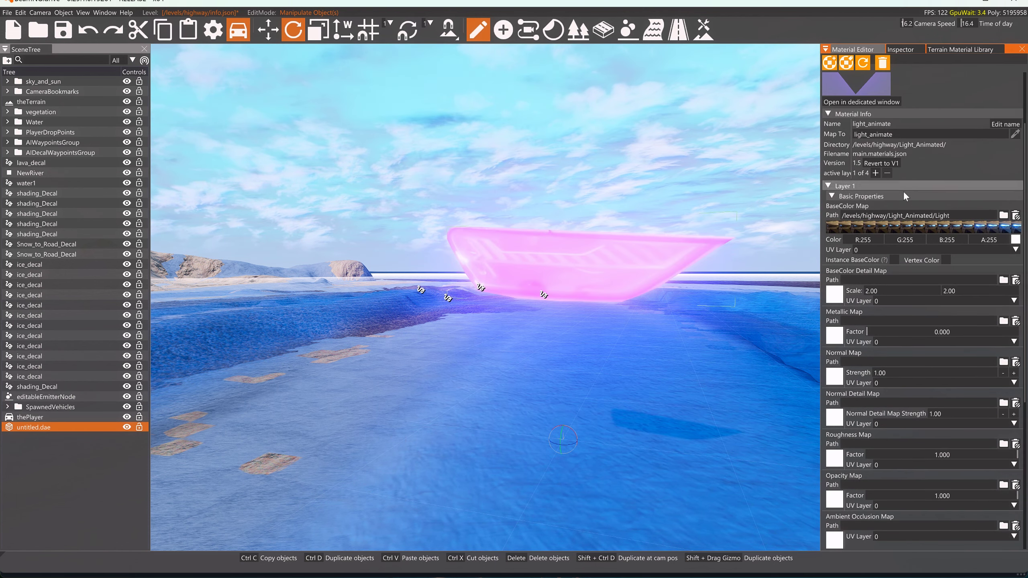
click(893, 165)
drag(985, 227, 986, 229)
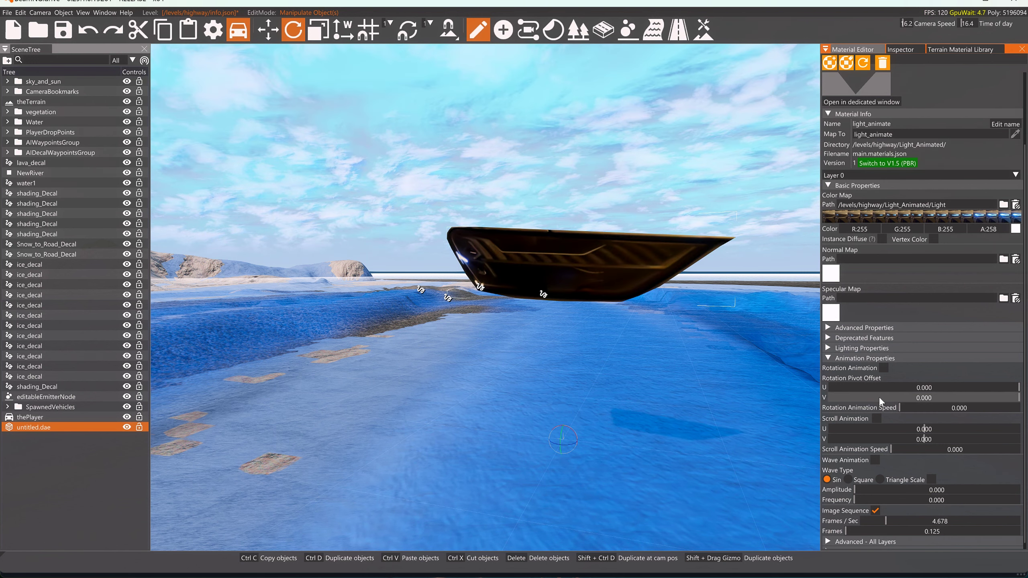
Test the Glow and Emissive lighting properties on light_animate, leaving only Glow enabled.
click(832, 348)
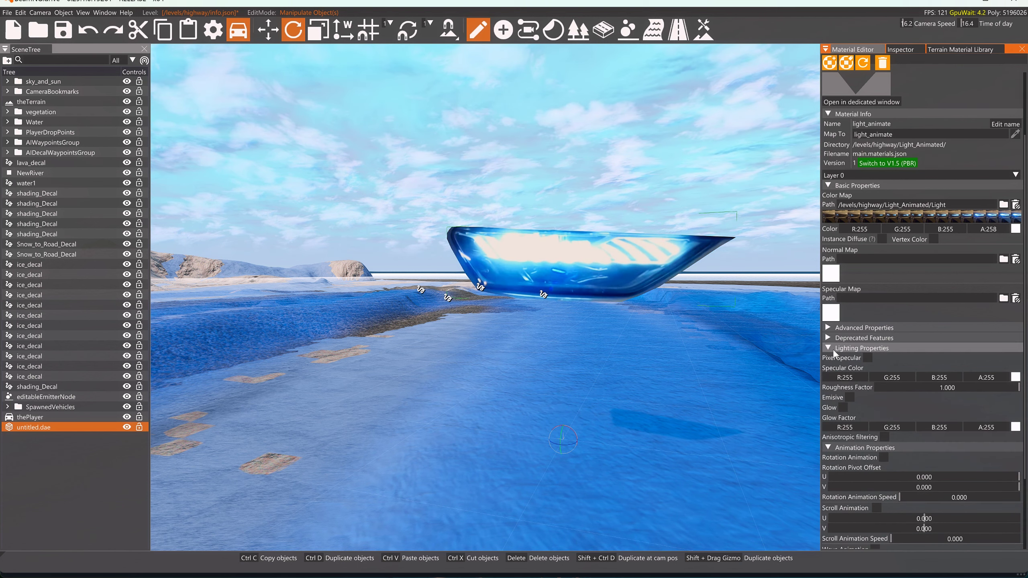
click(845, 407)
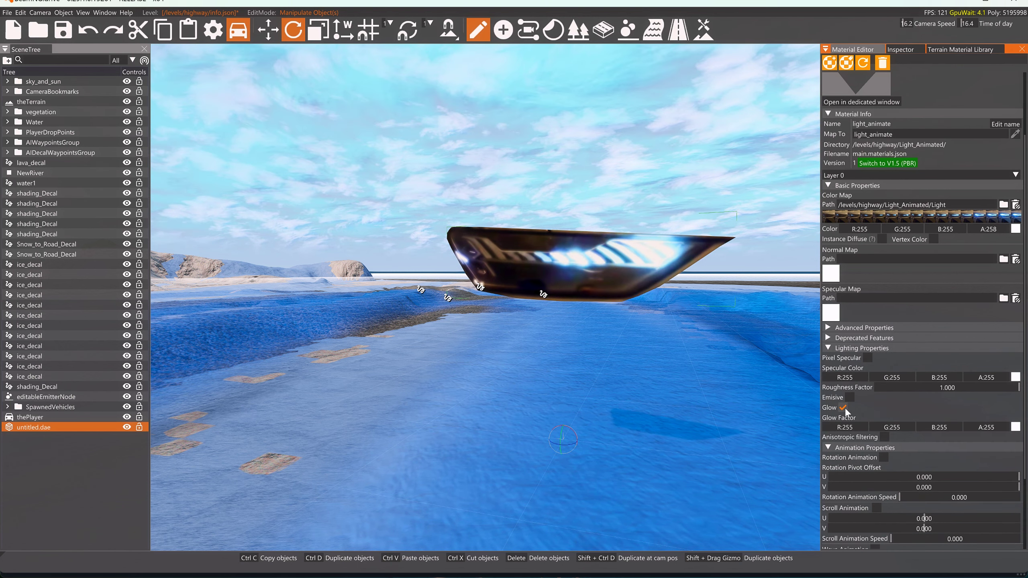
click(845, 408)
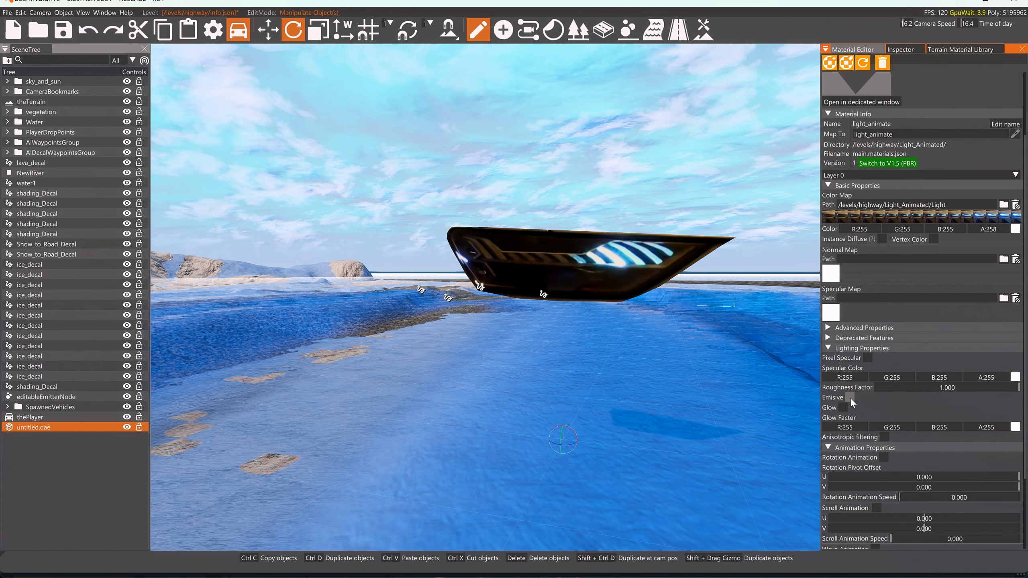
click(849, 398)
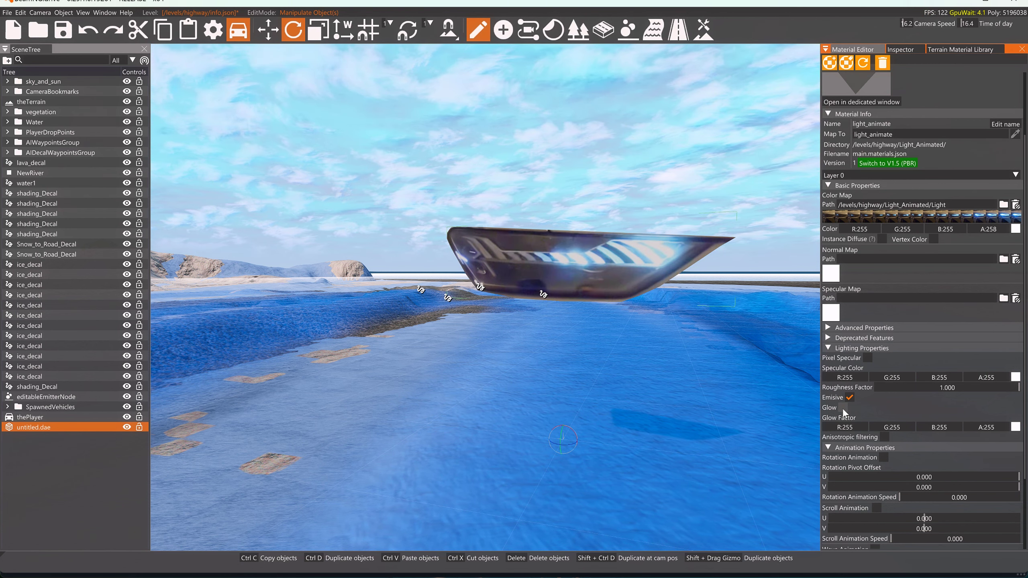
click(843, 408)
click(850, 398)
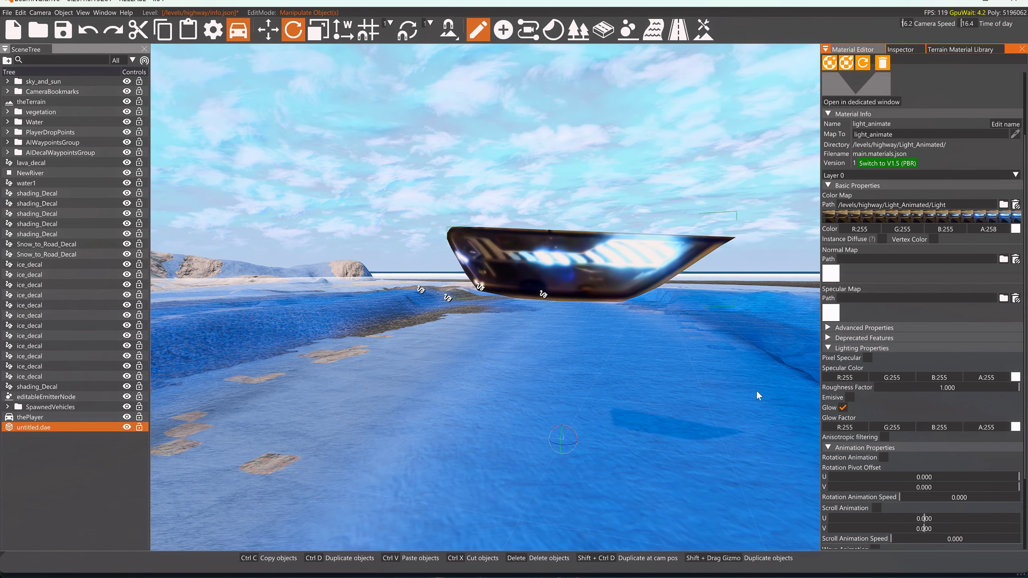
Check the glowing headlight at night, return Time of day to 19.3 and view the headlight from farther away.
drag(963, 25, 970, 23)
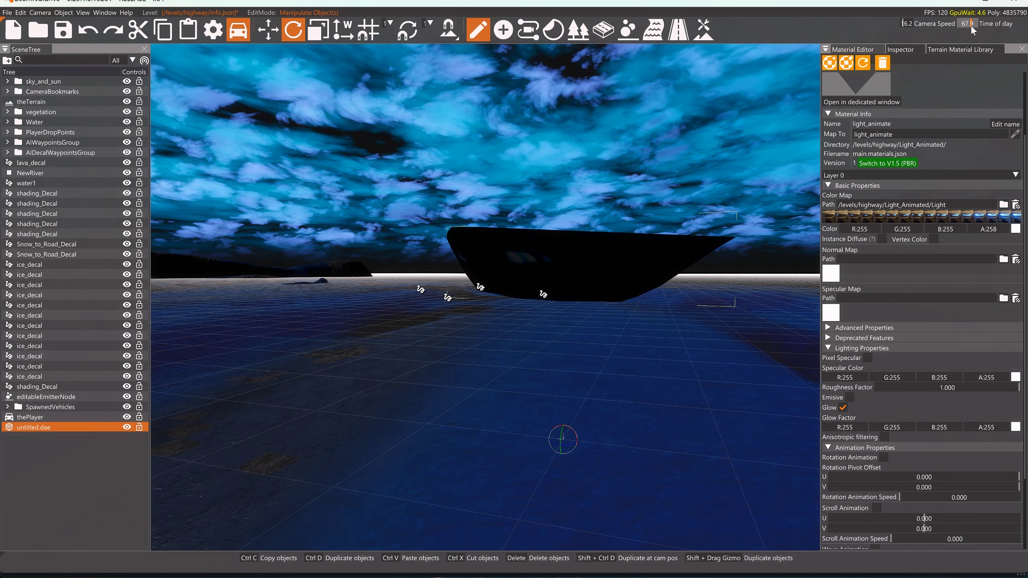
drag(970, 26, 970, 25)
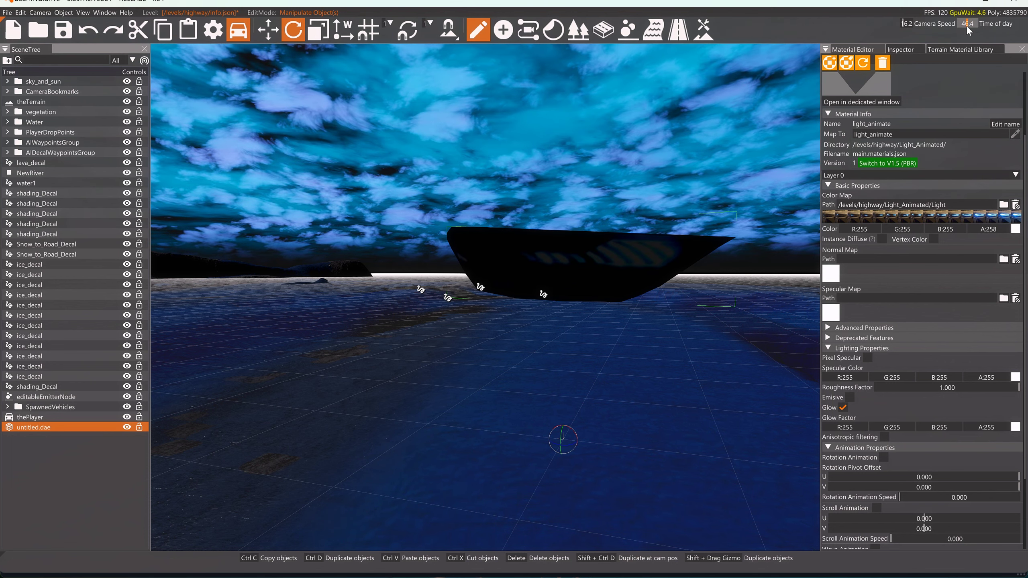
drag(970, 26, 964, 29)
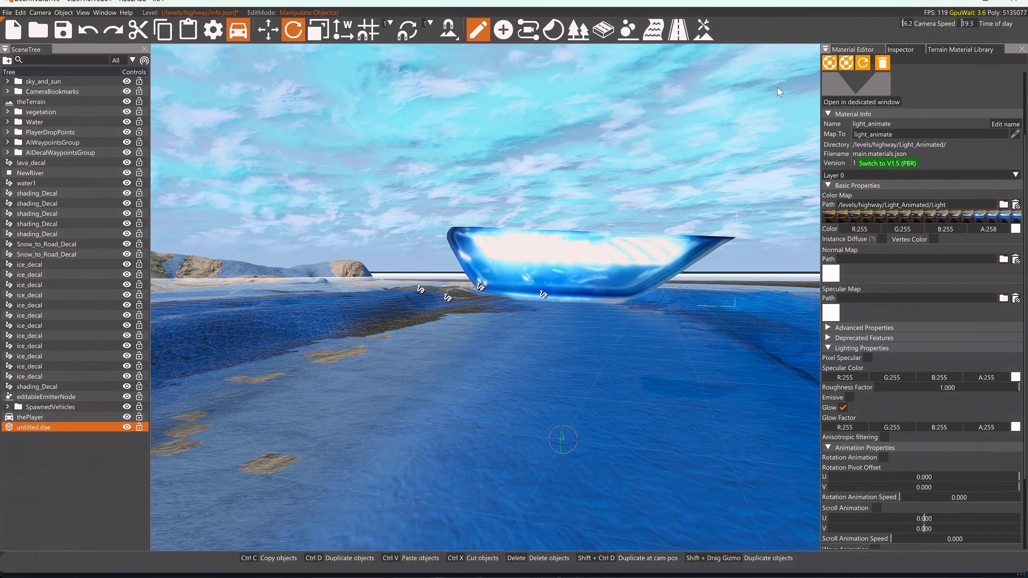
right_drag(751, 110, 805, 108)
key(s)
key(a)
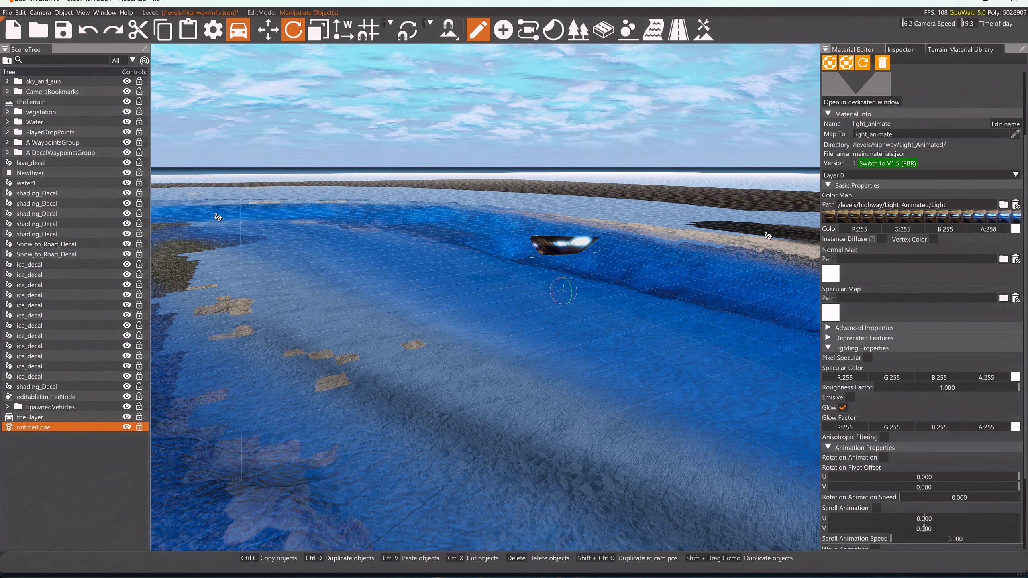
Switch to the Blender UV Editing window and examine the successive headlight frames in the Light.png image strip.
mouse_move(728, 574)
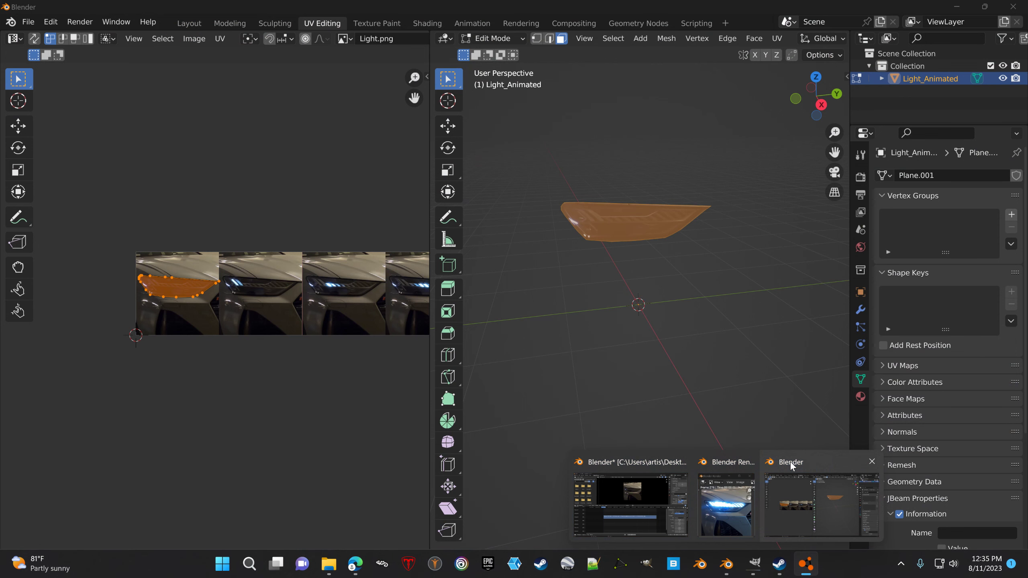
click(790, 463)
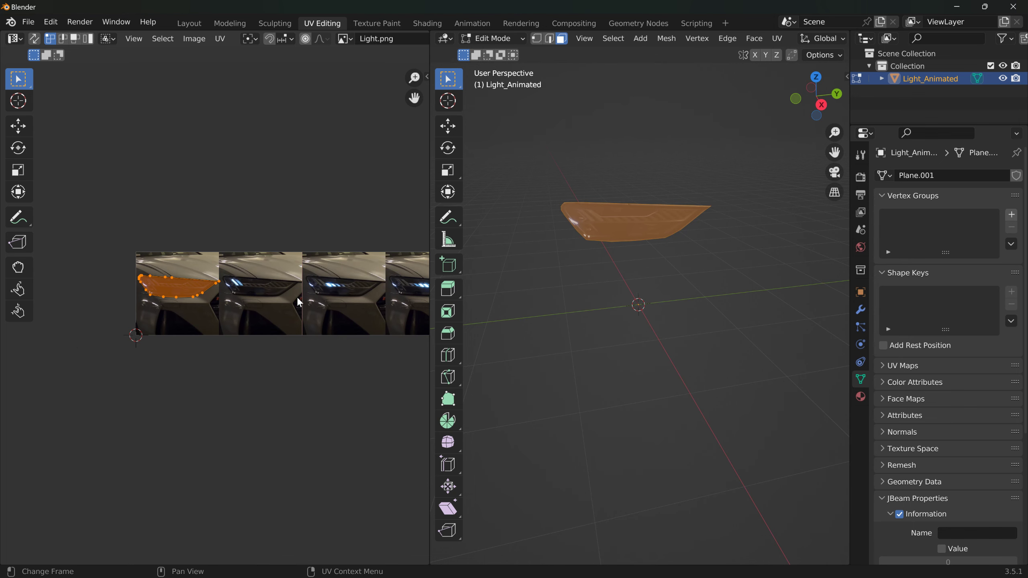
scroll(299, 301, up, 5)
scroll(246, 301, down, 1)
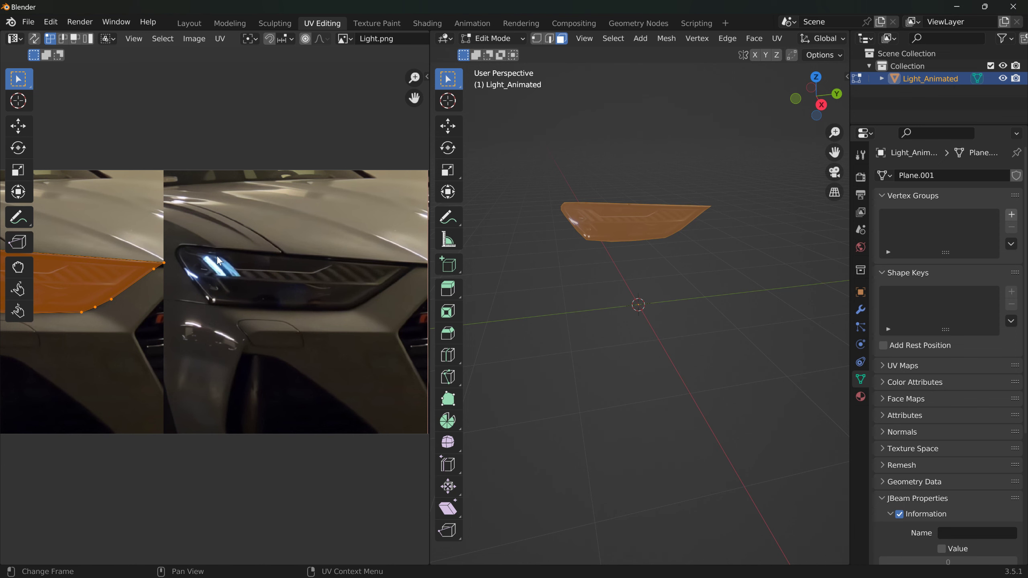
middle_drag(268, 274, 103, 278)
middle_drag(317, 274, 187, 276)
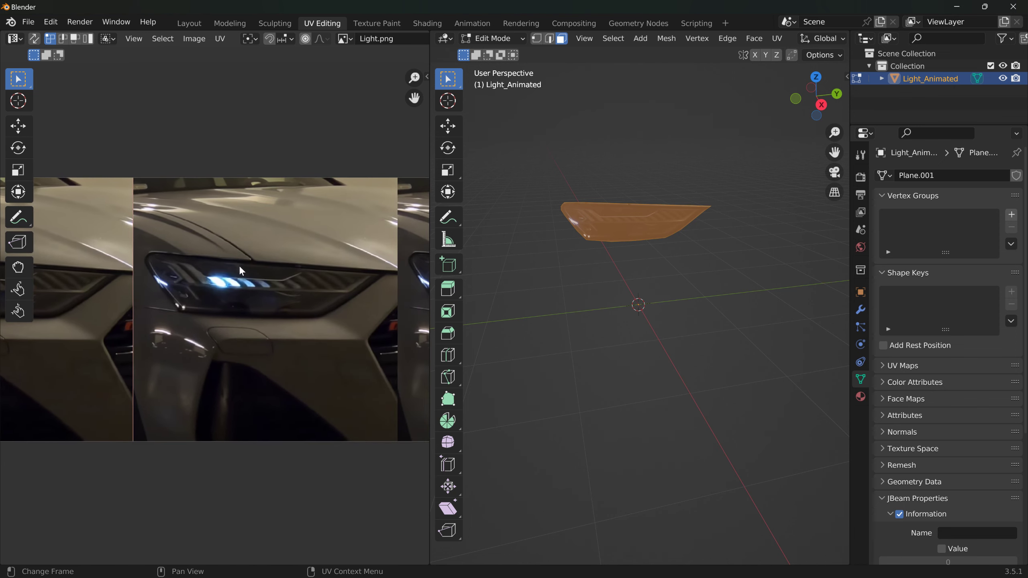
middle_drag(265, 259, 127, 268)
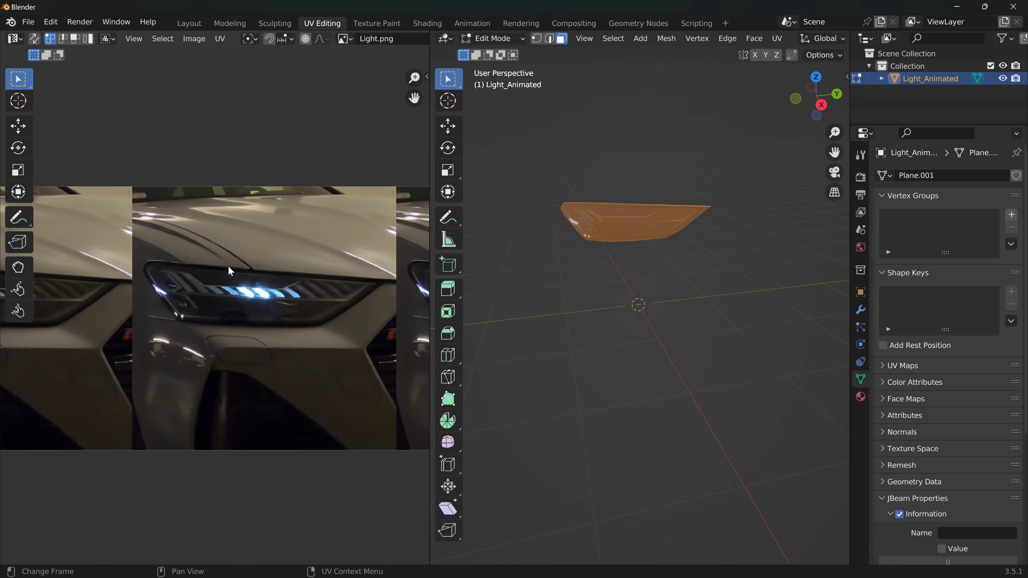
middle_drag(229, 266, 85, 259)
scroll(194, 258, down, 7)
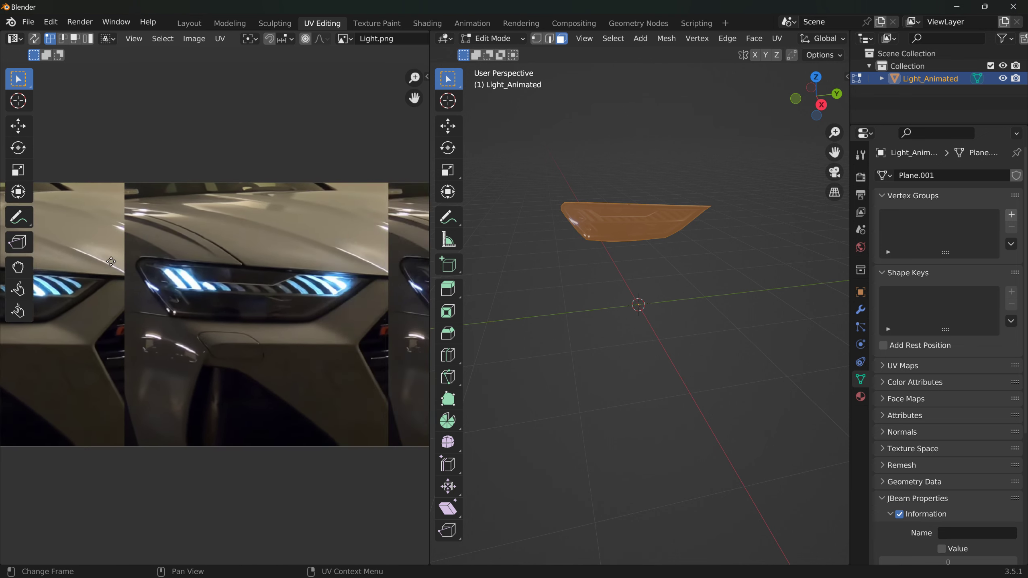